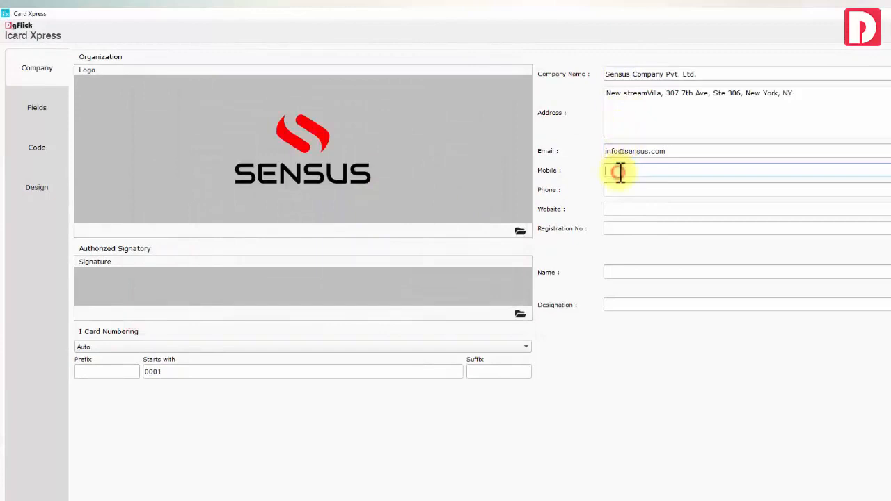
Enter the company's mobile number, the registration number and the signatory designation CEO
{"action": "left_click", "coordinate": [622, 189]}
{"action": "left_click", "coordinate": [635, 226]}
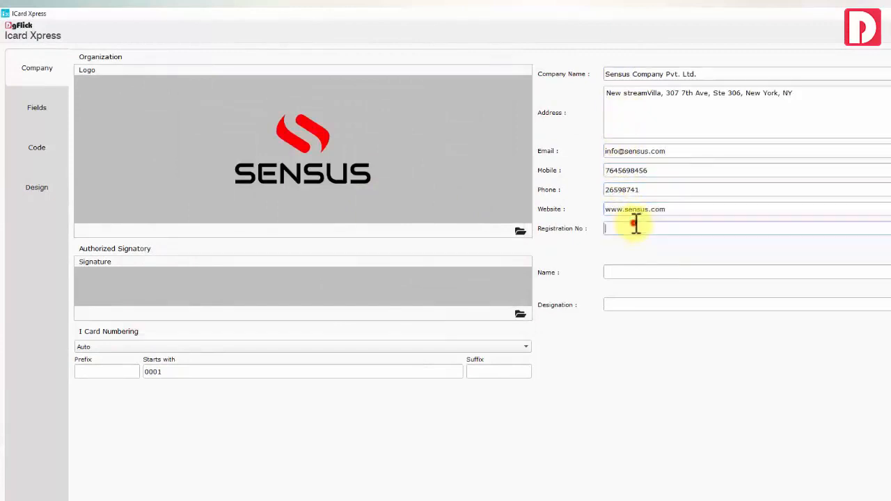
{"action": "left_click", "coordinate": [633, 303]}
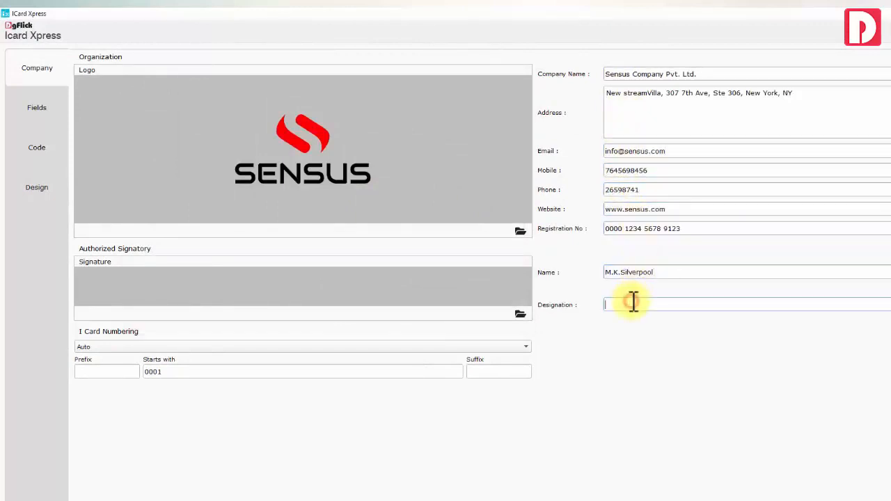
{"action": "type", "text": "CEO"}
Load the signatory's signature image from the signature files
{"action": "left_click", "coordinate": [520, 314]}
{"action": "left_click", "coordinate": [496, 226]}
{"action": "left_click", "coordinate": [327, 265]}
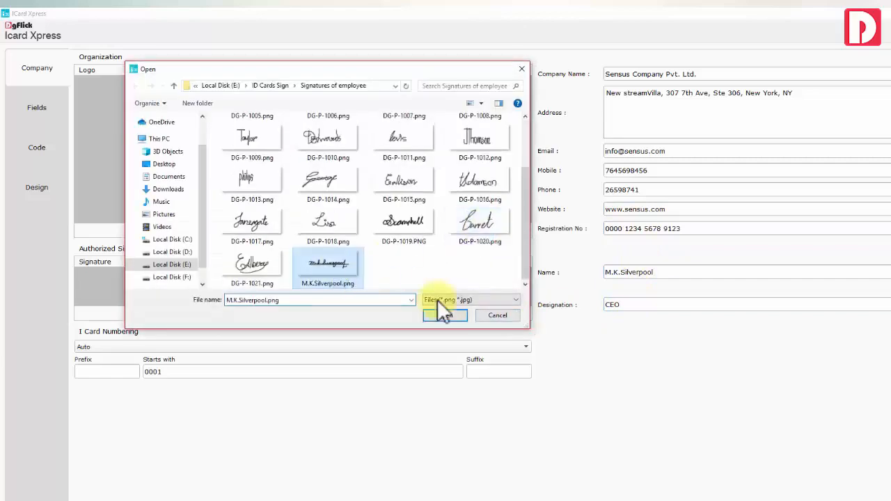
{"action": "left_click", "coordinate": [441, 314]}
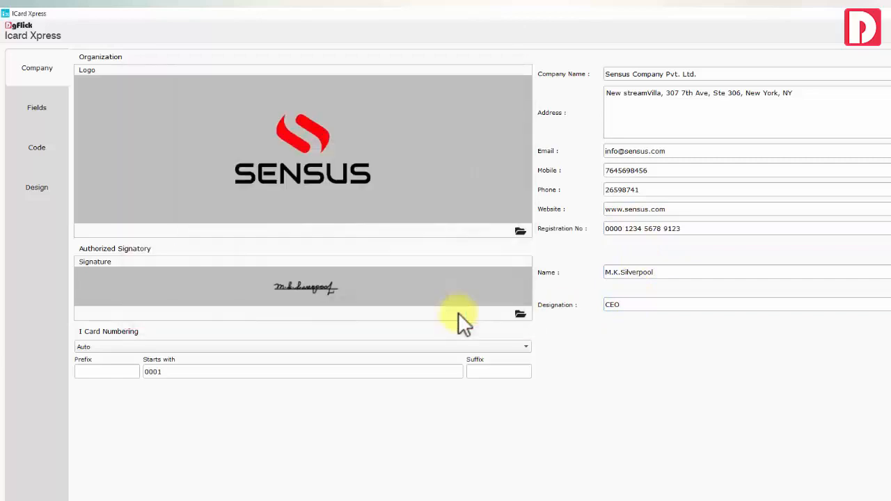
Number cards automatically with prefix SC_, start 1001 and suffix _2020
{"action": "left_click", "coordinate": [114, 347]}
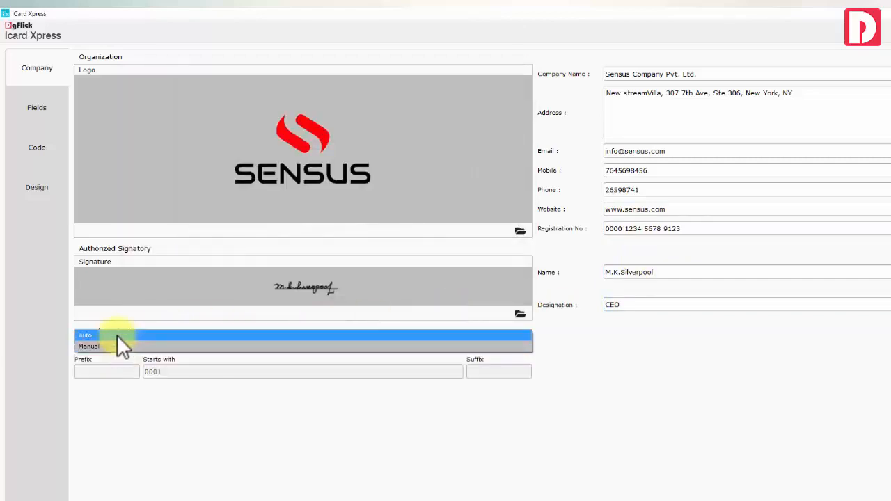
{"action": "left_click", "coordinate": [117, 336]}
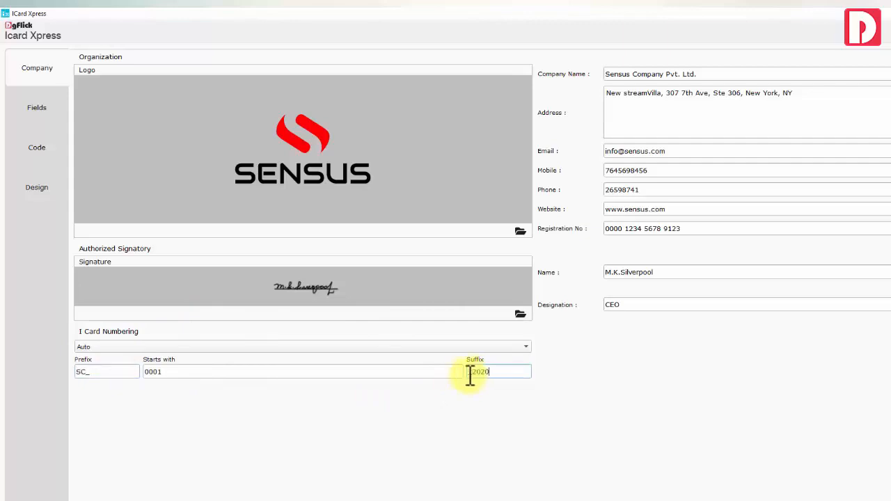
{"action": "left_click", "coordinate": [415, 374]}
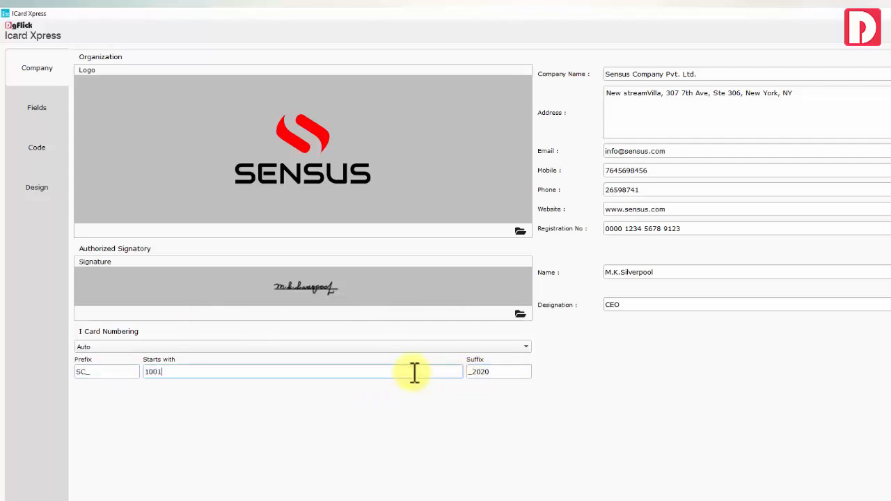
{"action": "left_click", "coordinate": [41, 110]}
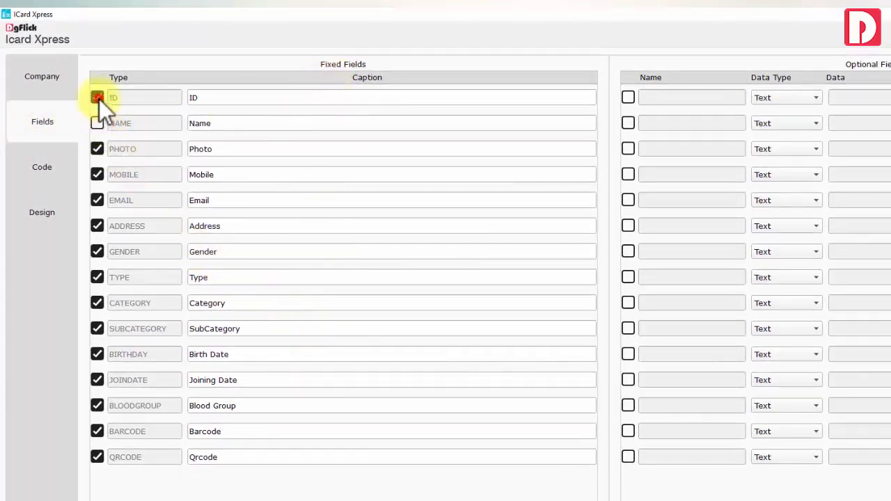
Rename the Type and Category captions to Designation and Department, and exclude SubCategory
{"action": "double_click", "coordinate": [197, 277]}
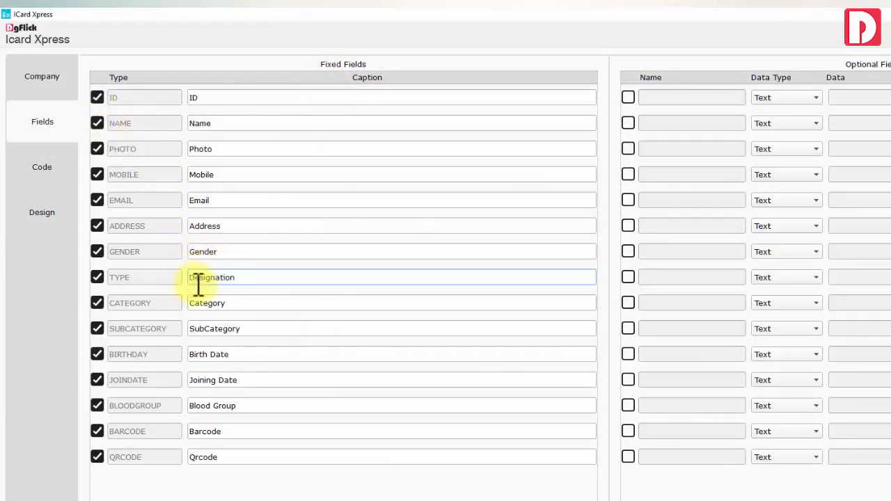
{"action": "double_click", "coordinate": [213, 304]}
{"action": "left_click", "coordinate": [97, 329]}
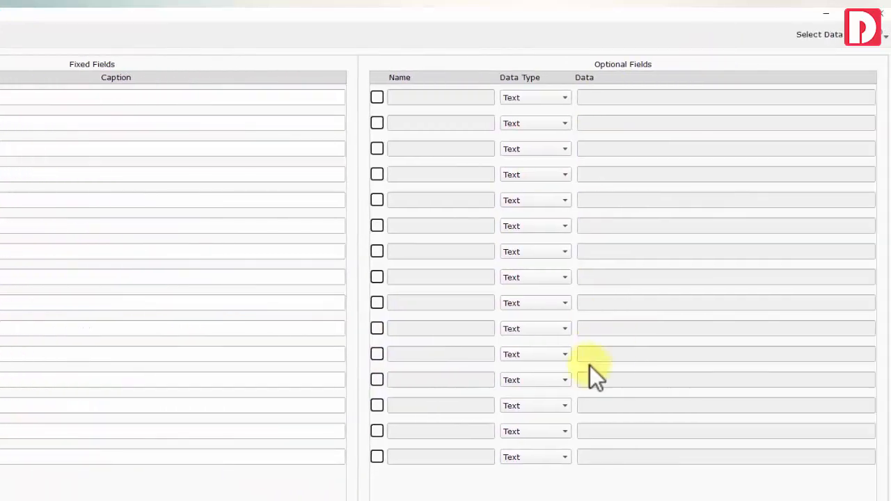
Make optional field 1 an enabled List field with items A+, B+, C+
{"action": "left_click", "coordinate": [533, 98]}
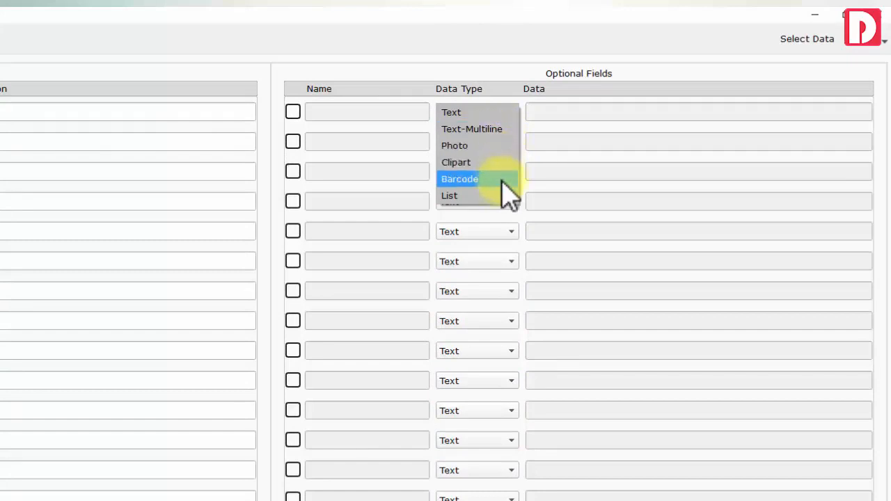
{"action": "left_click", "coordinate": [497, 195]}
{"action": "left_click", "coordinate": [292, 111]}
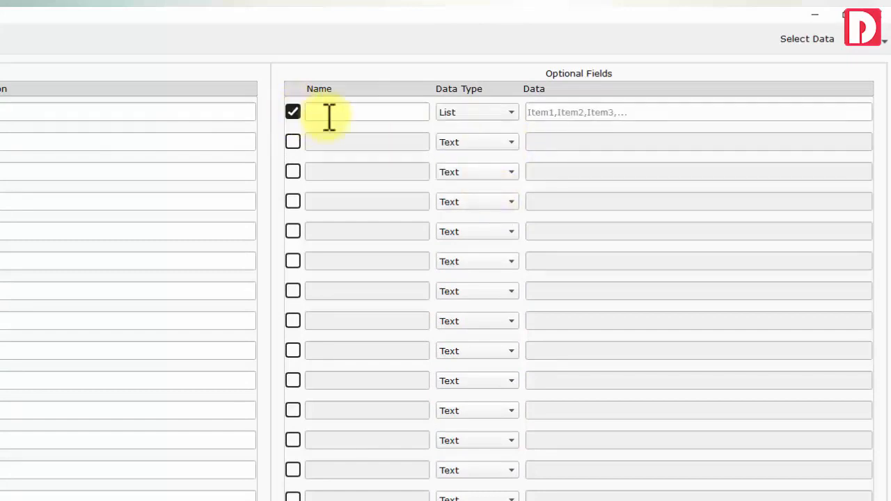
{"action": "left_click", "coordinate": [541, 113]}
{"action": "type", "text": "A"}
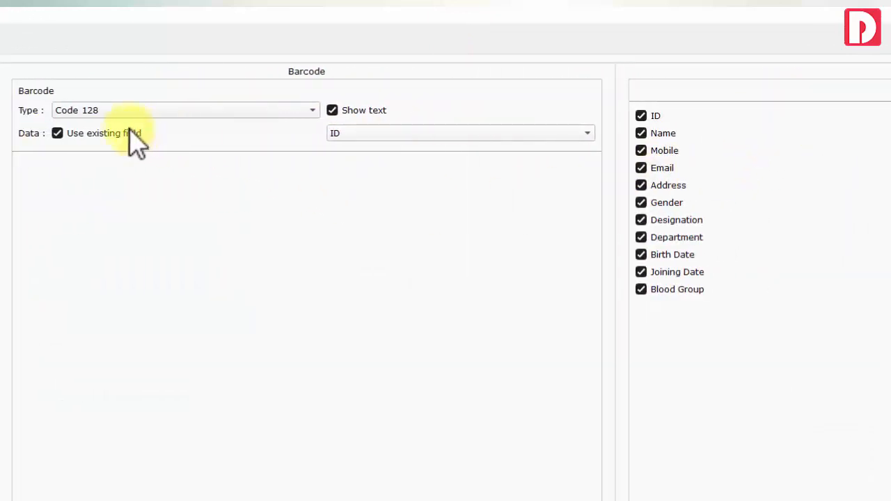
Encode the barcode from the existing ID field and choose its barcode type
{"action": "left_click", "coordinate": [57, 133]}
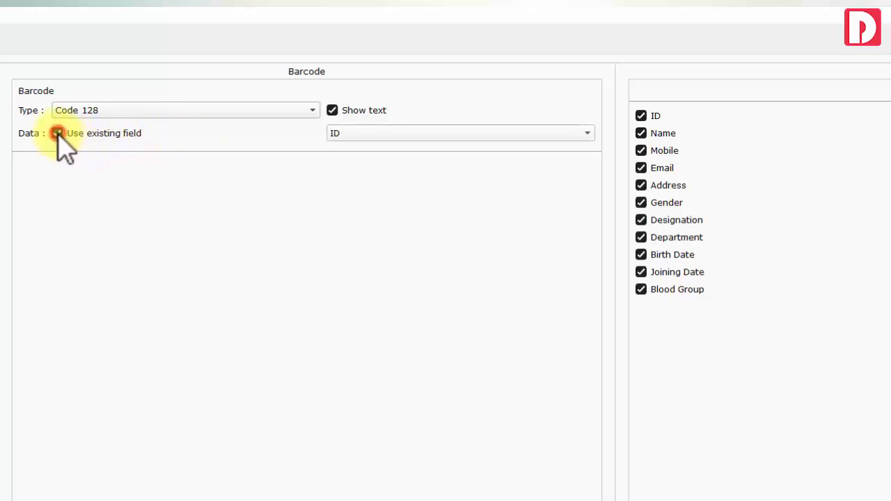
{"action": "left_click", "coordinate": [386, 134]}
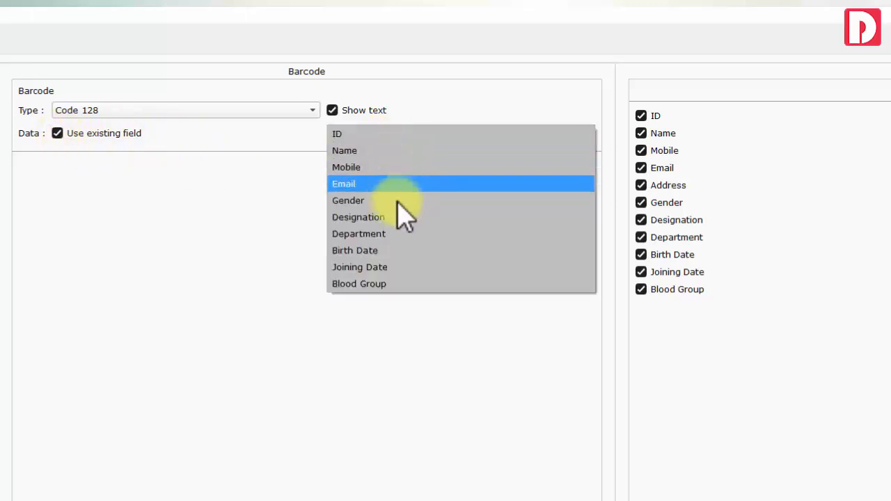
{"action": "left_click", "coordinate": [369, 133]}
{"action": "left_click", "coordinate": [281, 110]}
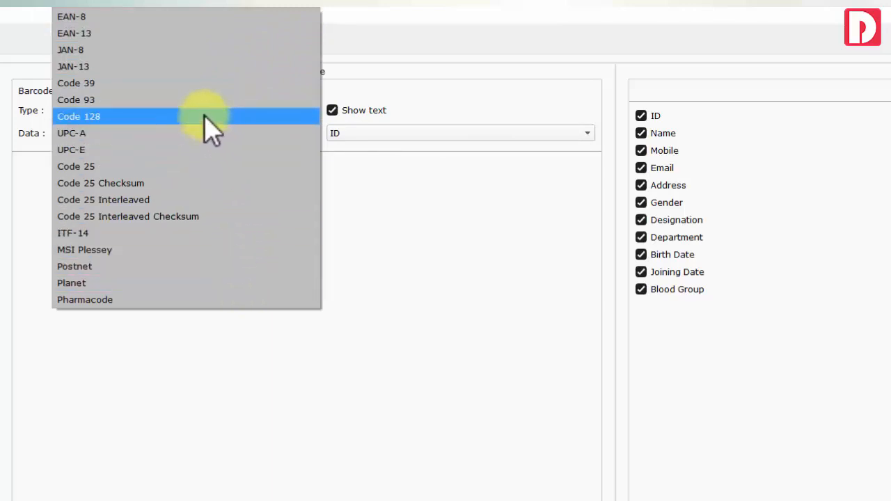
{"action": "left_click", "coordinate": [202, 83]}
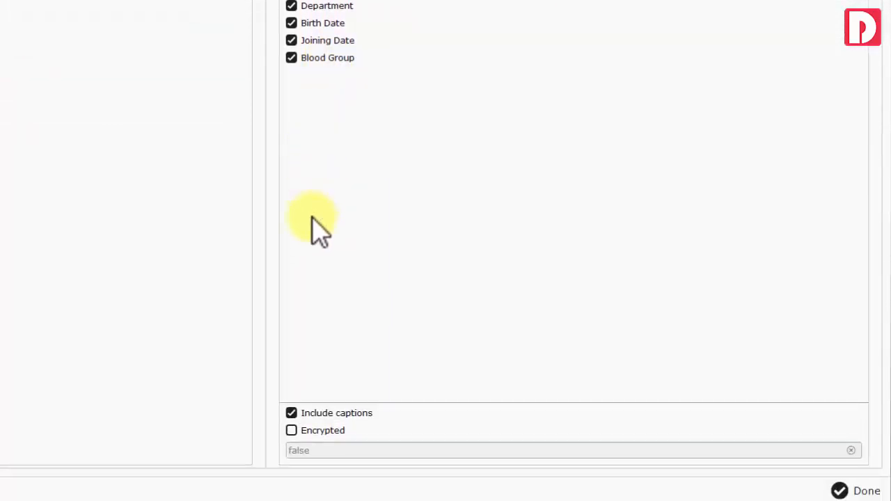
Leave encryption off for the encoded data and go to card design
{"action": "left_click", "coordinate": [291, 431]}
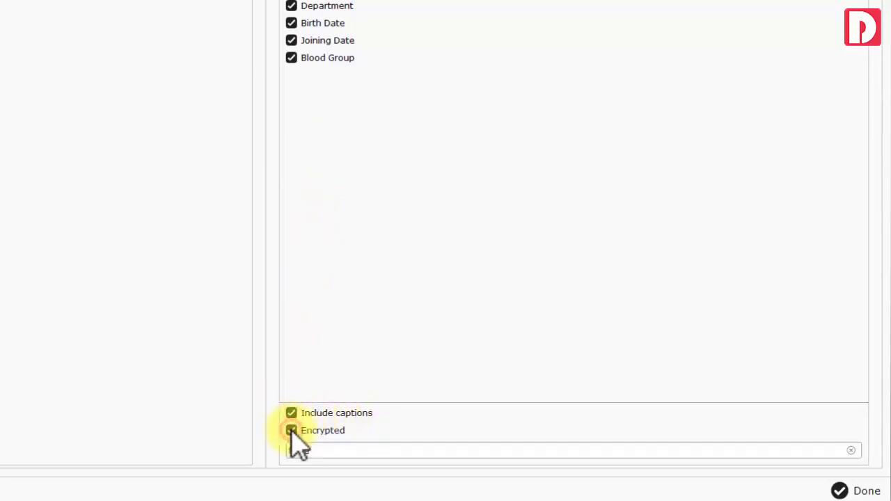
{"action": "left_click_drag", "start_coordinate": [317, 452], "coordinate": [284, 450]}
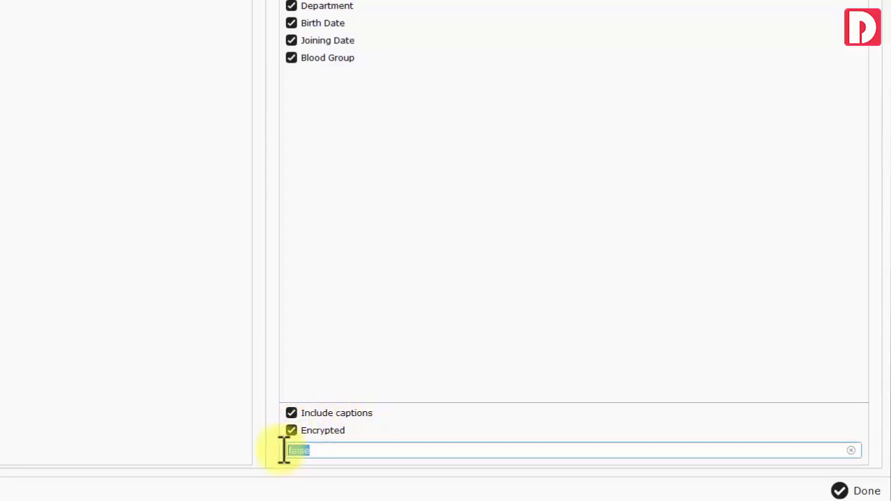
{"action": "left_click", "coordinate": [292, 431]}
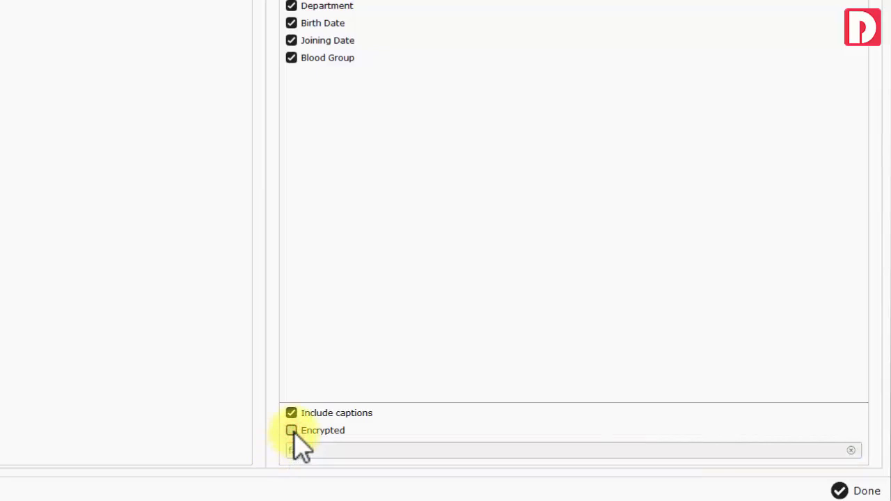
{"action": "left_click", "coordinate": [34, 170]}
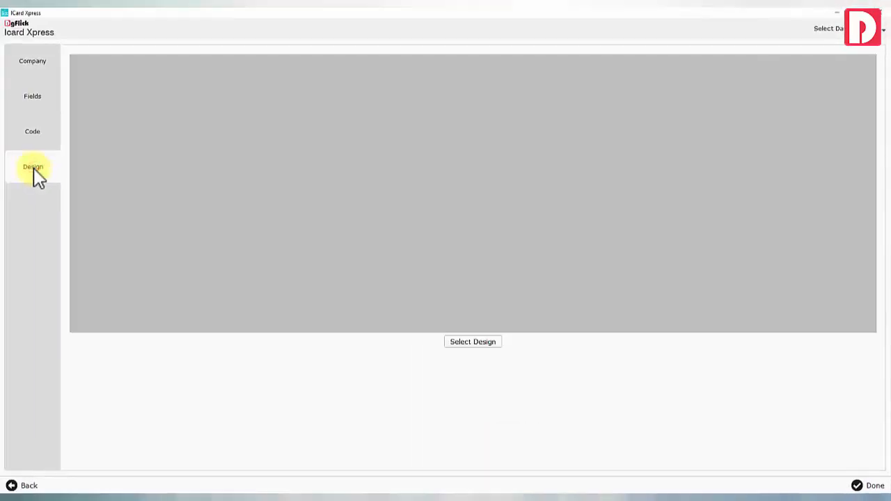
Browse the design gallery categories and open Education Horizontal design 0003
{"action": "left_click", "coordinate": [461, 351]}
{"action": "left_click", "coordinate": [38, 59]}
{"action": "left_click", "coordinate": [43, 72]}
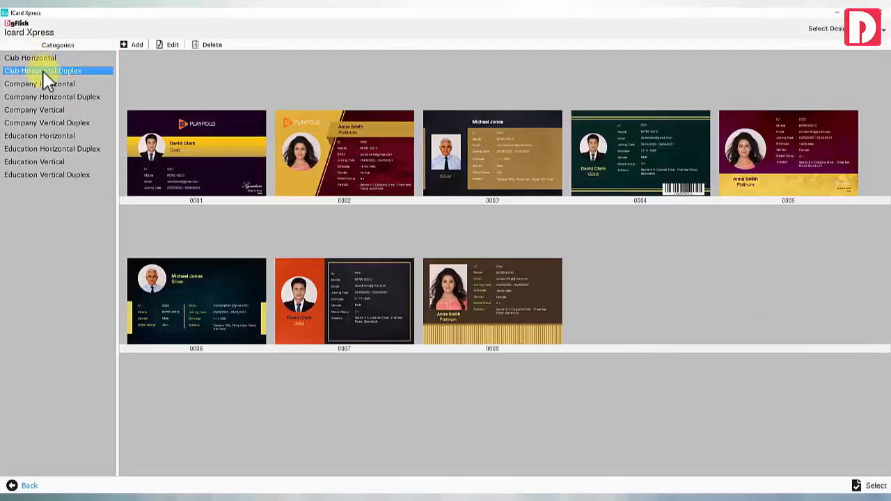
{"action": "left_click", "coordinate": [45, 83]}
{"action": "left_click", "coordinate": [49, 97]}
{"action": "left_click", "coordinate": [49, 110]}
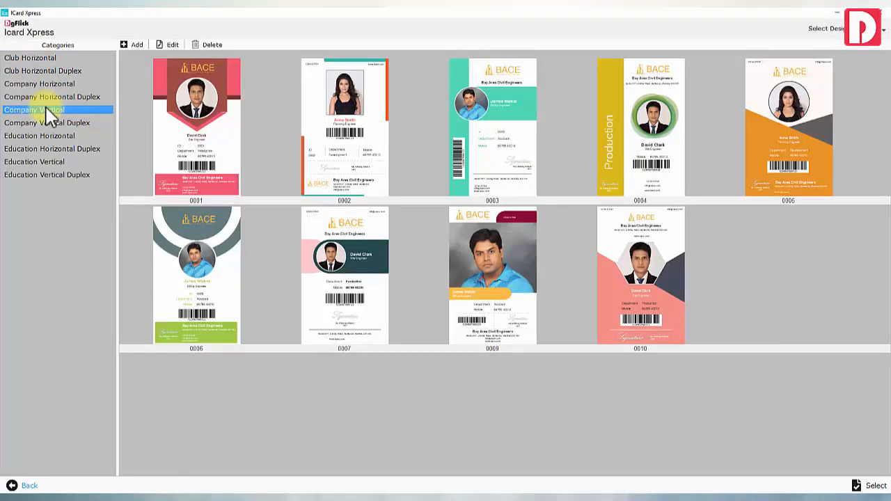
{"action": "left_click", "coordinate": [50, 123]}
{"action": "left_click", "coordinate": [55, 136]}
{"action": "left_click", "coordinate": [456, 151]}
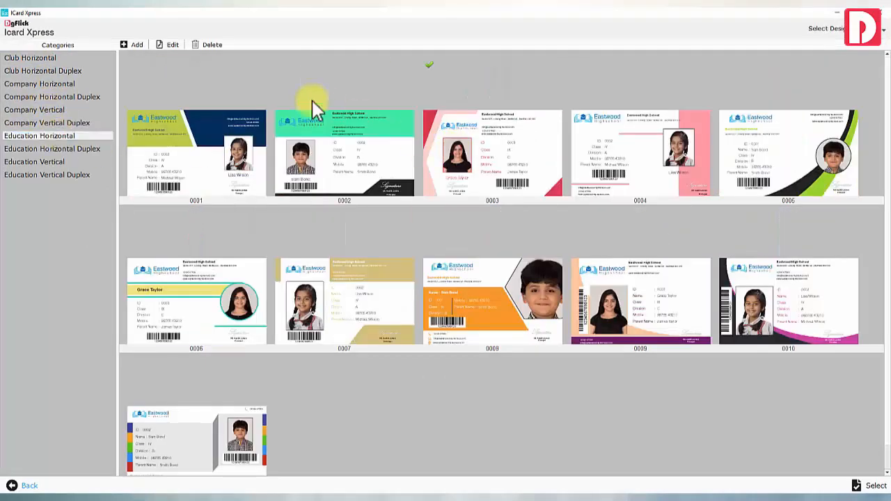
{"action": "left_click", "coordinate": [167, 44]}
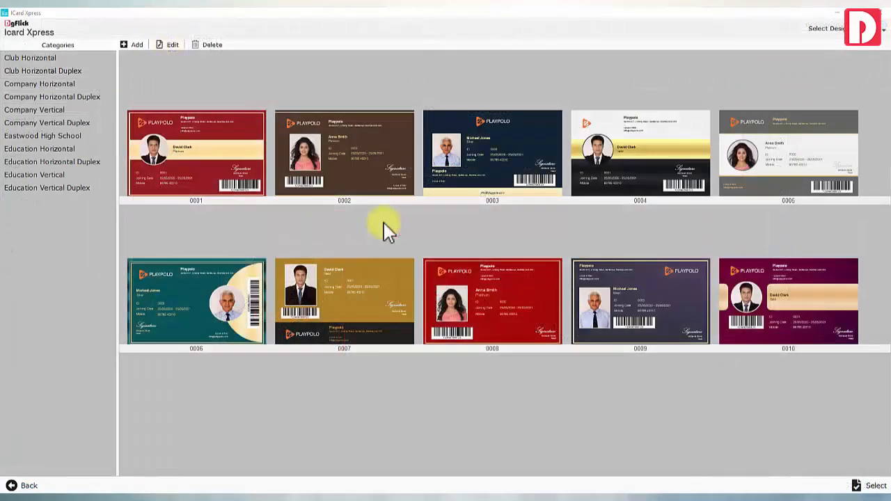
Start a new 2.125 x 3.375 inch design and browse categories back to Education Horizontal
{"action": "left_click", "coordinate": [132, 44]}
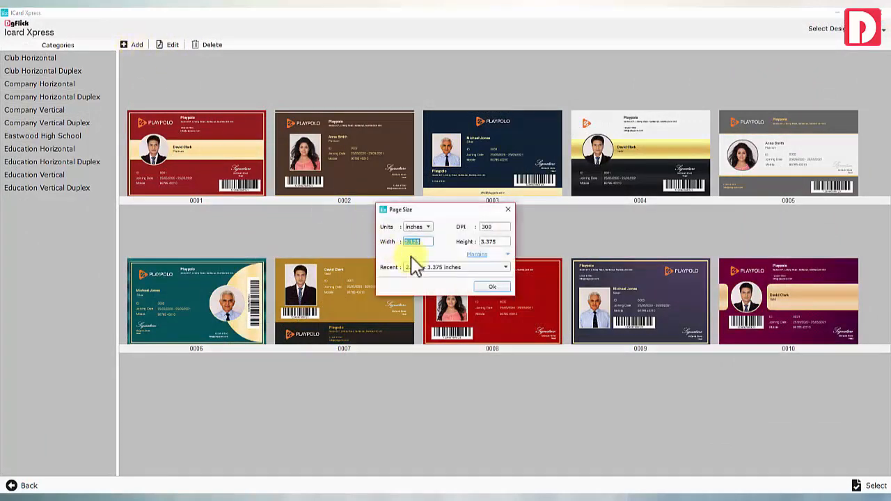
{"action": "left_click", "coordinate": [491, 287]}
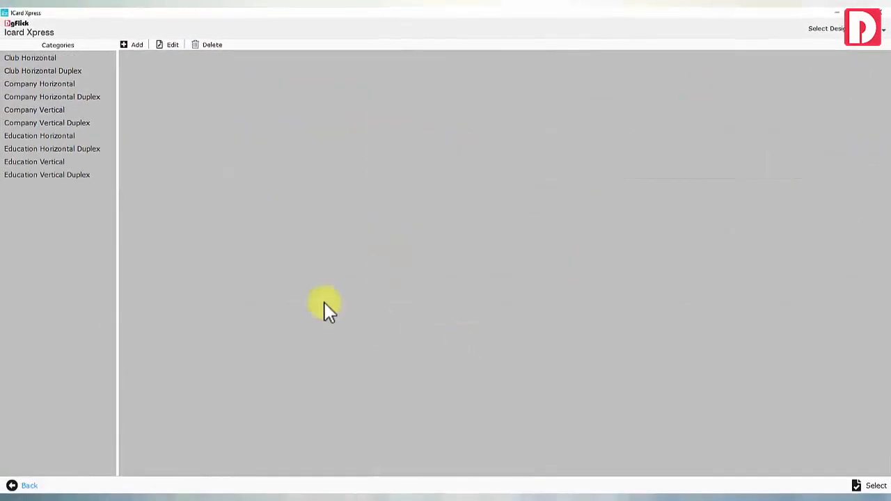
{"action": "left_click", "coordinate": [38, 57]}
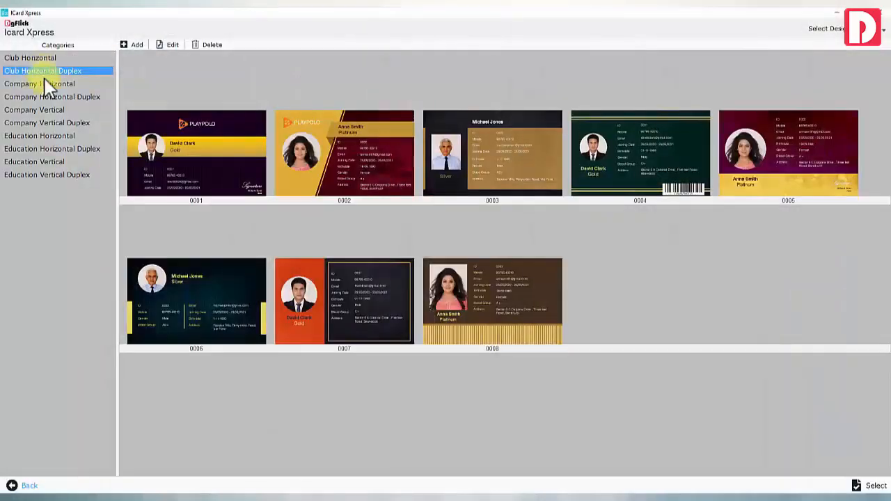
{"action": "left_click", "coordinate": [44, 84]}
{"action": "left_click", "coordinate": [47, 97]}
{"action": "left_click", "coordinate": [50, 111]}
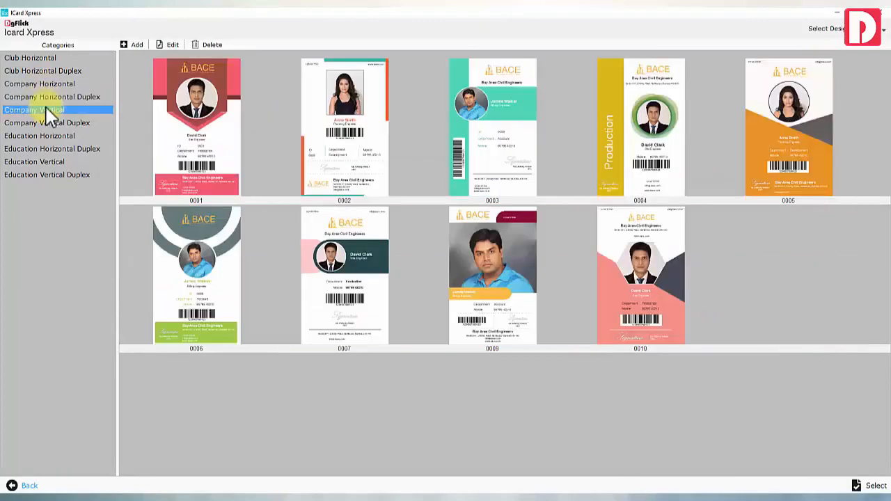
{"action": "left_click", "coordinate": [50, 123]}
{"action": "left_click", "coordinate": [55, 136]}
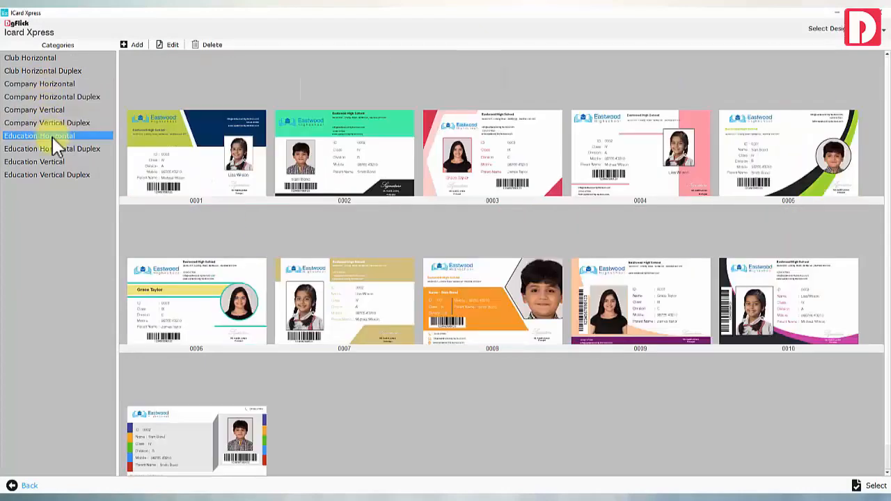
{"action": "left_click", "coordinate": [53, 149]}
{"action": "left_click", "coordinate": [55, 162]}
{"action": "left_click", "coordinate": [57, 138]}
Open design 0003, add the school logo, and swap in another student's photo
{"action": "left_click", "coordinate": [493, 151]}
{"action": "left_click", "coordinate": [170, 46]}
{"action": "left_click", "coordinate": [274, 155]}
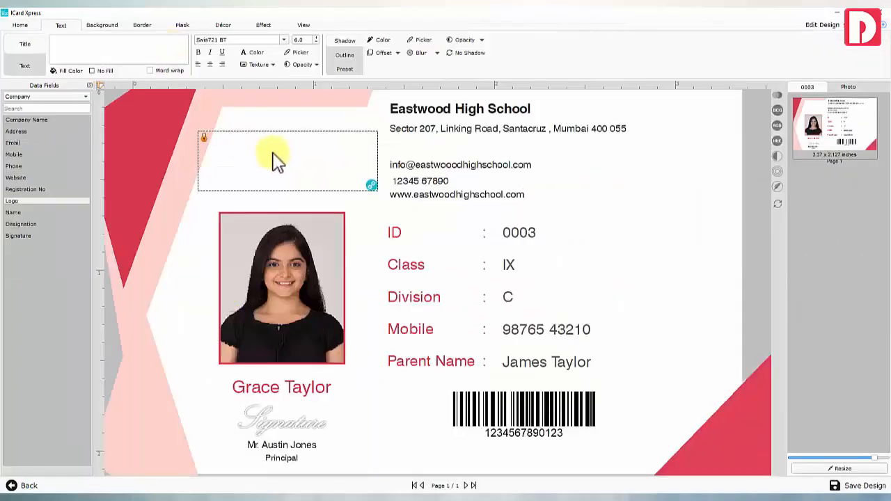
{"action": "double_click", "coordinate": [71, 199]}
{"action": "left_click", "coordinate": [282, 286]}
{"action": "left_click", "coordinate": [848, 88]}
{"action": "double_click", "coordinate": [853, 176]}
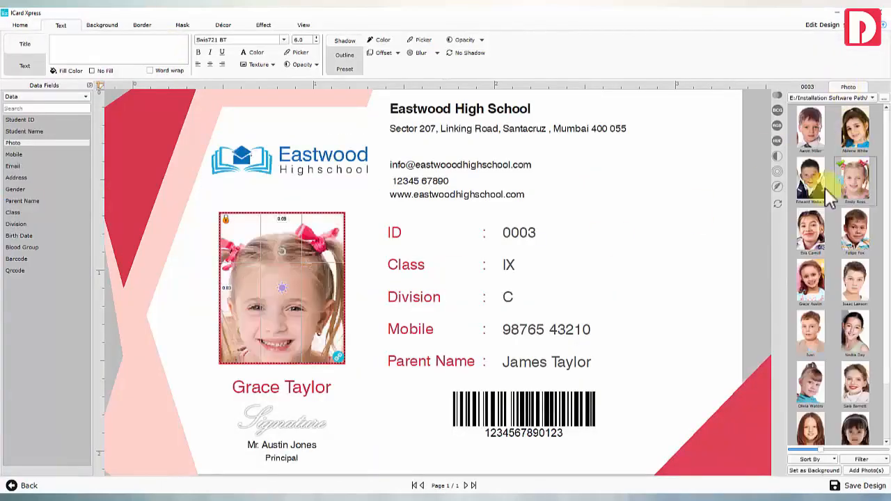
{"action": "left_click_drag", "start_coordinate": [284, 283], "coordinate": [298, 270]}
Move the barcode lower and shift the info rows up slightly
{"action": "left_click", "coordinate": [365, 298]}
{"action": "left_click_drag", "start_coordinate": [474, 400], "coordinate": [473, 418]}
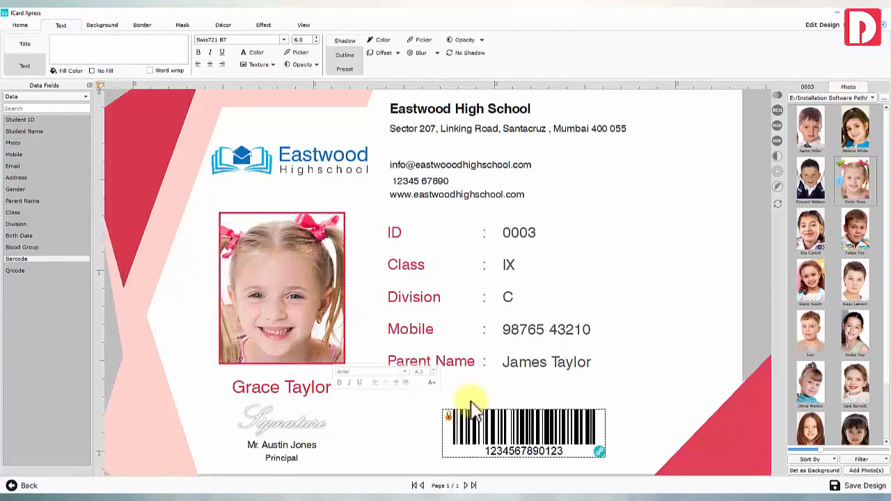
{"action": "left_click_drag", "start_coordinate": [410, 173], "coordinate": [411, 168]}
{"action": "left_click", "coordinate": [418, 281]}
{"action": "key", "text": "Up"}
{"action": "key", "text": "Up"}
{"action": "key", "text": "Up"}
{"action": "key", "text": "Up"}
{"action": "key", "text": "Up"}
{"action": "key", "text": "Up"}
{"action": "key", "text": "Up"}
{"action": "key", "text": "Up"}
{"action": "key", "text": "Up"}
{"action": "key", "text": "Up"}
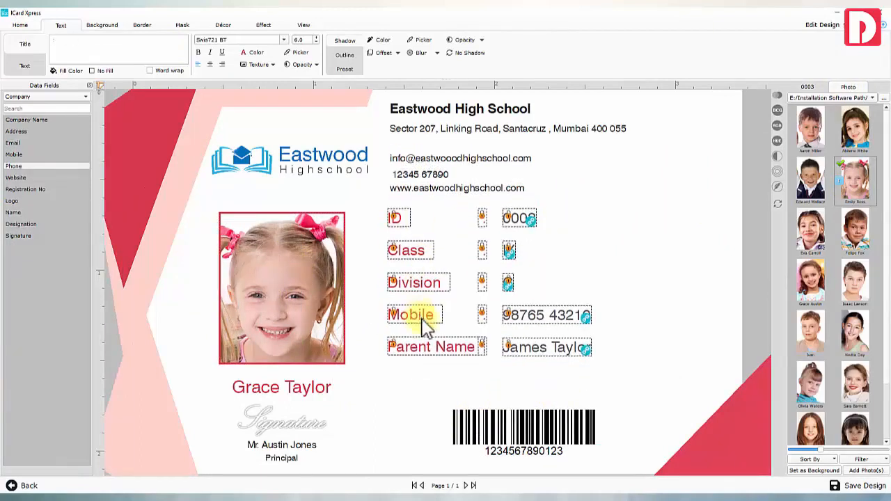
Duplicate the Parent Name row as Blood Group, bound to the Blood Group data field
{"action": "left_click", "coordinate": [528, 359]}
{"action": "key", "text": "Delete"}
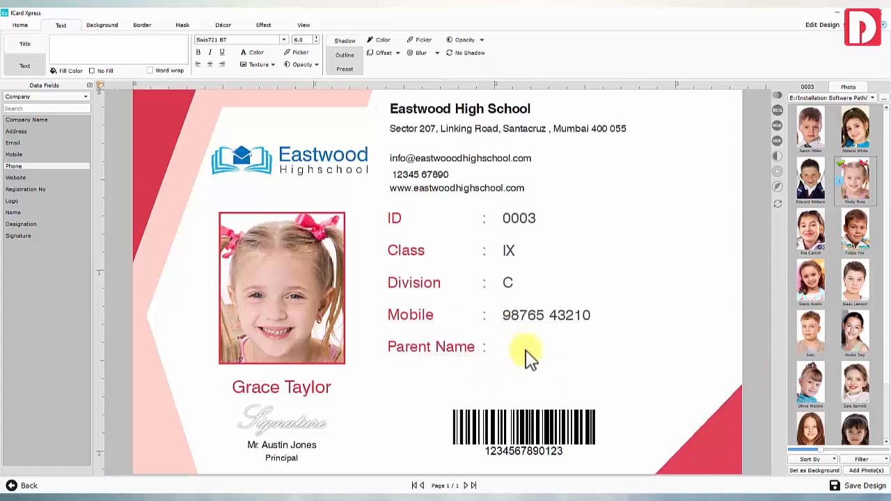
{"action": "key", "text": "ctrl+z"}
{"action": "key", "text": "ctrl+c"}
{"action": "key", "text": "ctrl+v"}
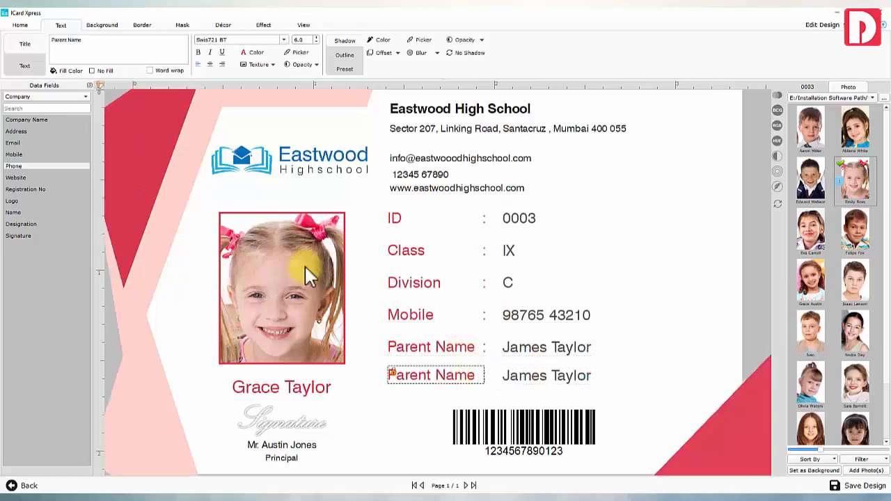
{"action": "type", "text": "Blood Group"}
{"action": "left_click", "coordinate": [513, 377]}
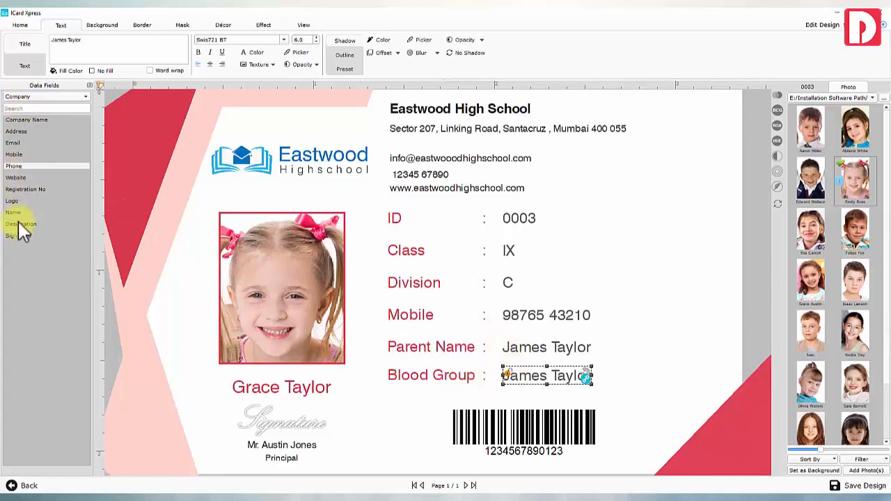
{"action": "left_click", "coordinate": [37, 107]}
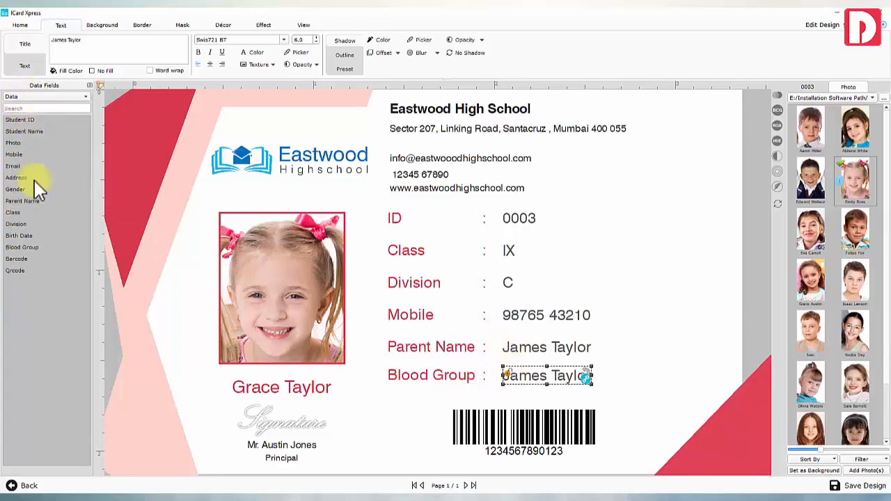
{"action": "left_click", "coordinate": [31, 249]}
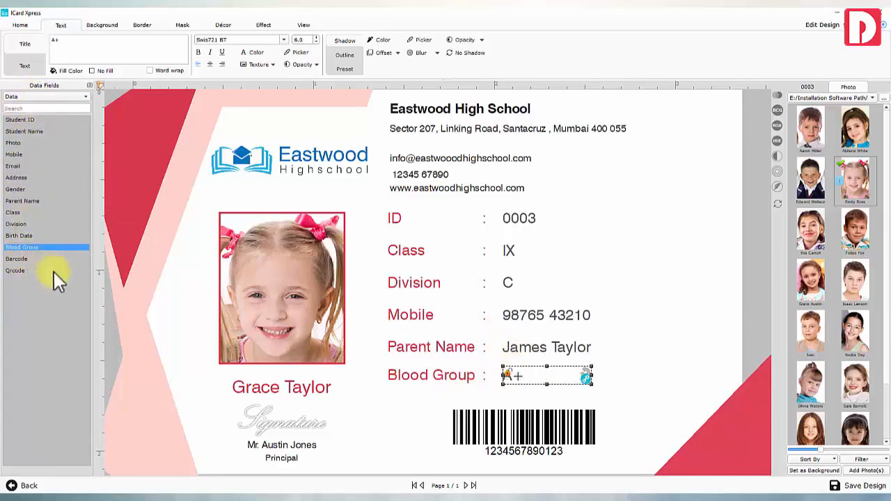
{"action": "left_click", "coordinate": [527, 390]}
{"action": "left_click", "coordinate": [527, 397]}
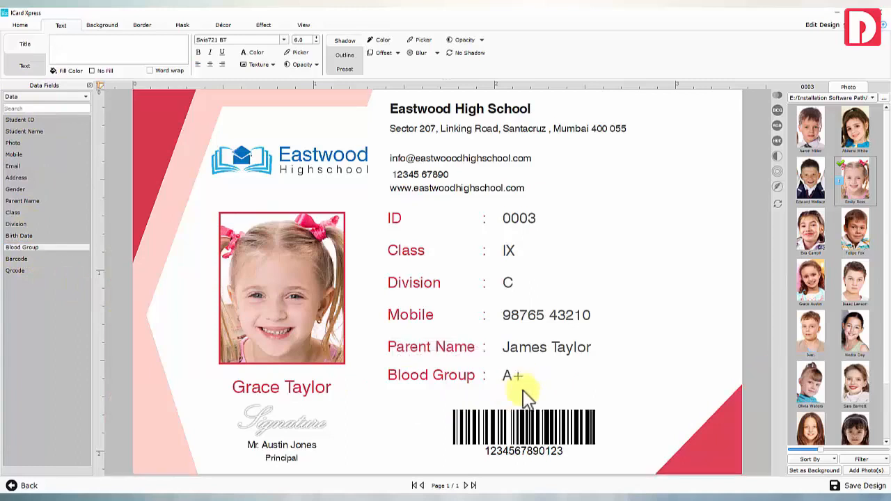
Recolour the red corner shapes to the logo's blue with the colour sampler
{"action": "left_click", "coordinate": [223, 26]}
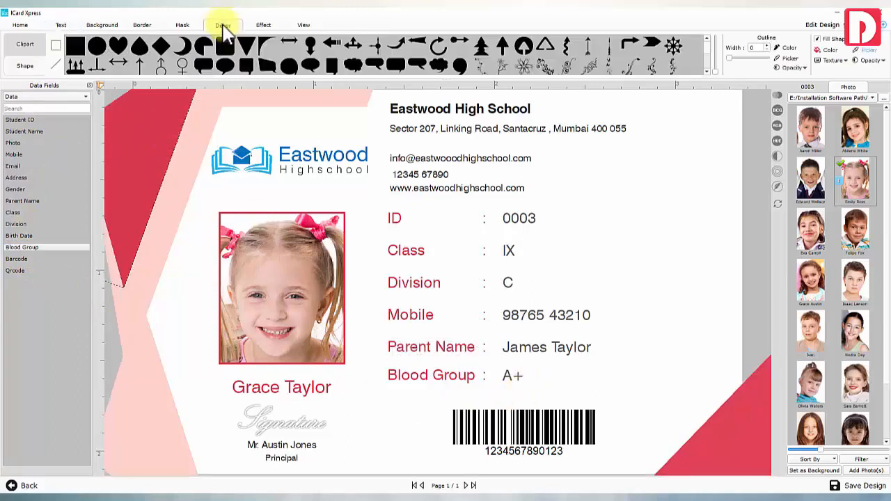
{"action": "left_click", "coordinate": [866, 51]}
{"action": "left_click", "coordinate": [216, 153]}
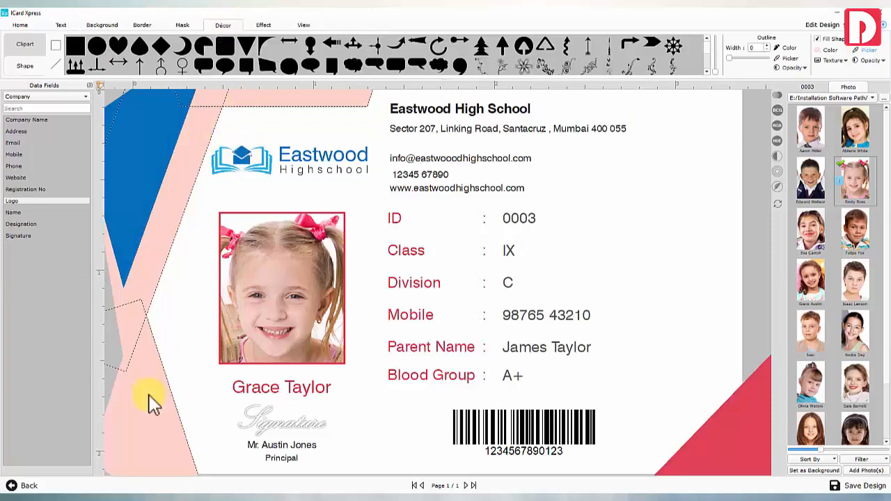
{"action": "left_click", "coordinate": [693, 448]}
{"action": "left_click", "coordinate": [869, 51]}
{"action": "left_click", "coordinate": [220, 156]}
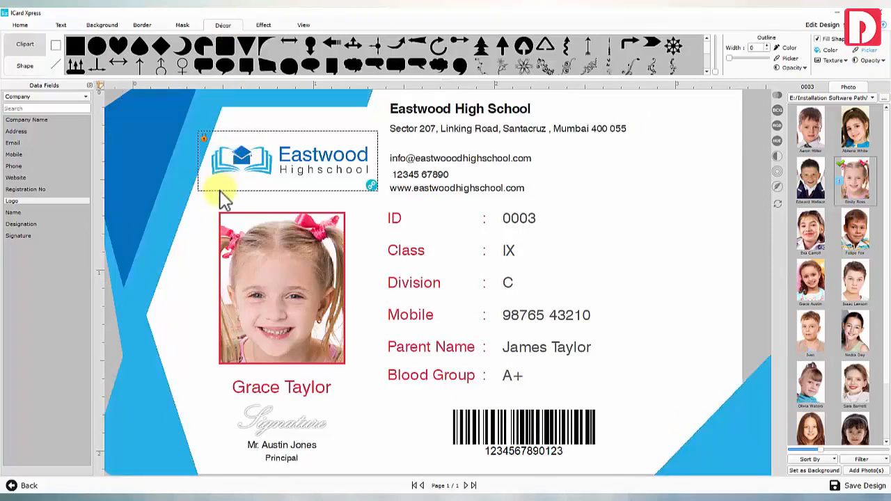
Try the yellow gradient background, then clear it
{"action": "left_click", "coordinate": [102, 25]}
{"action": "scroll", "coordinate": [396, 50], "scroll_direction": "down", "scroll_amount": 3}
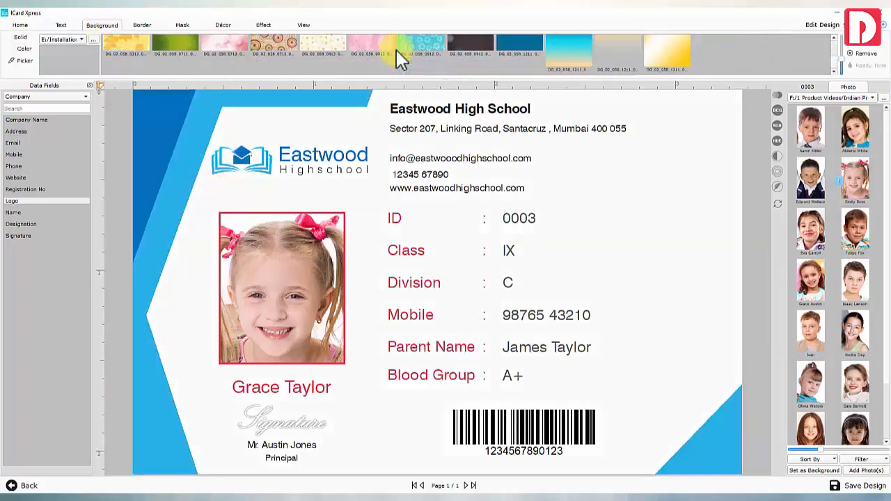
{"action": "left_click", "coordinate": [682, 47]}
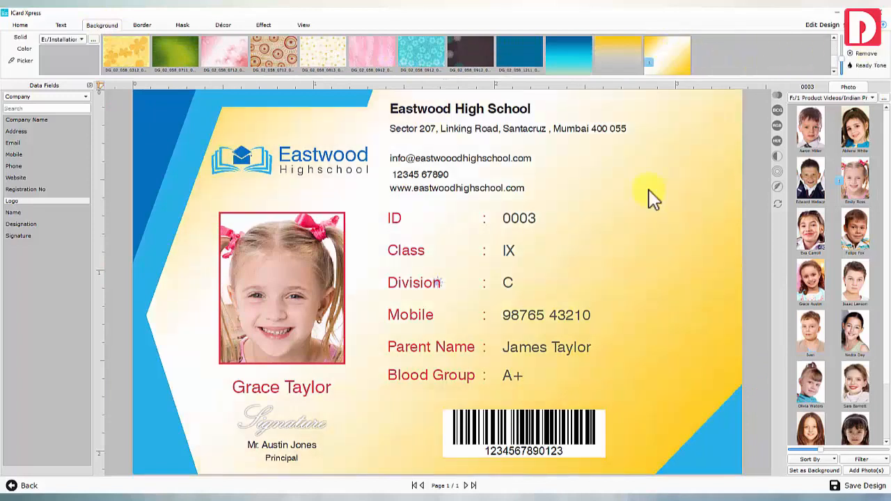
{"action": "left_click", "coordinate": [29, 62]}
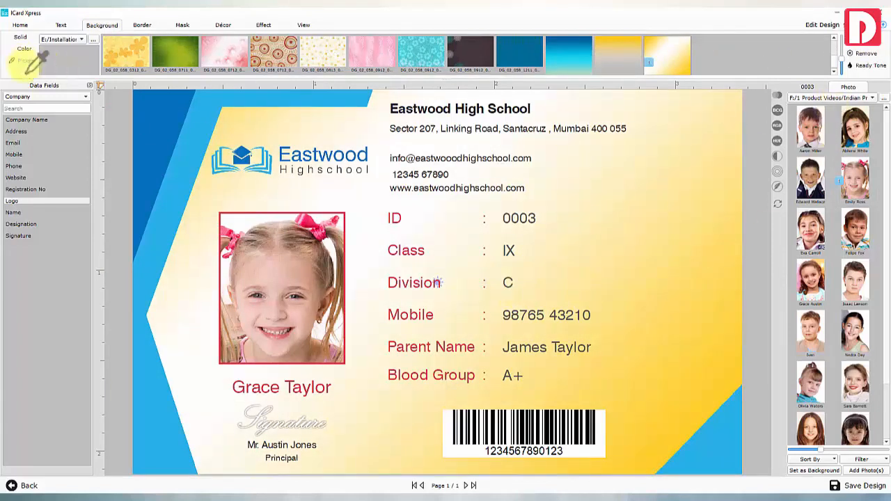
Set the school building photo as the card background and soften it
{"action": "left_click", "coordinate": [823, 98]}
{"action": "left_click", "coordinate": [823, 99]}
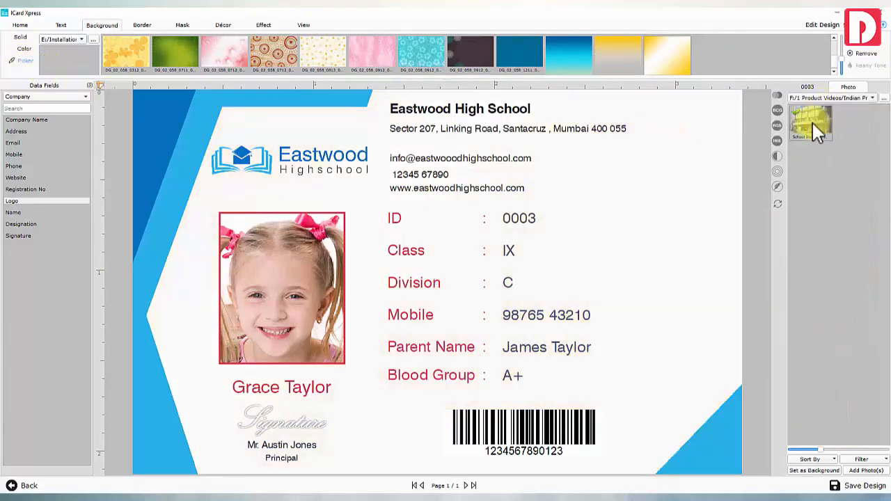
{"action": "left_click", "coordinate": [808, 470]}
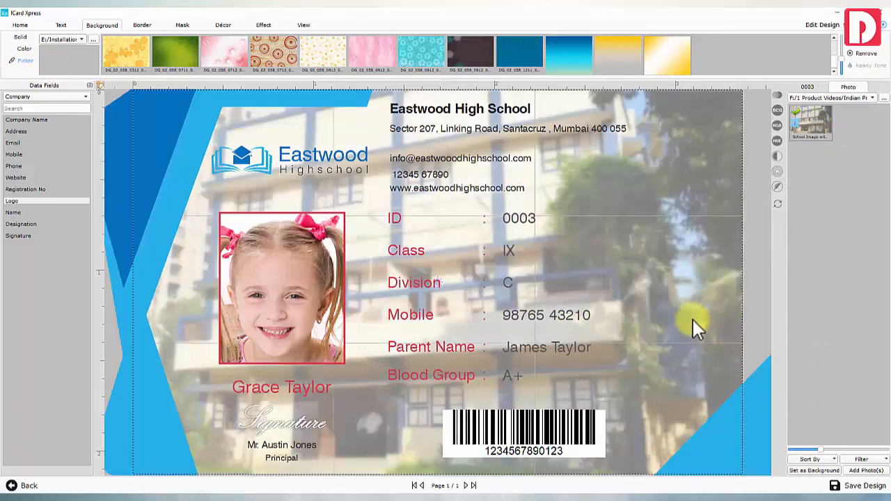
{"action": "left_click", "coordinate": [778, 171]}
{"action": "left_click", "coordinate": [778, 171]}
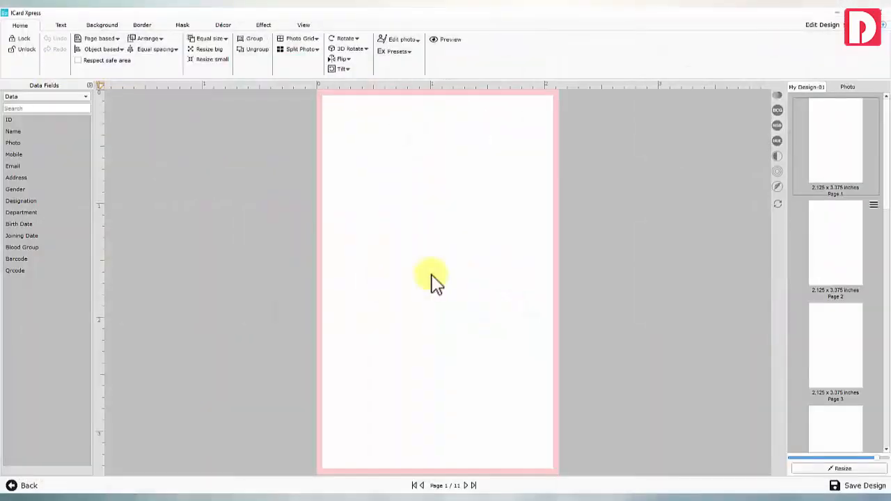
Add a new 2.125 x 3.375 inch card design and list the Company data fields
{"action": "left_click_drag", "start_coordinate": [887, 199], "coordinate": [885, 437]}
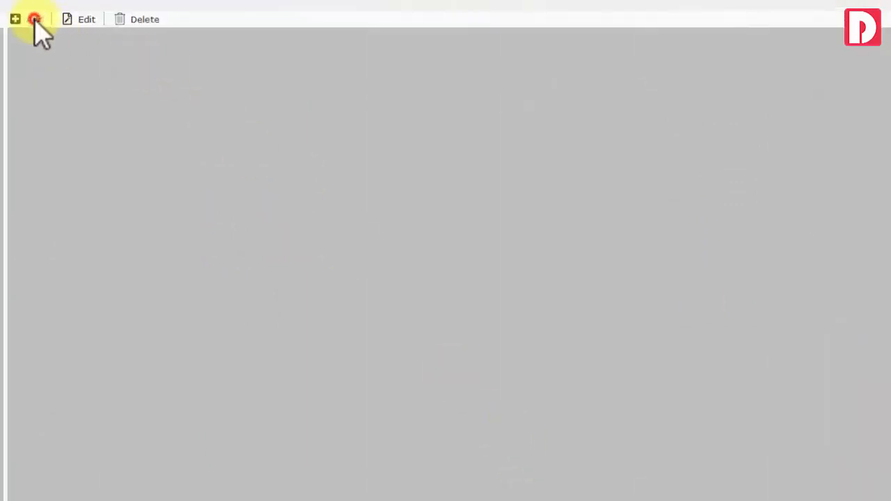
{"action": "left_click", "coordinate": [32, 19]}
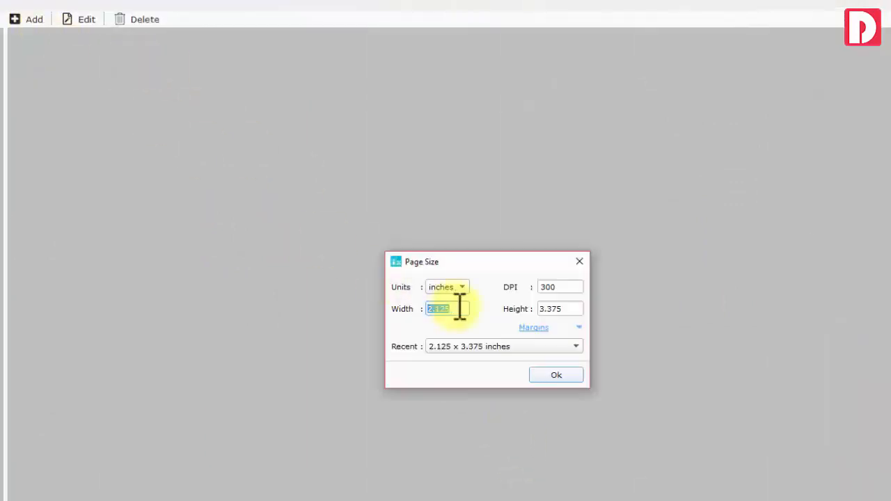
{"action": "left_click", "coordinate": [564, 308]}
{"action": "left_click", "coordinate": [566, 378]}
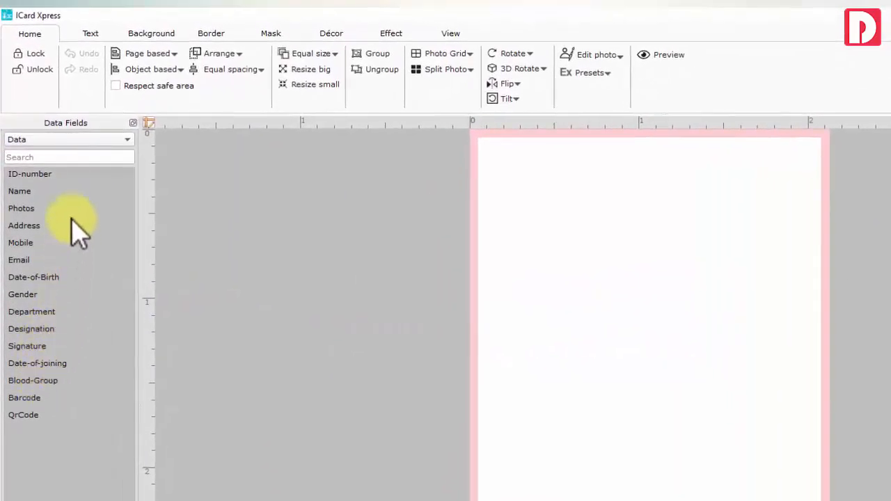
{"action": "left_click", "coordinate": [66, 139]}
{"action": "left_click", "coordinate": [62, 126]}
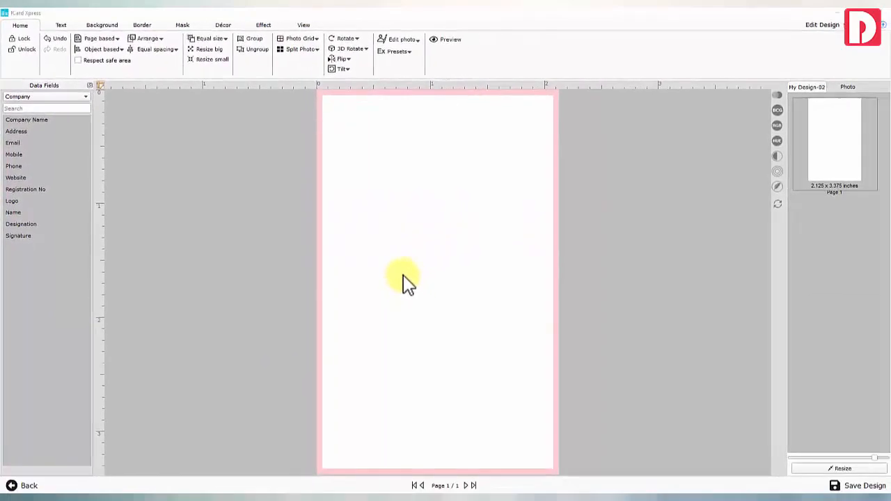
Try the yellow-to-grey gradient, then set a plain white page background
{"action": "left_click", "coordinate": [101, 25]}
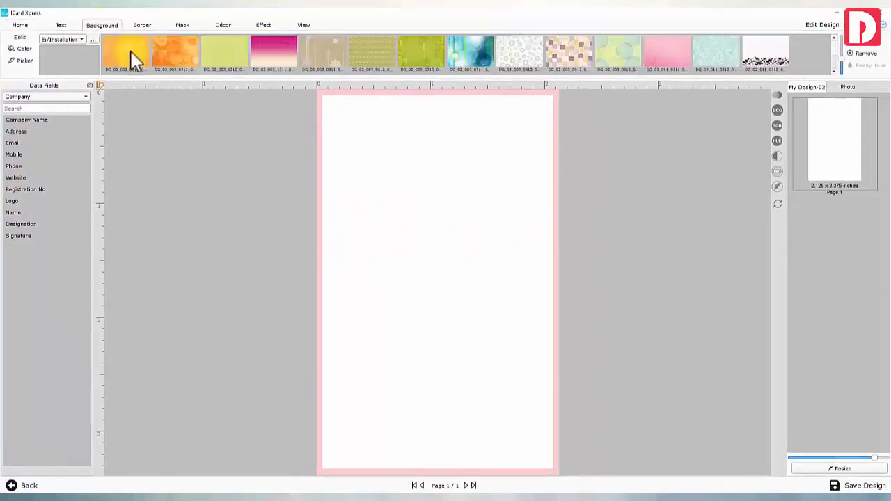
{"action": "left_click", "coordinate": [623, 51]}
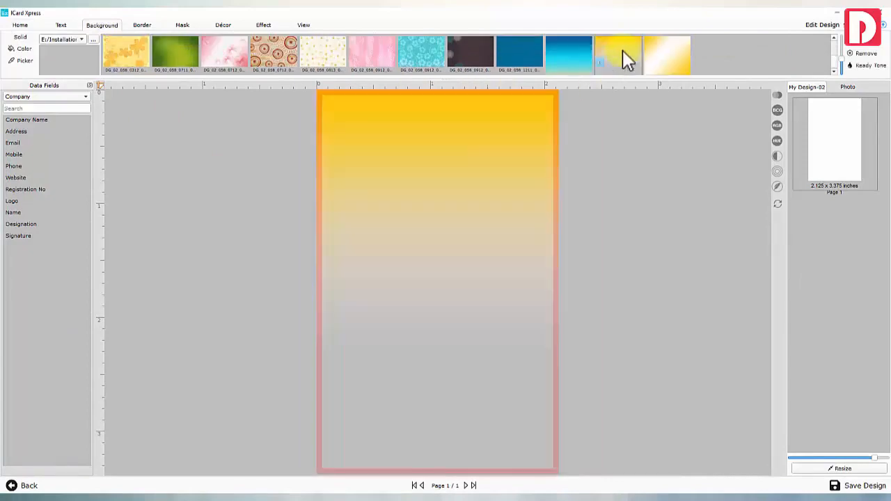
{"action": "left_click", "coordinate": [847, 86]}
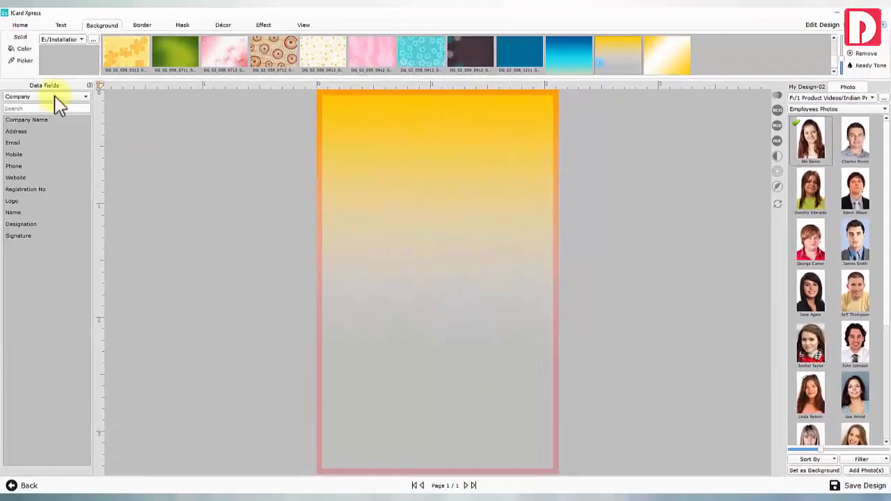
{"action": "left_click", "coordinate": [21, 48]}
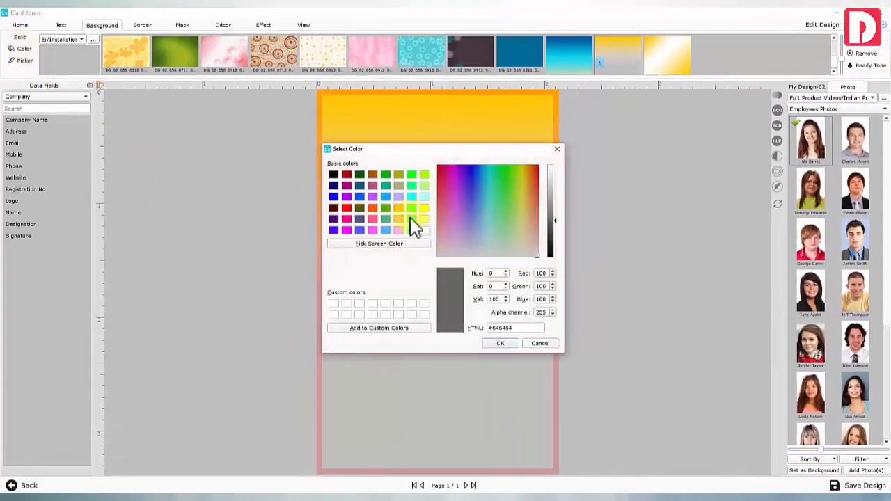
{"action": "left_click", "coordinate": [424, 231]}
{"action": "left_click", "coordinate": [498, 341]}
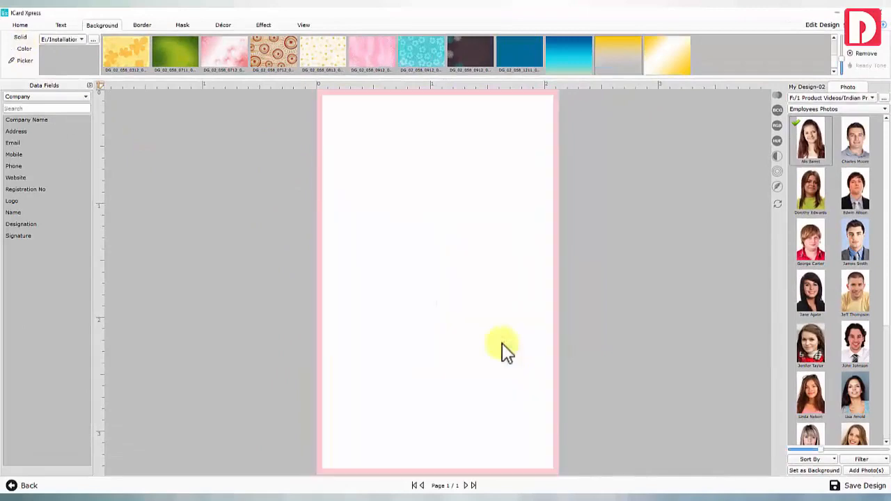
Fill the page with the dark-haired woman's photo
{"action": "left_click", "coordinate": [93, 40]}
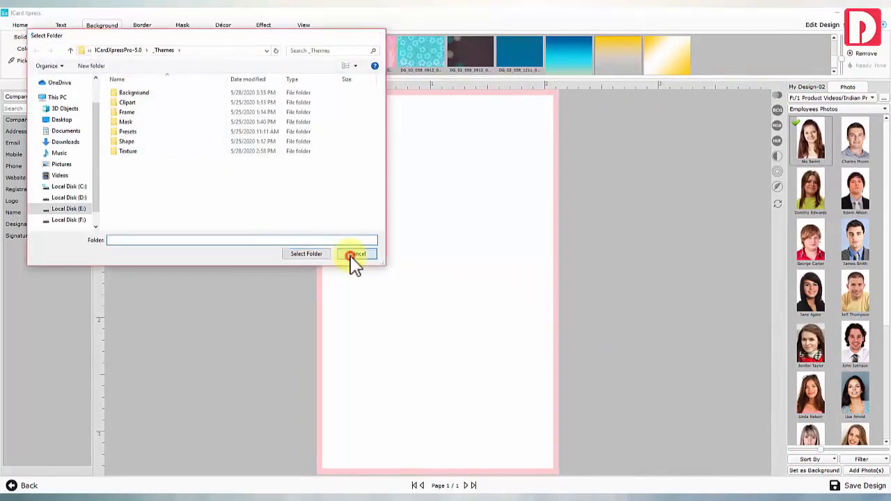
{"action": "left_click", "coordinate": [353, 253]}
{"action": "left_click", "coordinate": [811, 289]}
{"action": "left_click", "coordinate": [819, 471]}
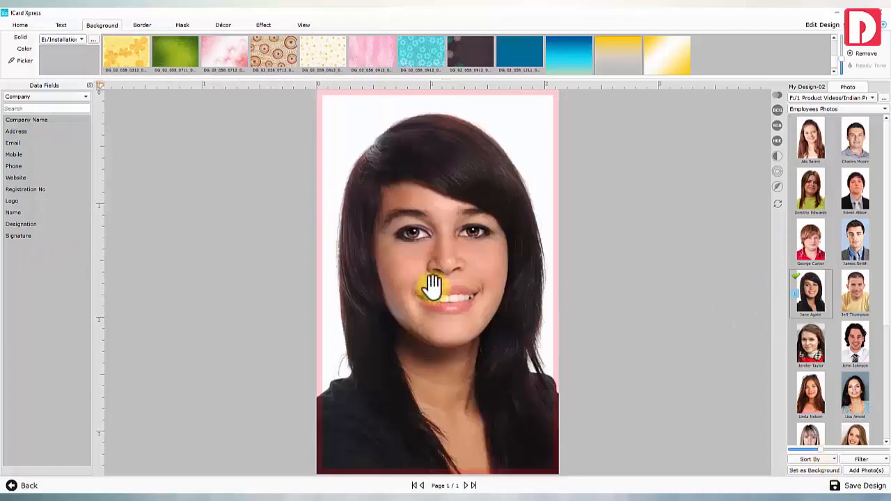
Reset the photo's enhancement presets, blur it, and nudge it up and left
{"action": "left_click", "coordinate": [428, 284]}
{"action": "left_click", "coordinate": [20, 26]}
{"action": "left_click", "coordinate": [395, 53]}
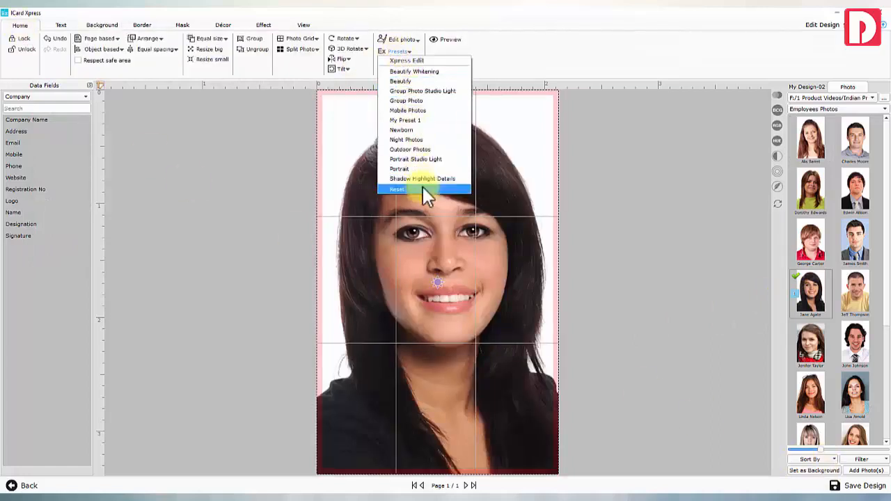
{"action": "left_click", "coordinate": [409, 83]}
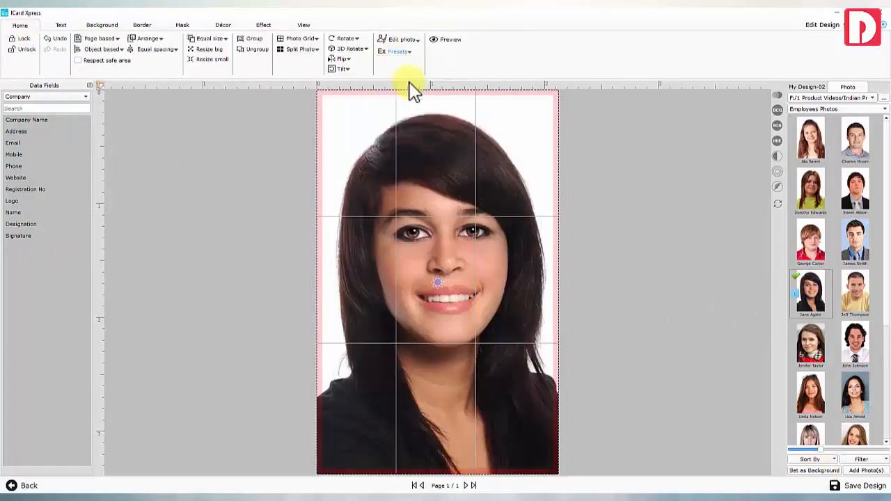
{"action": "left_click", "coordinate": [778, 188]}
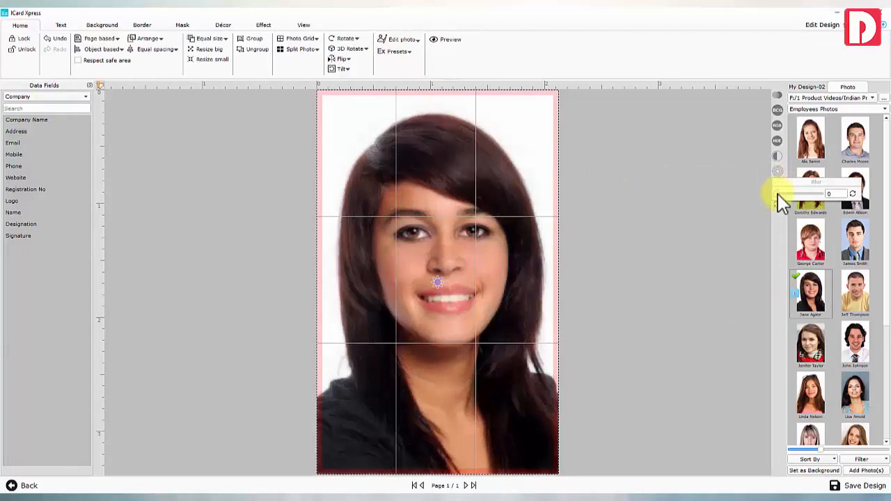
{"action": "left_click", "coordinate": [778, 172]}
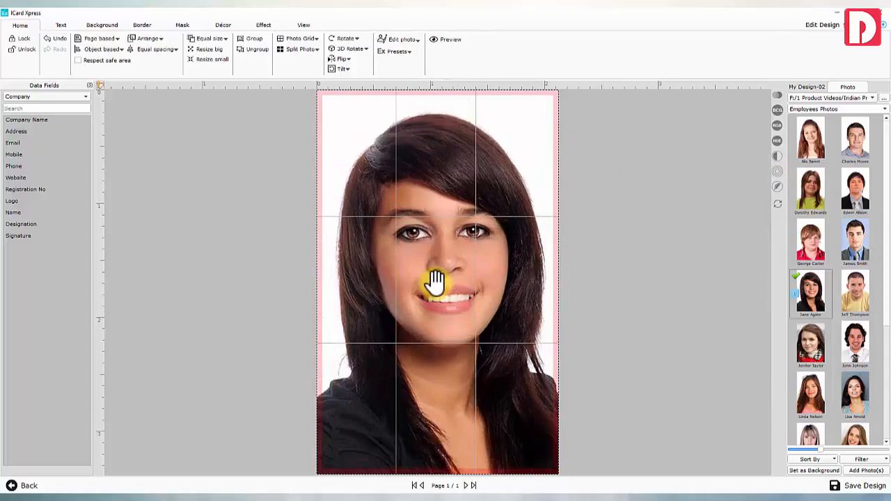
{"action": "mouse_move", "coordinate": [437, 282]}
{"action": "left_mouse_down"}
{"action": "mouse_move", "coordinate": [424, 267]}
{"action": "mouse_move", "coordinate": [417, 282]}
{"action": "mouse_move", "coordinate": [430, 223]}
{"action": "mouse_move", "coordinate": [424, 270]}
{"action": "left_mouse_up"}
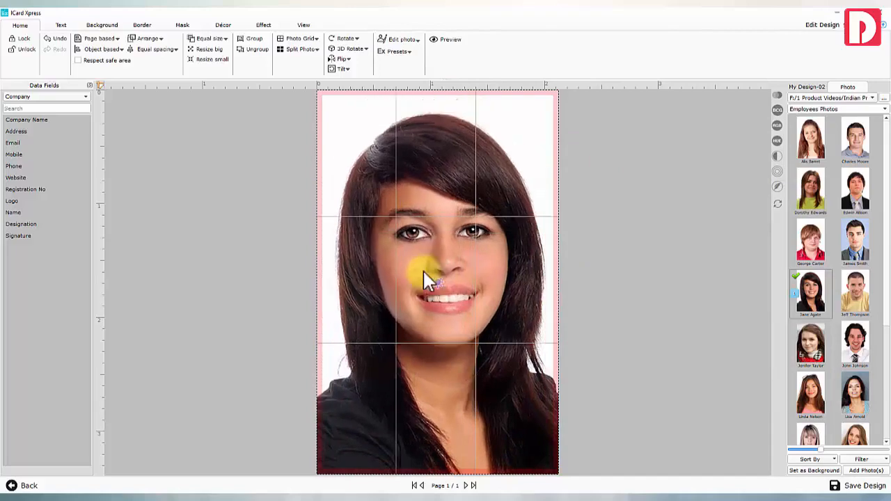
Try and undo grayscale, delete the photo, and open the Décor clipart gallery
{"action": "left_click", "coordinate": [264, 24]}
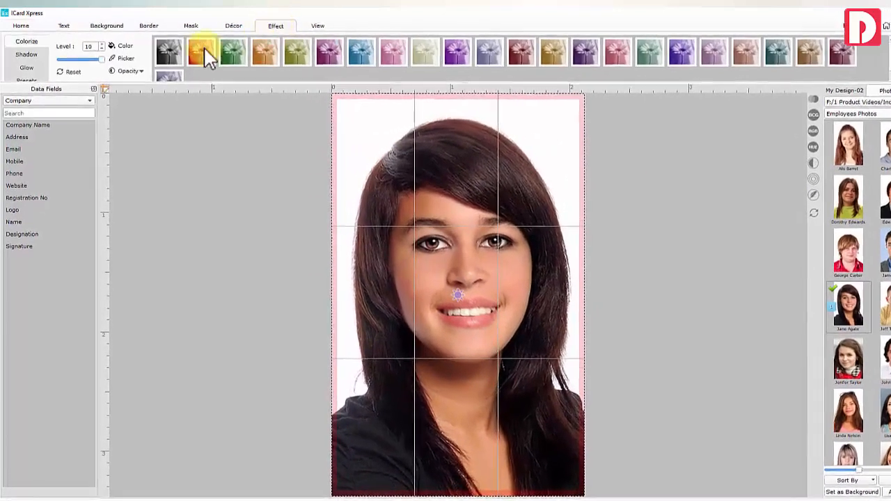
{"action": "left_click", "coordinate": [172, 54]}
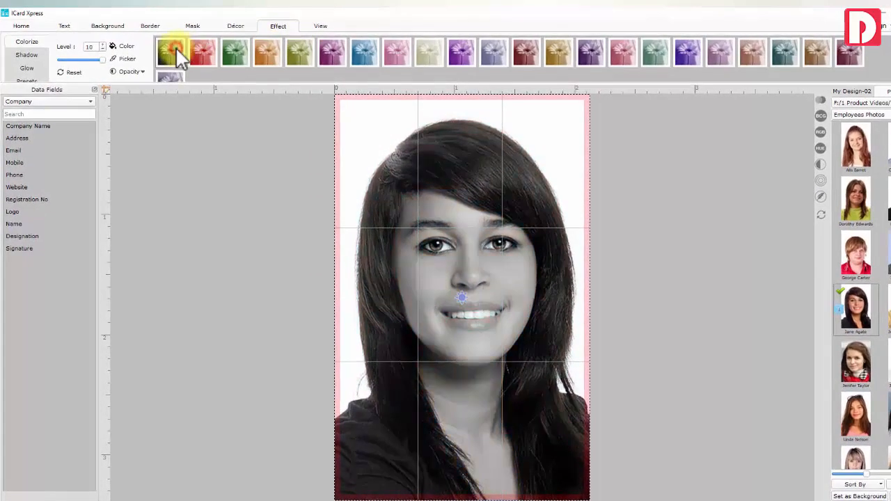
{"action": "left_click", "coordinate": [78, 71]}
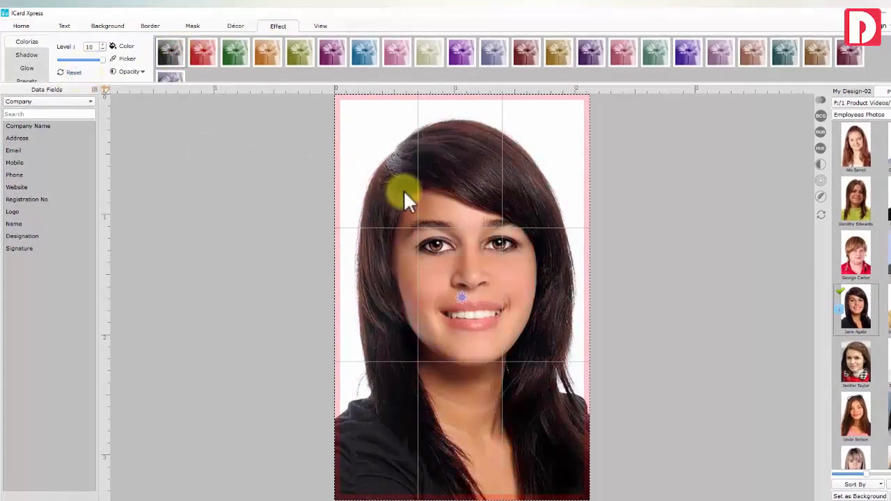
{"action": "key", "text": "Delete"}
{"action": "left_click", "coordinate": [853, 92]}
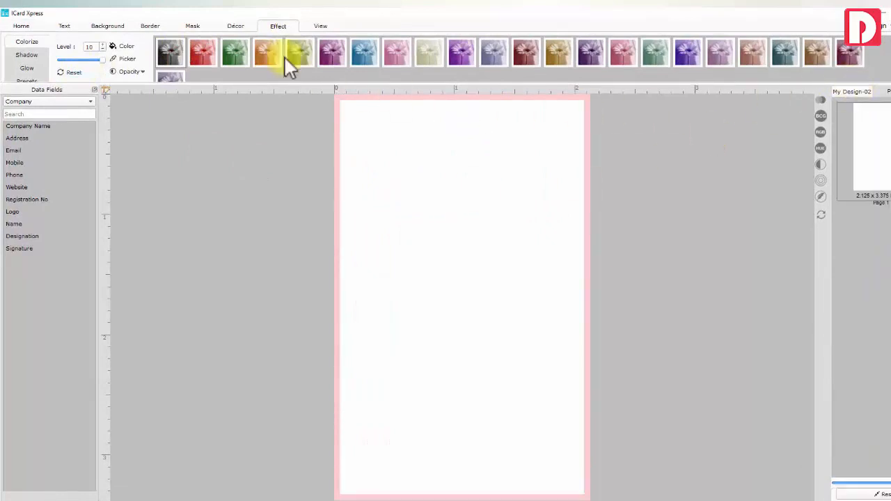
{"action": "left_click", "coordinate": [236, 27]}
{"action": "scroll", "coordinate": [140, 56], "scroll_direction": "down", "scroll_amount": 4}
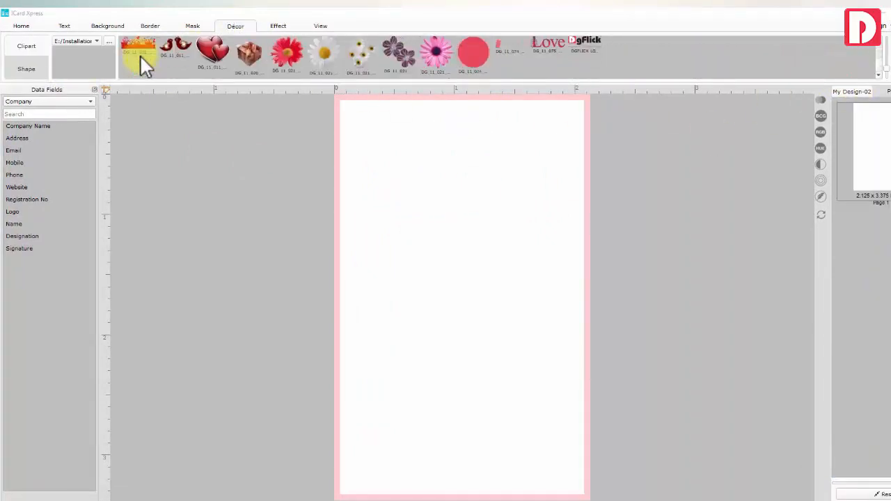
Switch the clipart gallery to the Company Logo folder
{"action": "scroll", "coordinate": [140, 56], "scroll_direction": "up", "scroll_amount": 4}
{"action": "left_click", "coordinate": [32, 66]}
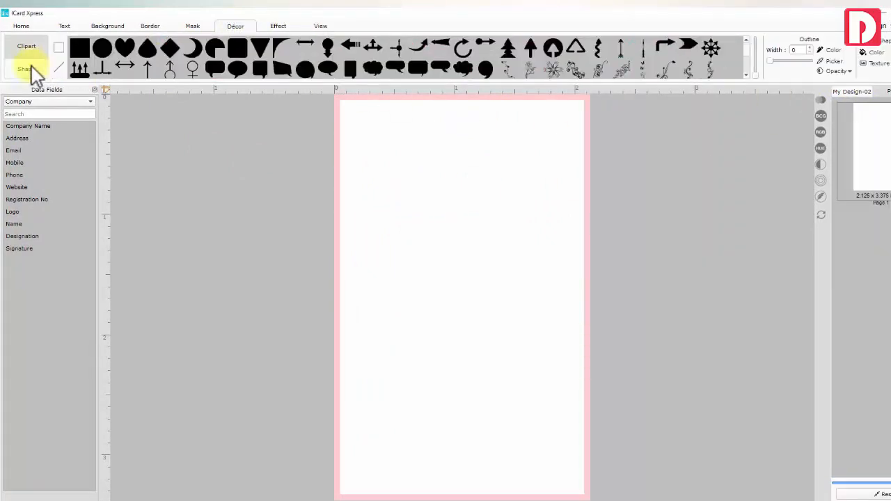
{"action": "scroll", "coordinate": [96, 60], "scroll_direction": "down", "scroll_amount": 3}
{"action": "scroll", "coordinate": [96, 60], "scroll_direction": "up", "scroll_amount": 2}
{"action": "scroll", "coordinate": [96, 60], "scroll_direction": "up", "scroll_amount": 1}
{"action": "left_click", "coordinate": [31, 46]}
{"action": "left_click", "coordinate": [111, 41]}
{"action": "double_click", "coordinate": [149, 123]}
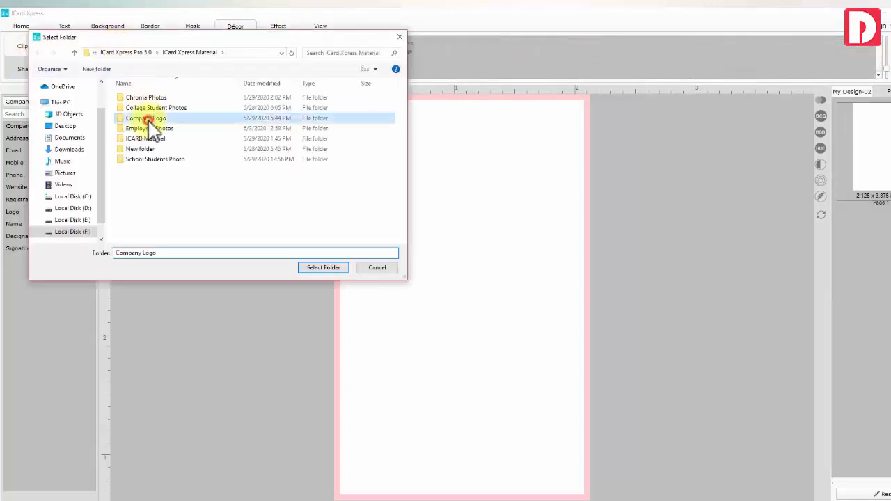
{"action": "left_click", "coordinate": [319, 264]}
Insert the SENSUS logo, move it to the card's top-right corner, and link the Logo data field
{"action": "left_click", "coordinate": [361, 52]}
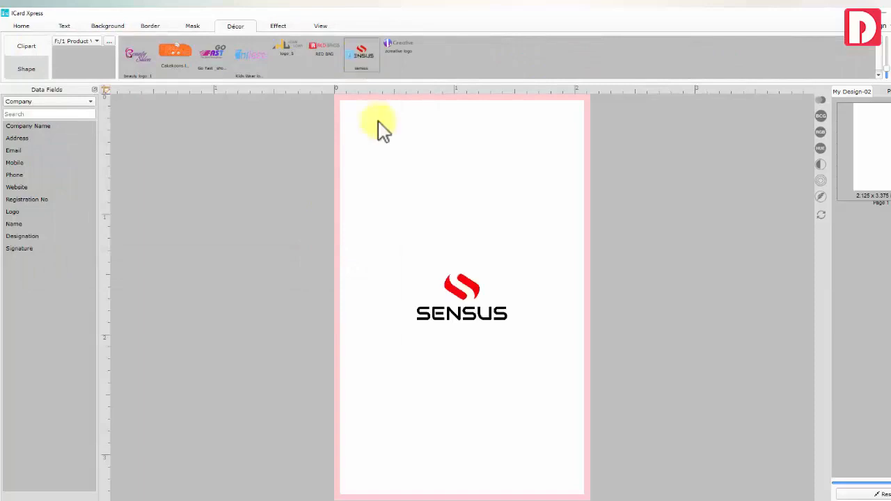
{"action": "left_click_drag", "start_coordinate": [408, 336], "coordinate": [532, 154]}
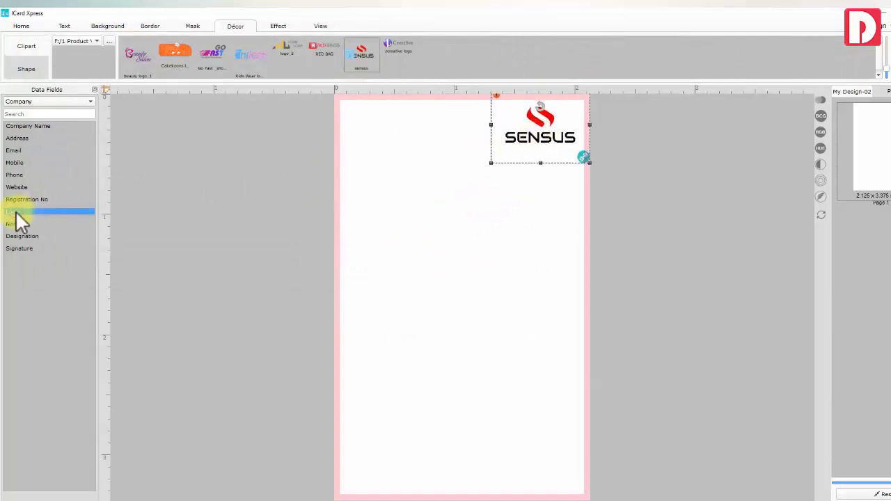
{"action": "left_click_drag", "start_coordinate": [19, 222], "coordinate": [536, 135]}
{"action": "left_click", "coordinate": [485, 117]}
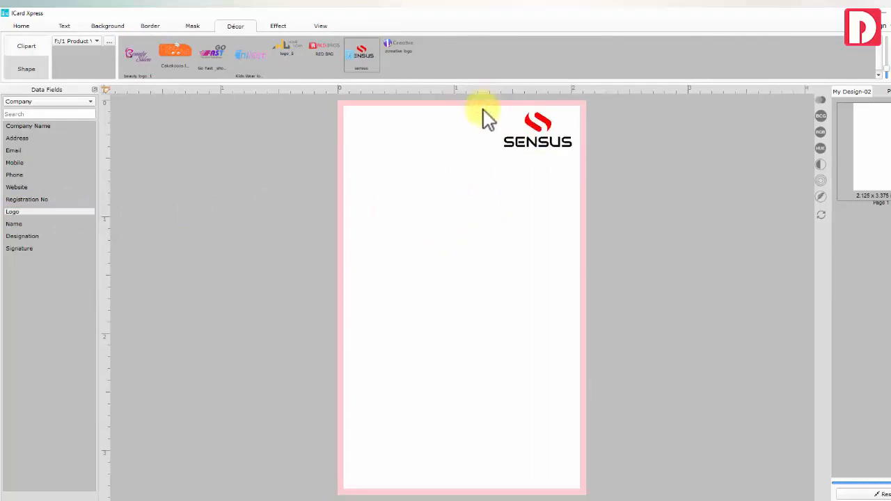
{"action": "left_click", "coordinate": [498, 101]}
Try a drop shadow on the logo, then leave it with no shadow and no glow
{"action": "left_click", "coordinate": [265, 27]}
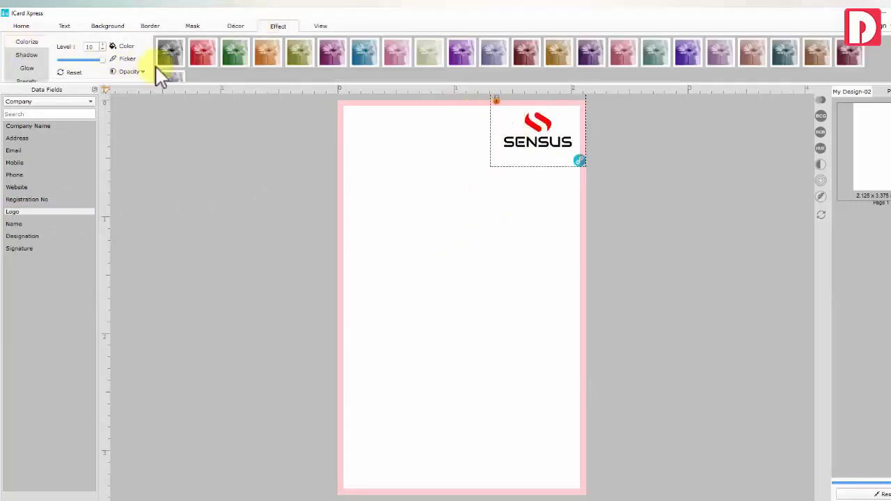
{"action": "left_click", "coordinate": [28, 55]}
{"action": "left_click", "coordinate": [332, 67]}
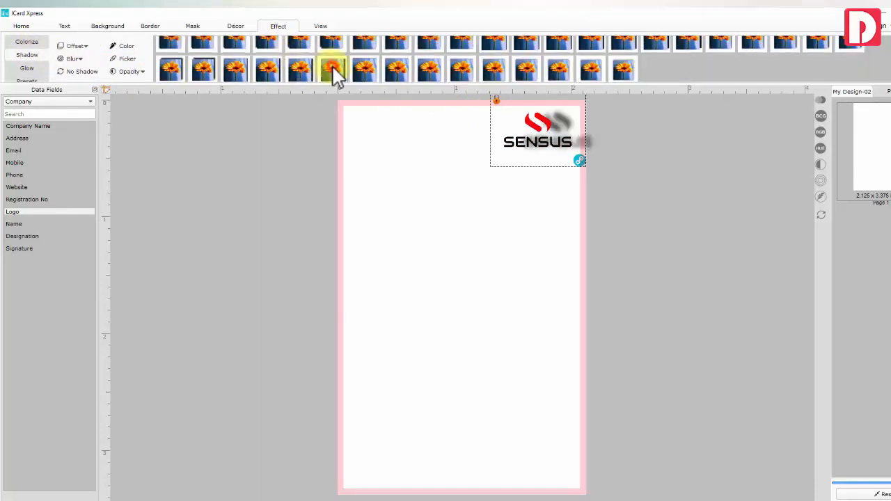
{"action": "left_click", "coordinate": [80, 71]}
{"action": "left_click", "coordinate": [28, 69]}
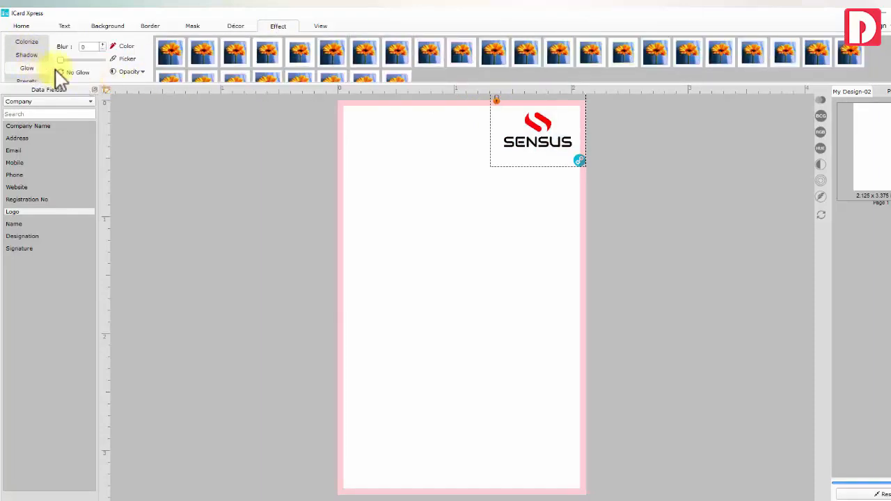
{"action": "left_click", "coordinate": [83, 71]}
{"action": "left_click", "coordinate": [446, 153]}
{"action": "left_click", "coordinate": [230, 28]}
{"action": "left_click", "coordinate": [26, 69]}
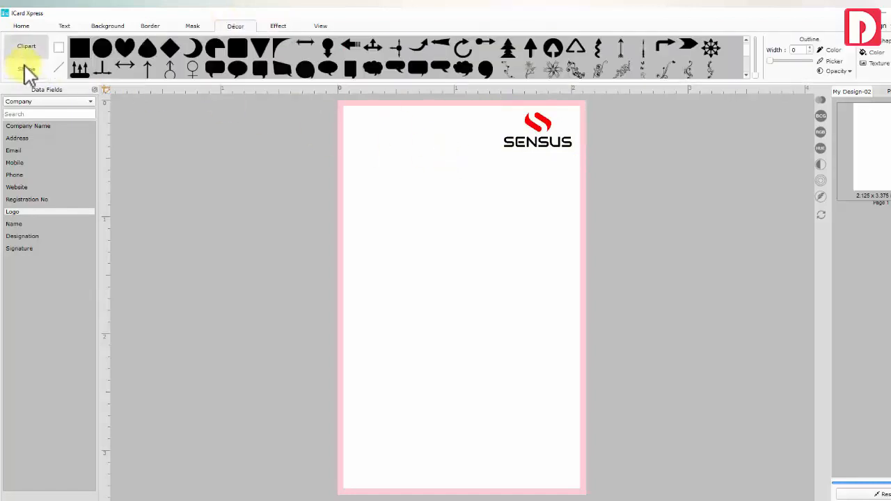
Insert a rounded square, stretch and tilt it, and fill it pale yellow #dae797
{"action": "left_click", "coordinate": [236, 48]}
{"action": "left_click_drag", "start_coordinate": [422, 211], "coordinate": [471, 221]}
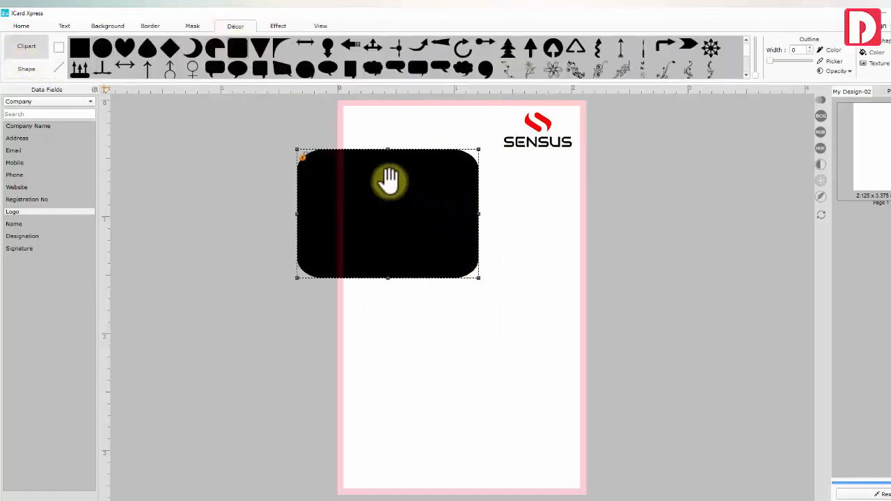
{"action": "left_click_drag", "start_coordinate": [384, 180], "coordinate": [399, 270]}
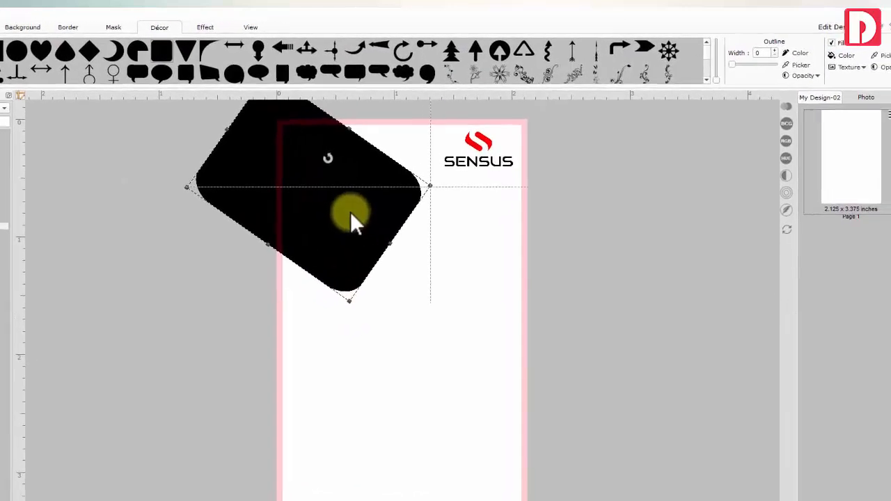
{"action": "left_click", "coordinate": [821, 57]}
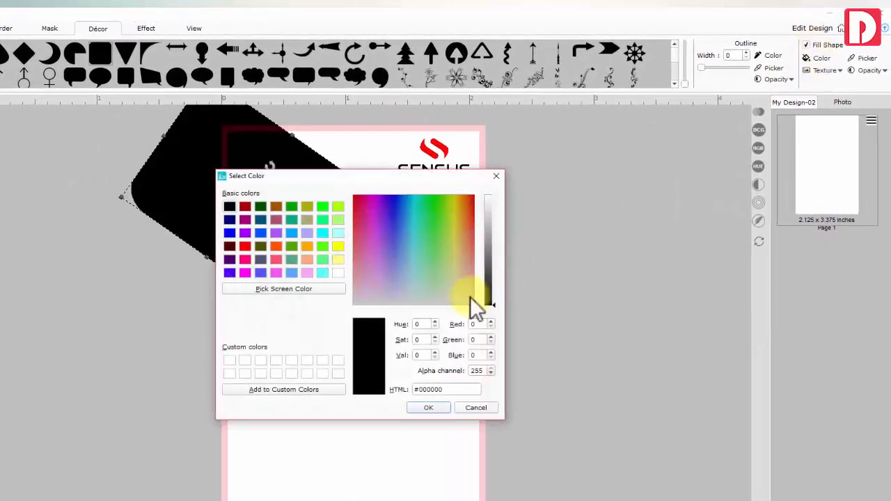
{"action": "triple_click", "coordinate": [417, 389]}
{"action": "type", "text": "#dae797"}
{"action": "left_click", "coordinate": [428, 408]}
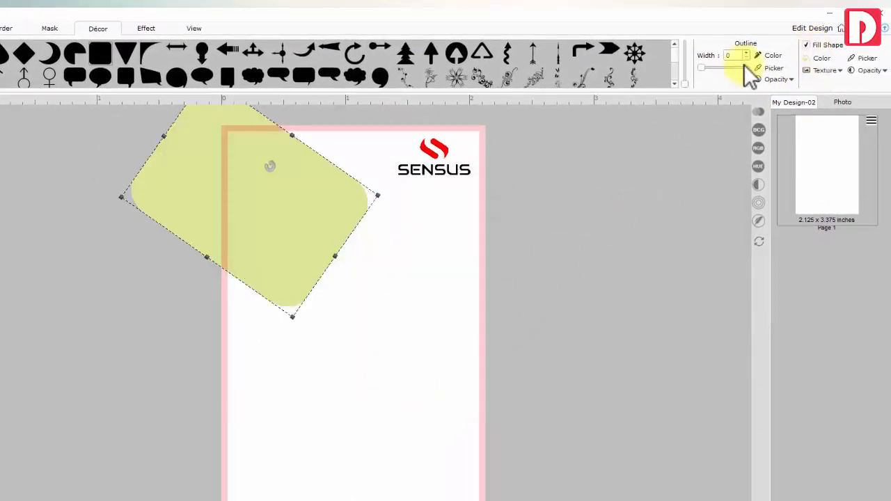
Try a thick outline on the shape, then remove it and adjust the fill transparency
{"action": "left_click_drag", "start_coordinate": [702, 67], "coordinate": [696, 68]}
{"action": "left_click", "coordinate": [768, 55]}
{"action": "left_click", "coordinate": [428, 408]}
{"action": "left_click", "coordinate": [869, 70]}
{"action": "mouse_move", "coordinate": [851, 93]}
{"action": "left_mouse_down"}
{"action": "mouse_move", "coordinate": [802, 96]}
{"action": "mouse_move", "coordinate": [851, 93]}
{"action": "left_mouse_up"}
{"action": "left_click", "coordinate": [869, 70]}
Look for a texture fill image for the shape, then cancel without applying one
{"action": "left_click", "coordinate": [840, 70]}
{"action": "left_click", "coordinate": [831, 83]}
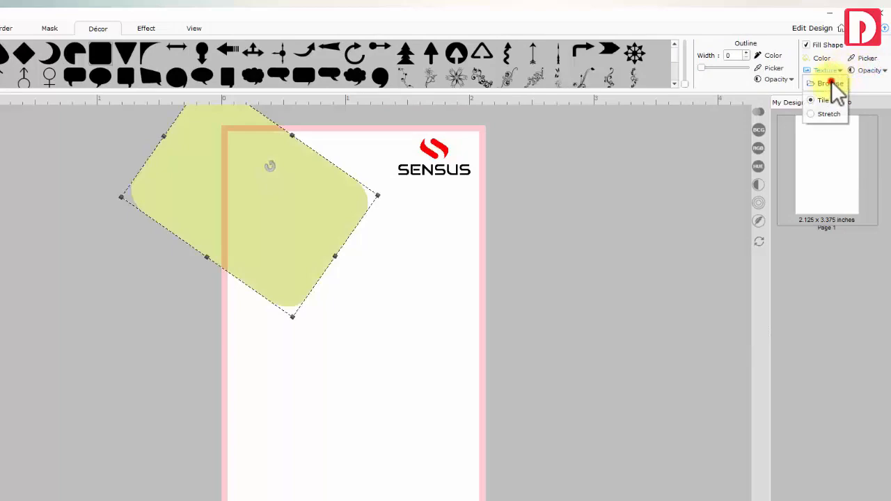
{"action": "scroll", "coordinate": [725, 198], "scroll_direction": "down", "scroll_amount": 3}
{"action": "scroll", "coordinate": [726, 198], "scroll_direction": "up", "scroll_amount": 3}
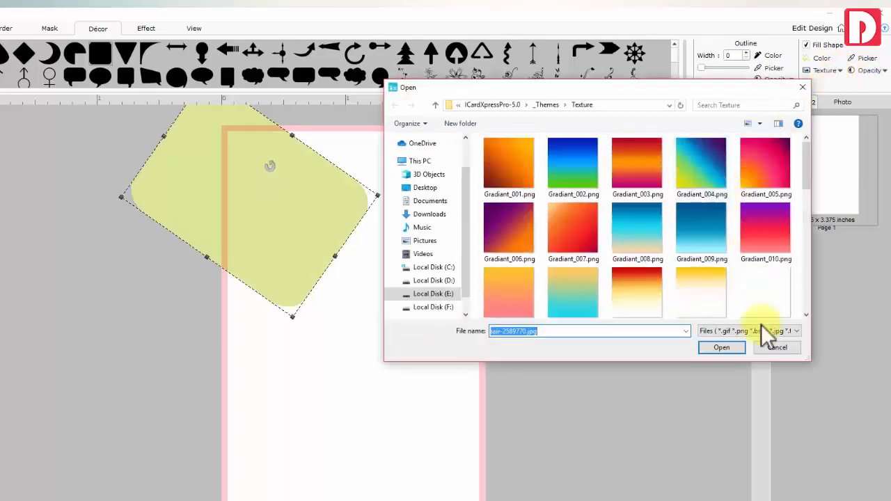
{"action": "left_click", "coordinate": [775, 343]}
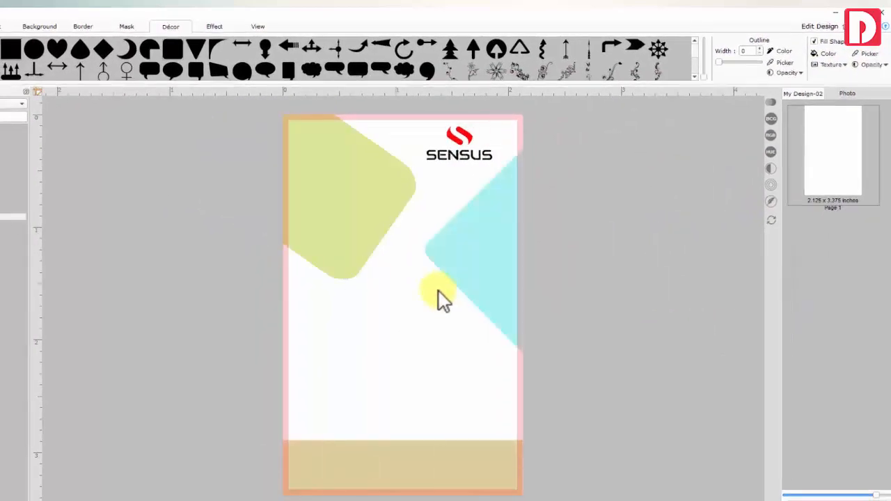
Test-drop an employee photo on the card, delete it, and switch the data fields to the Data set
{"action": "left_click", "coordinate": [848, 94]}
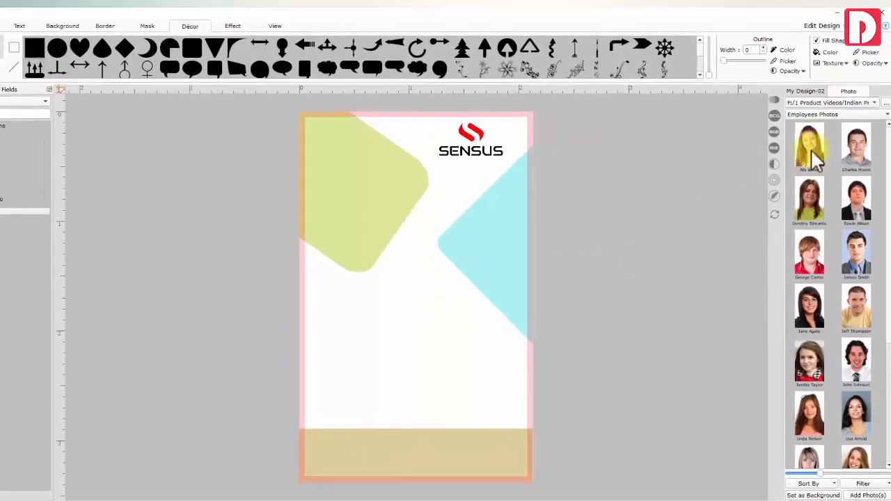
{"action": "left_click_drag", "start_coordinate": [812, 149], "coordinate": [445, 277]}
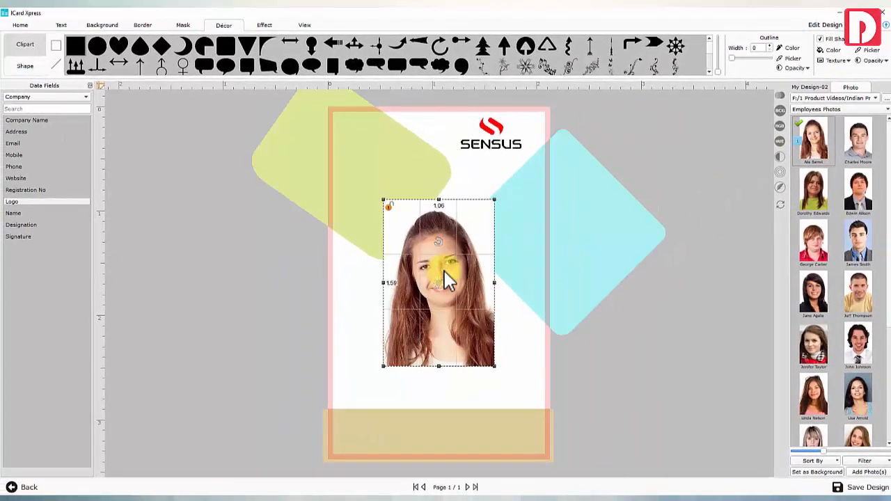
{"action": "key", "text": "Delete"}
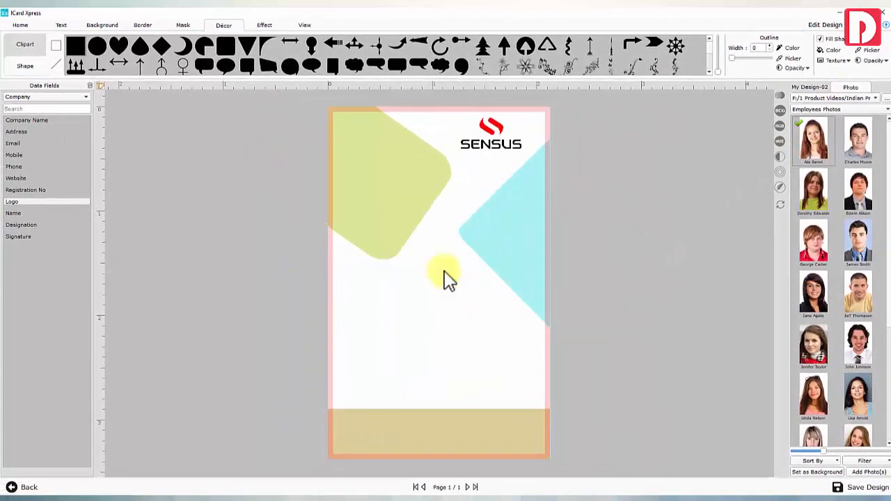
{"action": "left_click", "coordinate": [807, 87]}
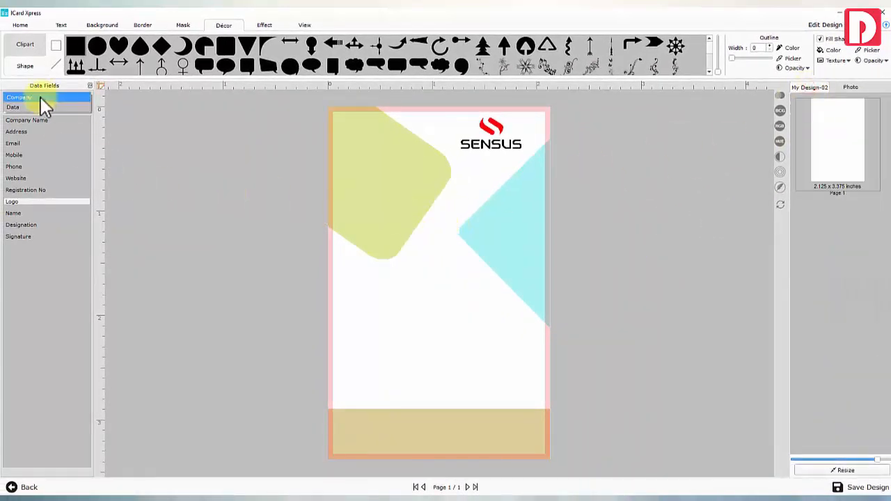
{"action": "left_click", "coordinate": [28, 107]}
Add a photo placeholder to the card and confirm its size
{"action": "left_click_drag", "start_coordinate": [14, 200], "coordinate": [444, 243]}
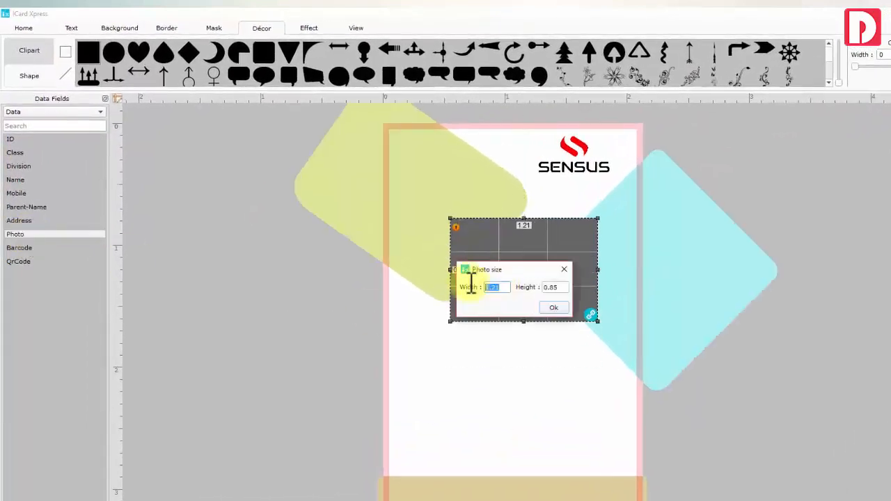
{"action": "left_click", "coordinate": [554, 307]}
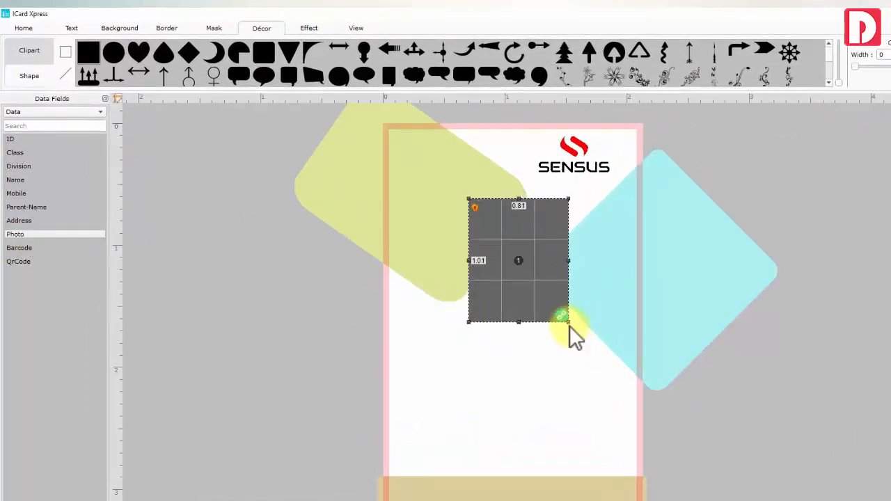
{"action": "left_click", "coordinate": [24, 29]}
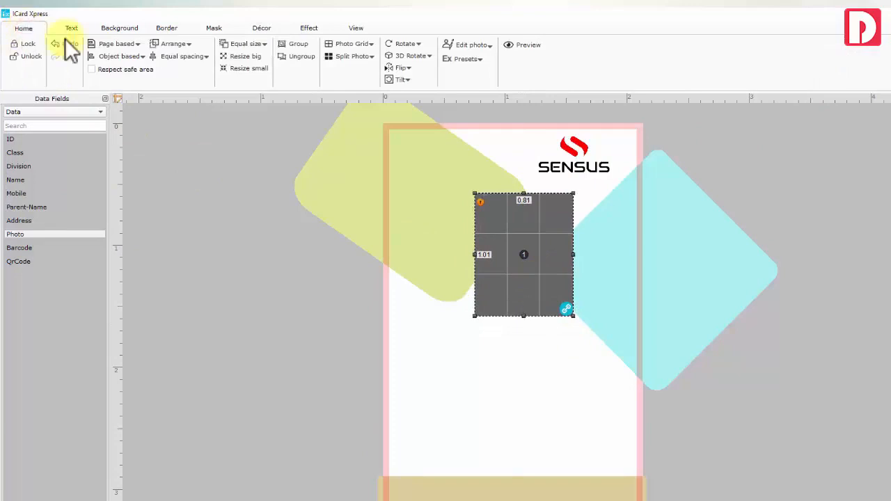
{"action": "left_click", "coordinate": [480, 44]}
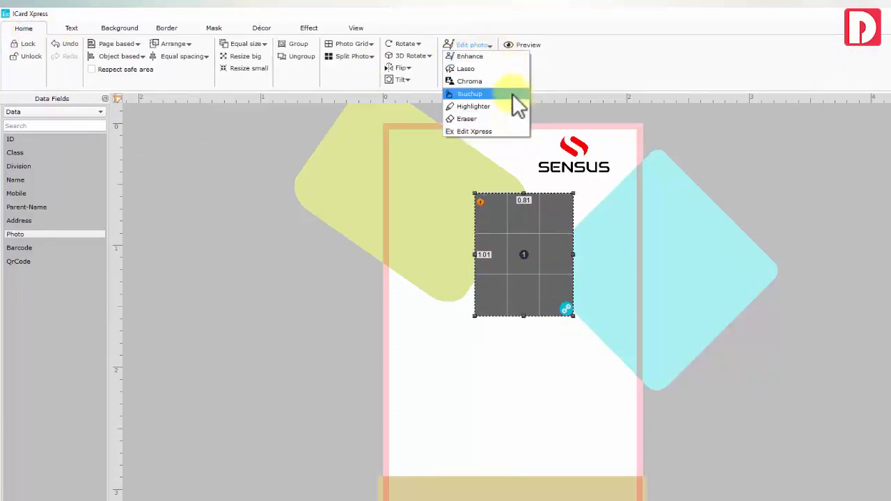
{"action": "left_click", "coordinate": [484, 43]}
{"action": "left_click", "coordinate": [447, 316]}
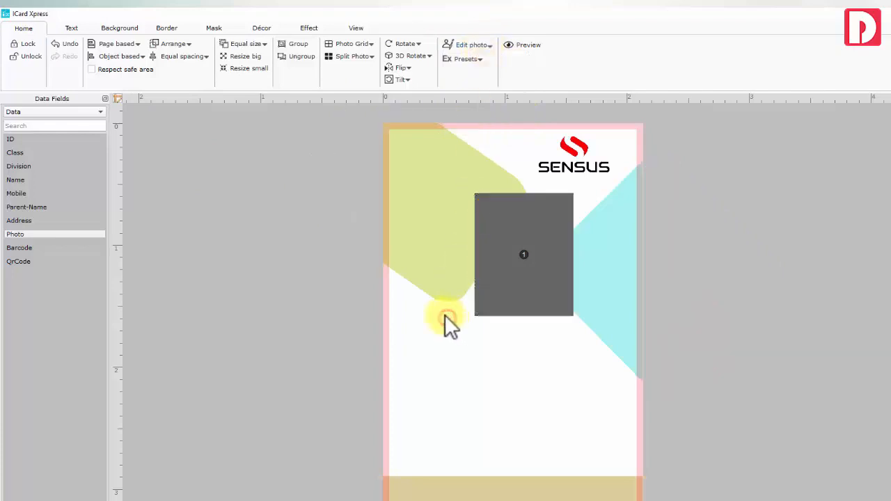
Add an 'ID' text label in black Swis721 BT at size 8
{"action": "left_click", "coordinate": [77, 29]}
{"action": "left_click", "coordinate": [33, 70]}
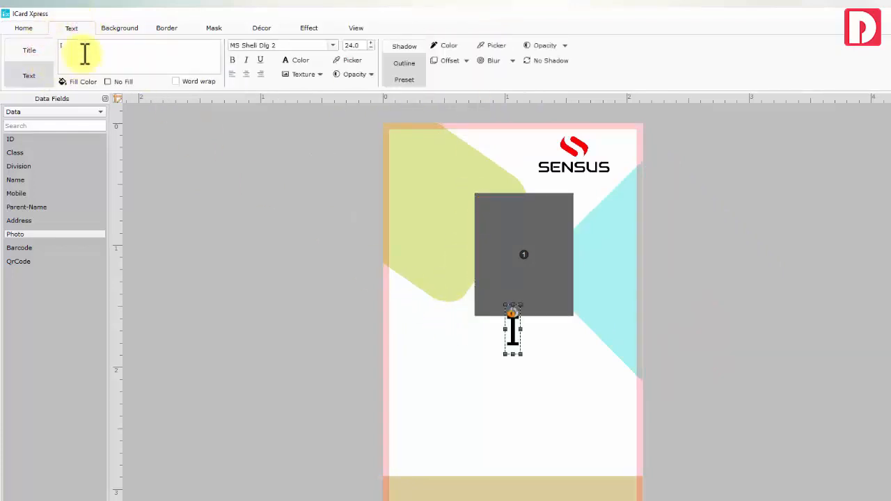
{"action": "type", "text": "ID"}
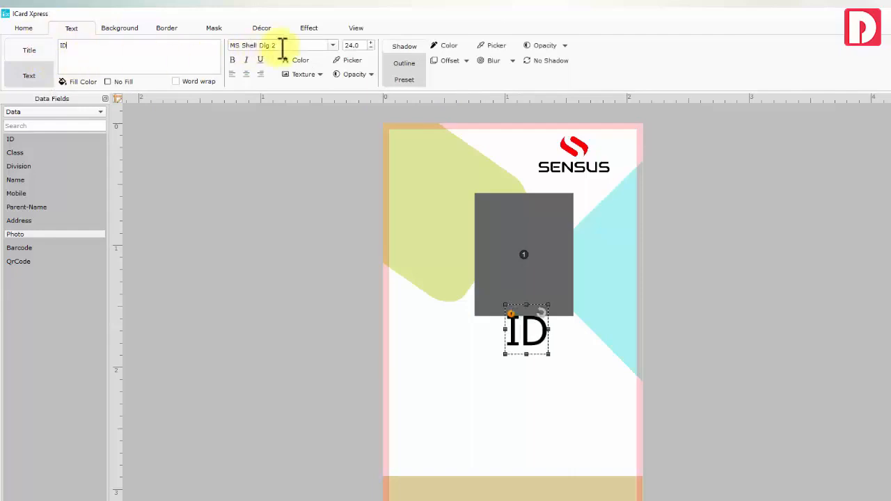
{"action": "left_click_drag", "start_coordinate": [280, 45], "coordinate": [233, 44]}
{"action": "type", "text": "Swis721 BT"}
{"action": "left_click", "coordinate": [296, 60]}
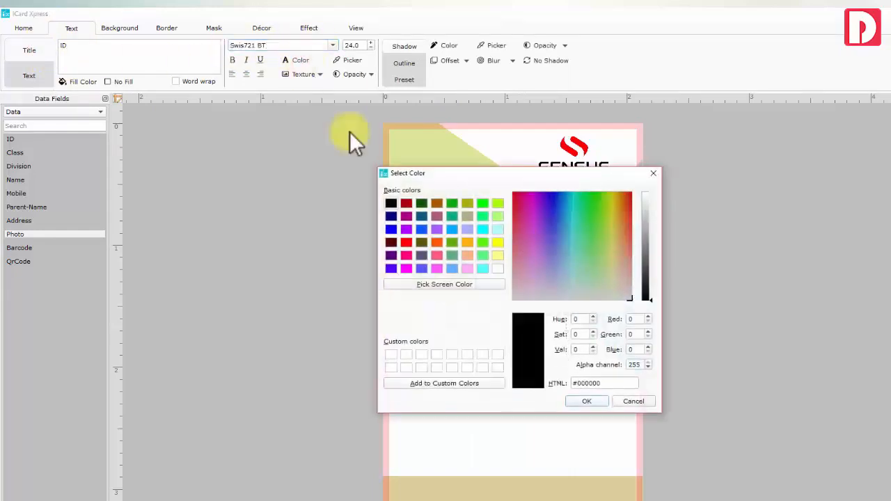
{"action": "left_click", "coordinate": [631, 402]}
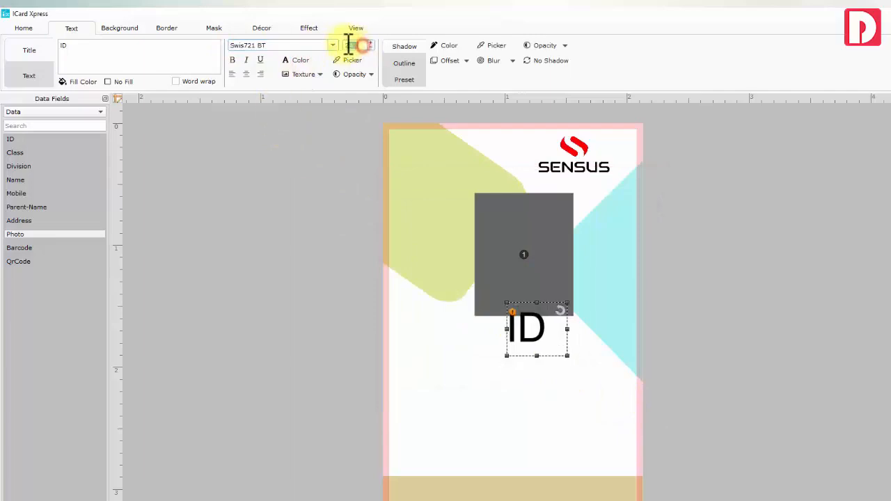
{"action": "type", "text": "8"}
{"action": "key", "text": "Return"}
{"action": "left_click", "coordinate": [405, 79]}
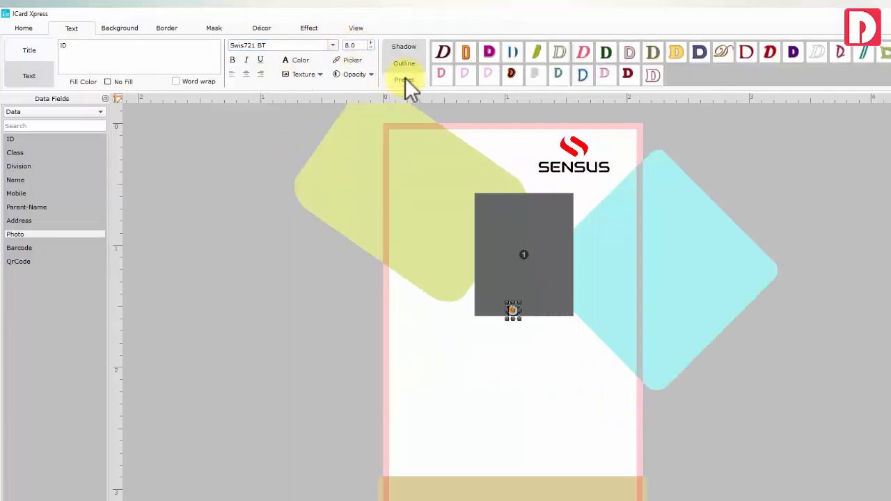
{"action": "left_click", "coordinate": [402, 46]}
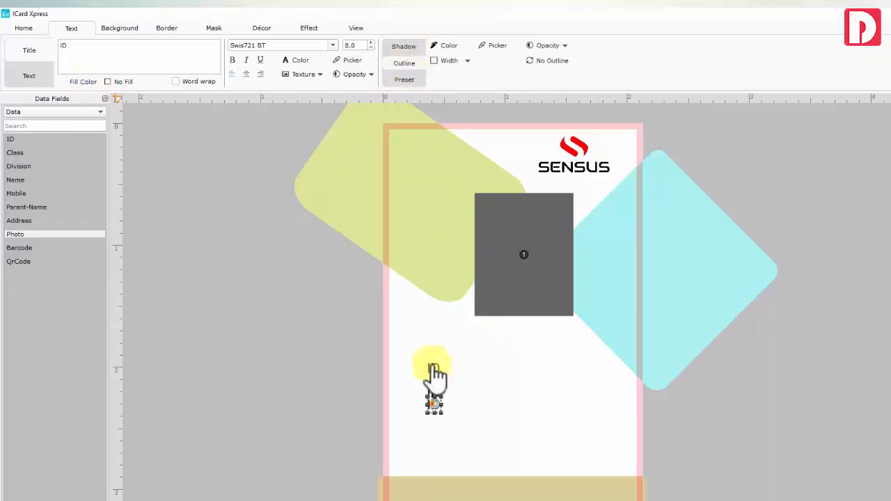
Retitle the middle copy of the ID label to 'Department'
{"action": "key", "text": "Down"}
{"action": "left_click", "coordinate": [434, 395]}
{"action": "left_click", "coordinate": [114, 61]}
{"action": "key", "text": "ctrl+a"}
{"action": "type", "text": "Department"}
Select the bottom label's text and turn the right-hand copy into a ':' colon
{"action": "left_click", "coordinate": [433, 416]}
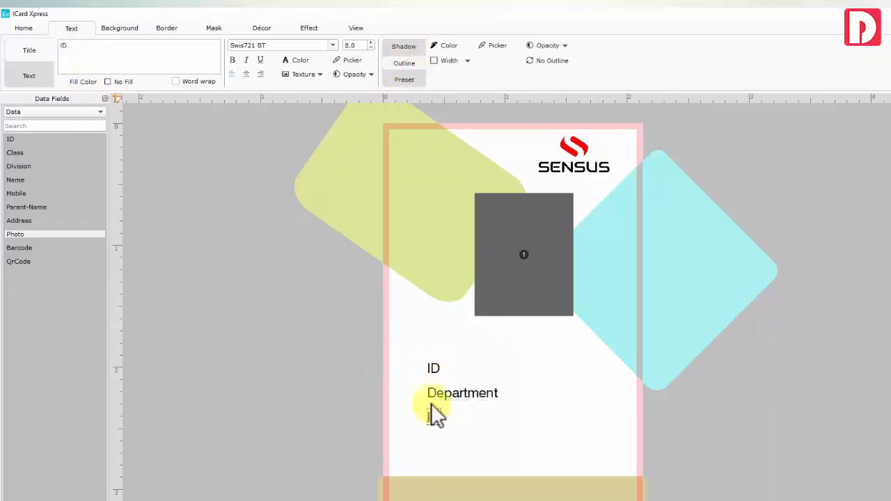
{"action": "left_click", "coordinate": [104, 52]}
{"action": "key", "text": "ctrl+a"}
{"action": "left_click", "coordinate": [434, 367]}
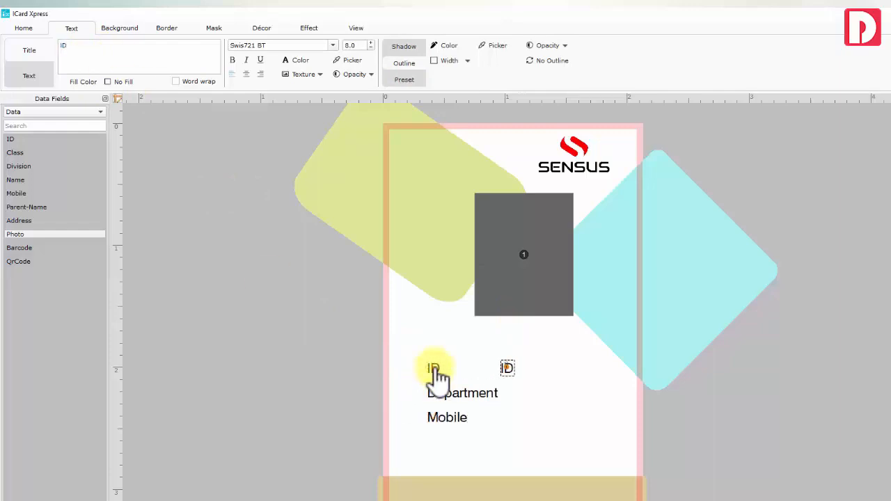
{"action": "left_click", "coordinate": [159, 54]}
{"action": "key", "text": "ctrl+a"}
{"action": "type", "text": ":"}
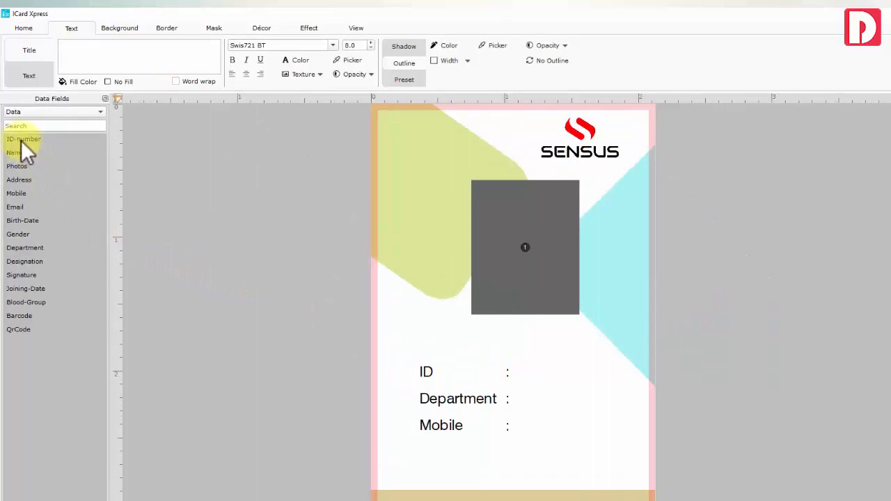
Place ID-number values beside the colons, binding the copies to Department and Mobile, and shift the block left
{"action": "double_click", "coordinate": [21, 140]}
{"action": "left_click_drag", "start_coordinate": [472, 333], "coordinate": [536, 426]}
{"action": "key", "text": "ctrl+d"}
{"action": "key", "text": "ctrl+d"}
{"action": "left_click_drag", "start_coordinate": [552, 387], "coordinate": [538, 400]}
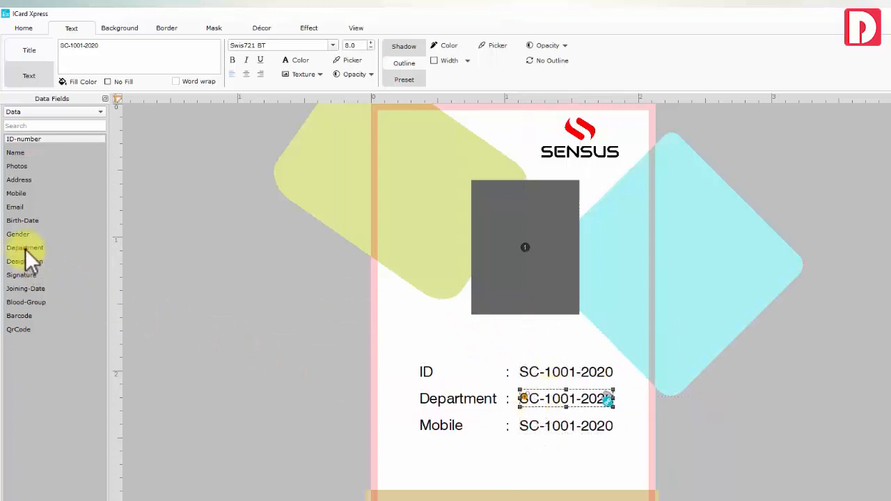
{"action": "left_click", "coordinate": [25, 248]}
{"action": "left_click", "coordinate": [539, 426]}
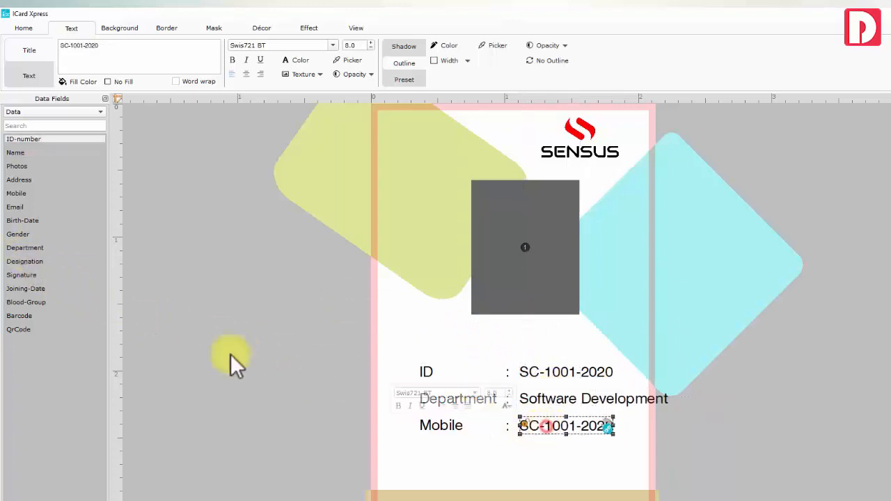
{"action": "left_click", "coordinate": [16, 193]}
{"action": "left_click_drag", "start_coordinate": [535, 449], "coordinate": [425, 369]}
{"action": "left_click_drag", "start_coordinate": [467, 413], "coordinate": [439, 418]}
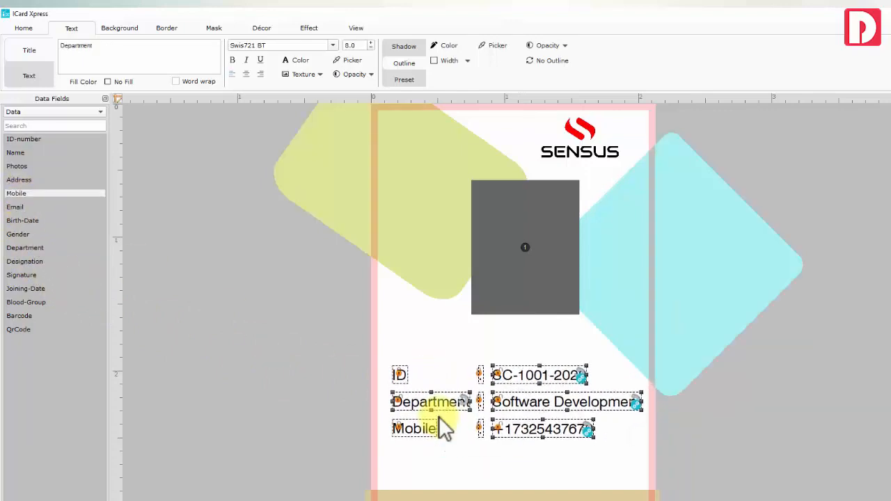
{"action": "left_click", "coordinate": [446, 338]}
Add the employee Name and Designation fields below the photo
{"action": "left_click_drag", "start_coordinate": [16, 152], "coordinate": [488, 347]}
{"action": "left_click", "coordinate": [515, 360]}
{"action": "left_click", "coordinate": [28, 261]}
{"action": "left_click", "coordinate": [497, 331]}
{"action": "left_click", "coordinate": [420, 333]}
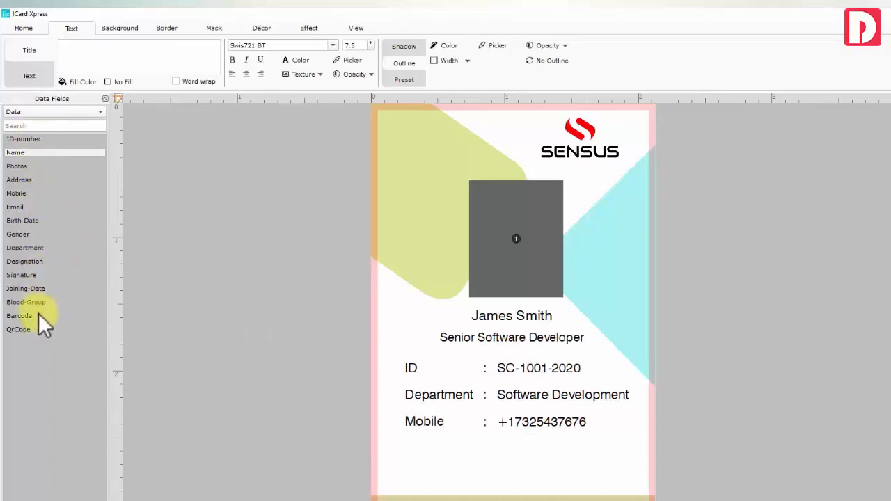
{"action": "left_click_drag", "start_coordinate": [392, 357], "coordinate": [419, 423]}
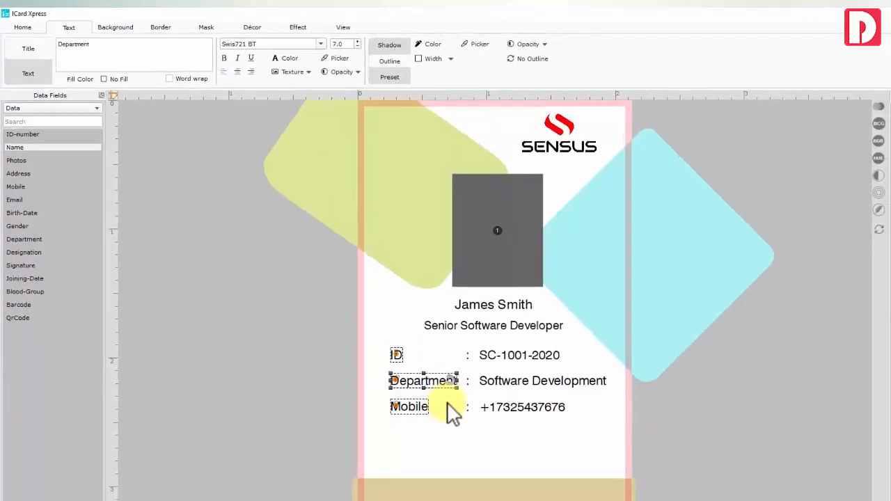
Add a barcode field below the Mobile row and a QR code field beside it
{"action": "left_click", "coordinate": [471, 429]}
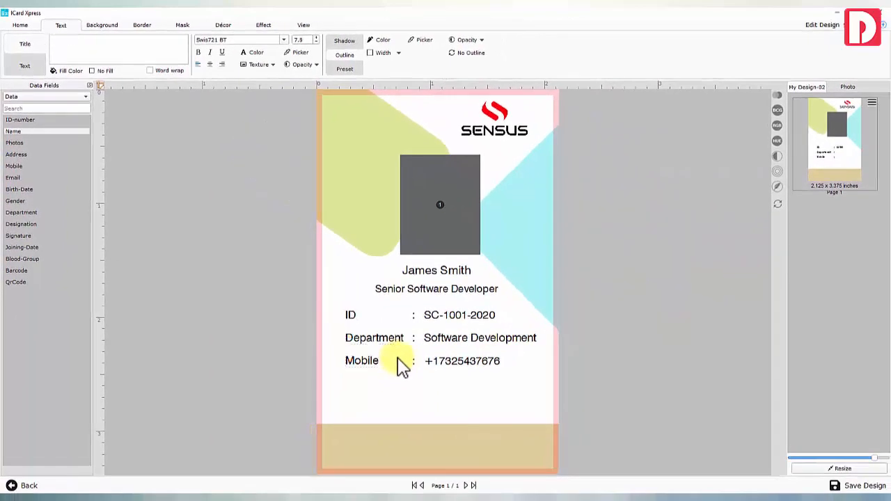
{"action": "left_click", "coordinate": [19, 270]}
{"action": "left_click_drag", "start_coordinate": [403, 277], "coordinate": [402, 399]}
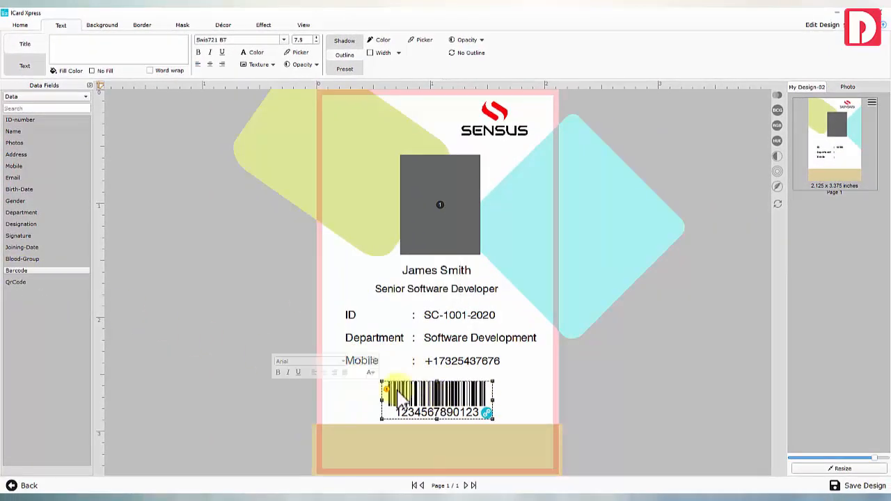
{"action": "left_click", "coordinate": [14, 143]}
{"action": "left_click", "coordinate": [21, 282]}
{"action": "left_click_drag", "start_coordinate": [428, 225], "coordinate": [362, 413]}
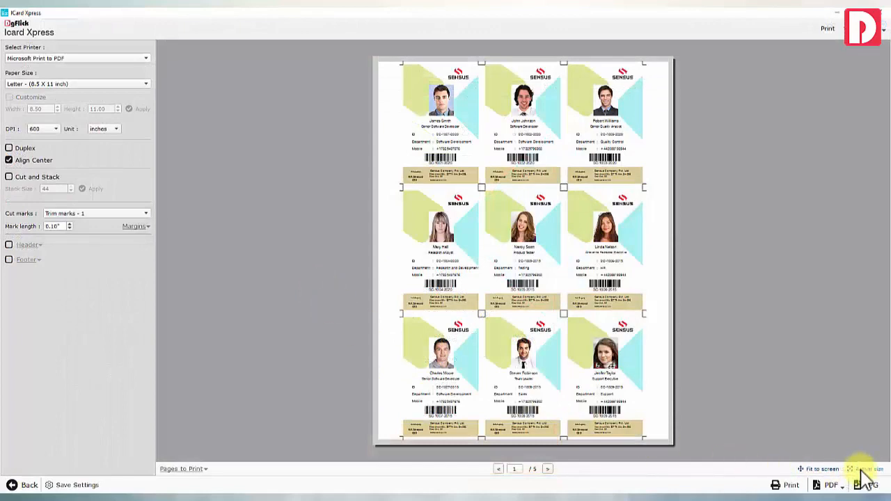
Check the print preview at actual size, then save the card design with nothing selected
{"action": "left_click", "coordinate": [866, 470]}
{"action": "scroll", "coordinate": [542, 226], "scroll_direction": "up", "scroll_amount": 2}
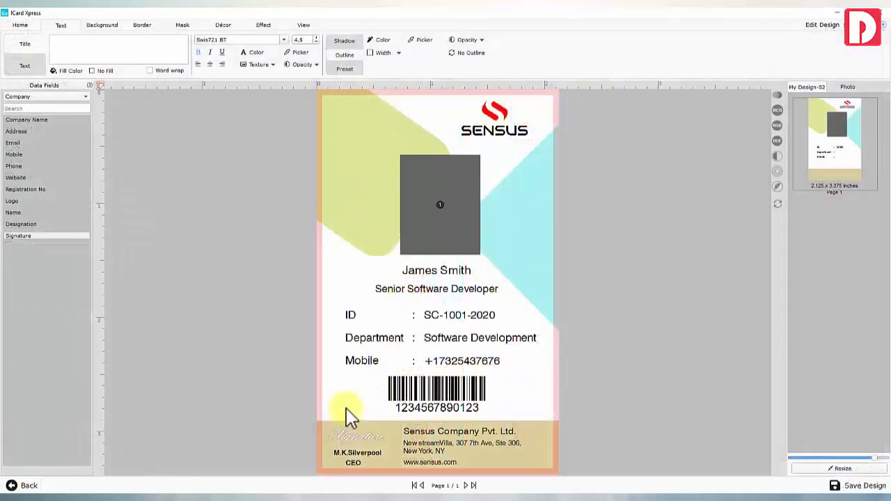
{"action": "key", "text": "ctrl+a"}
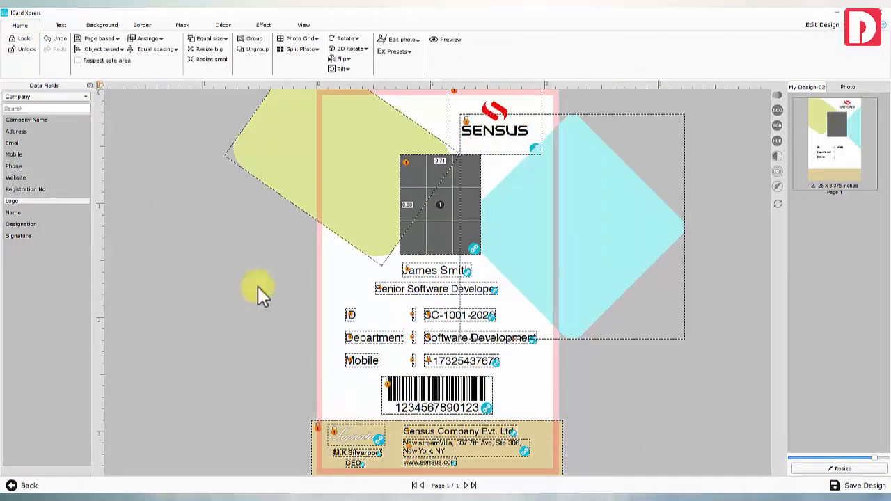
{"action": "left_click", "coordinate": [344, 371]}
{"action": "left_click", "coordinate": [844, 486]}
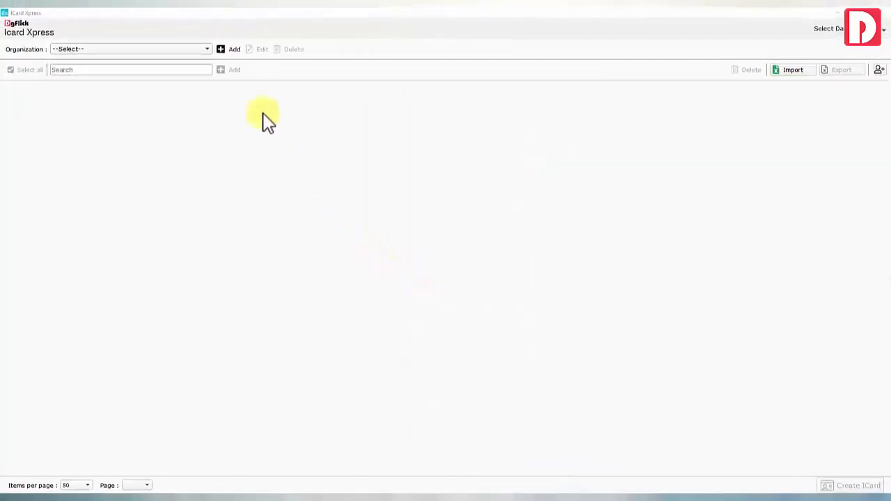
Add a new organization, renaming the Type and Category captions to Designation and Department
{"action": "left_click", "coordinate": [221, 50]}
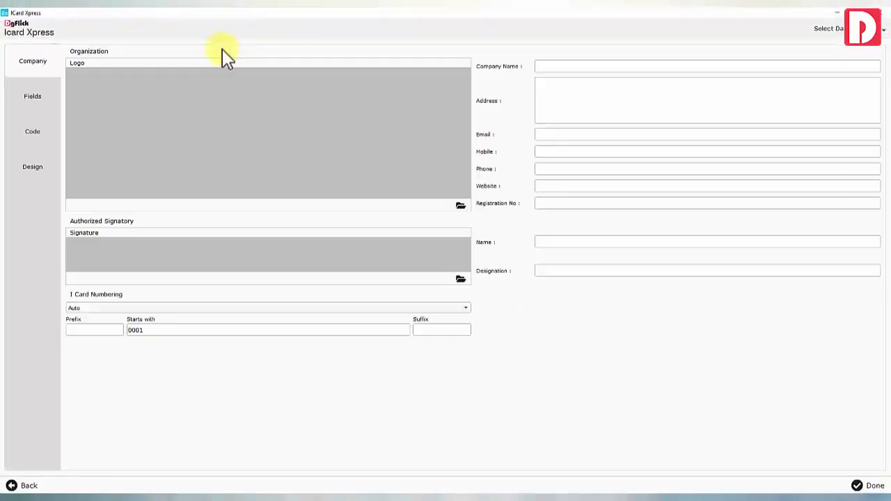
{"action": "left_click", "coordinate": [33, 97]}
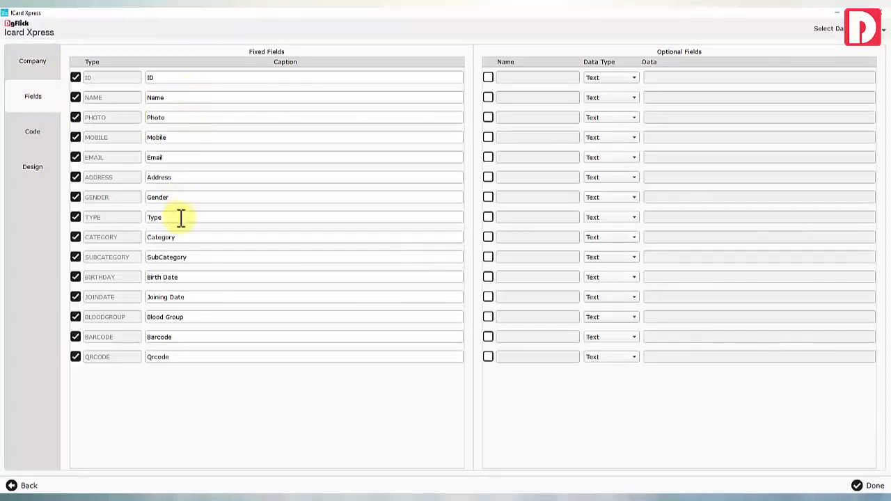
{"action": "double_click", "coordinate": [151, 217]}
{"action": "double_click", "coordinate": [180, 237]}
{"action": "type", "text": "Department"}
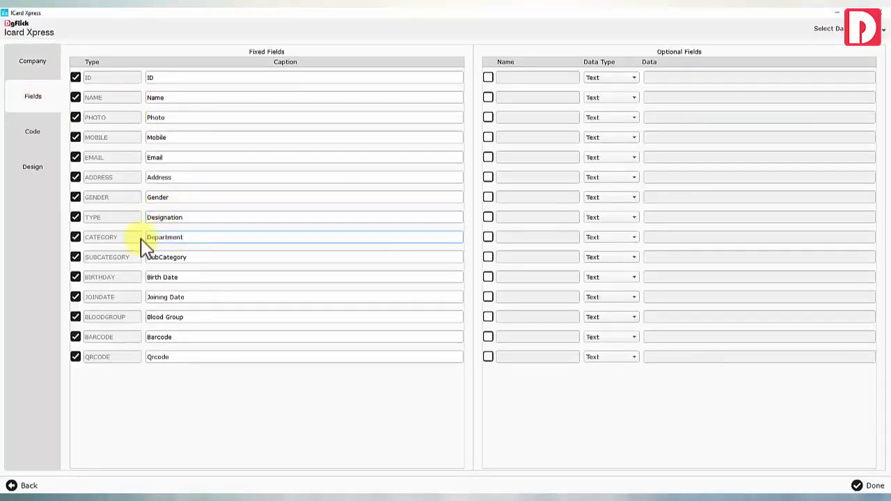
{"action": "left_click", "coordinate": [870, 486]}
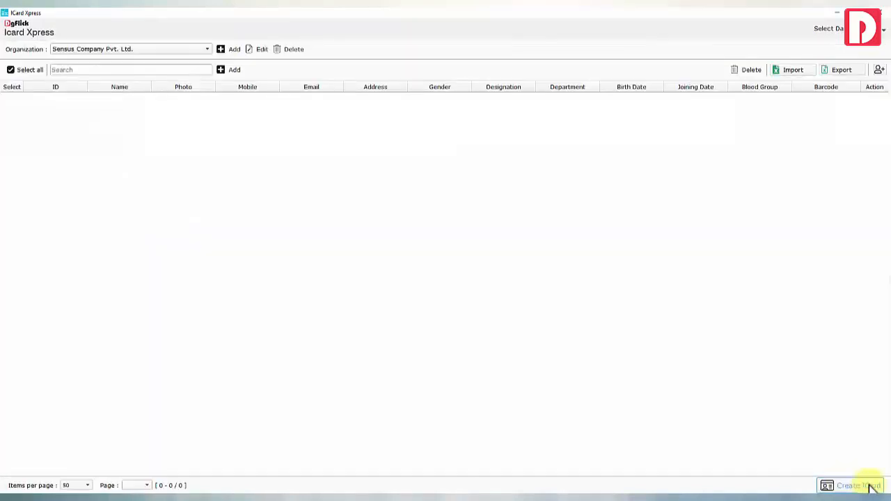
{"action": "left_click", "coordinate": [232, 71]}
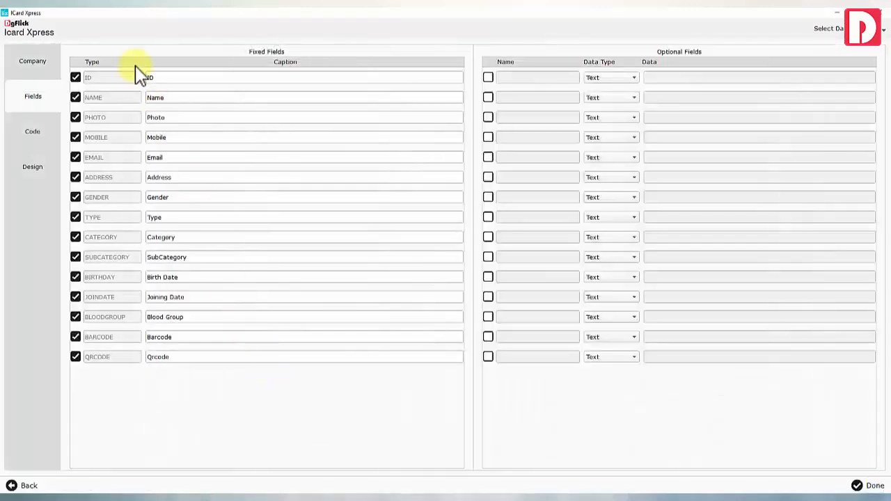
{"action": "left_click", "coordinate": [869, 486]}
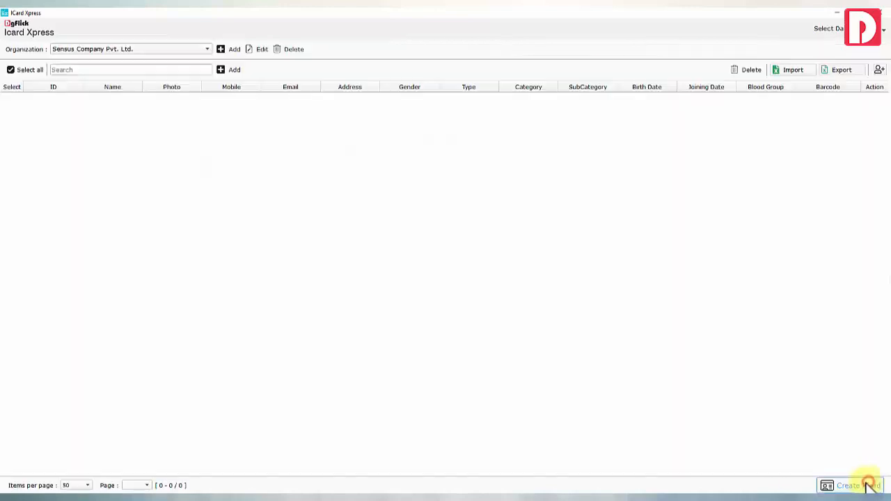
Import the Employees Data Sheet-2020-21 spreadsheet and reopen the organization's field captions
{"action": "left_click", "coordinate": [794, 70]}
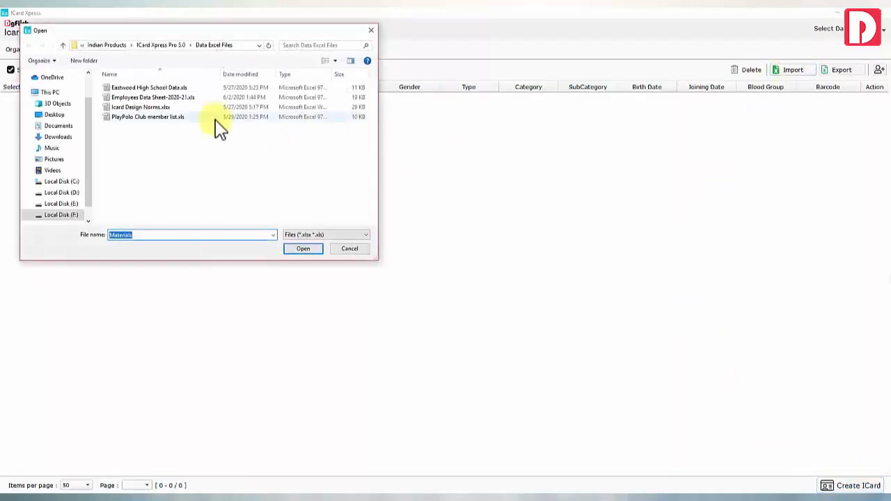
{"action": "double_click", "coordinate": [153, 98]}
{"action": "left_click", "coordinate": [485, 262]}
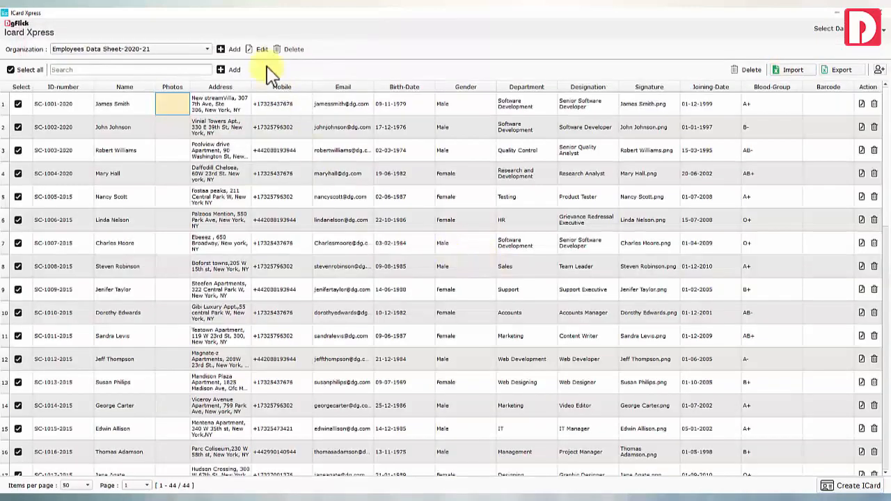
{"action": "left_click", "coordinate": [260, 49]}
{"action": "left_click", "coordinate": [32, 98]}
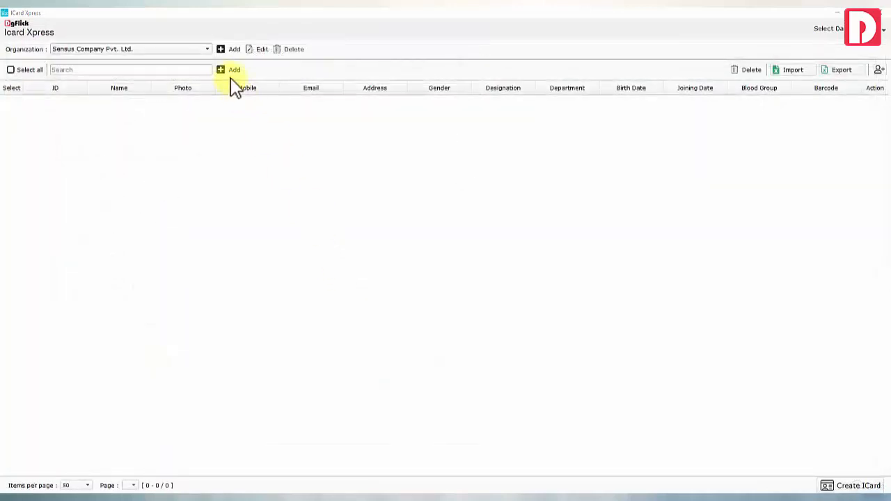
Enter the new employee's name, mobile, e-mail and address, keep Male gender, and browse for a photo
{"action": "left_click", "coordinate": [227, 70]}
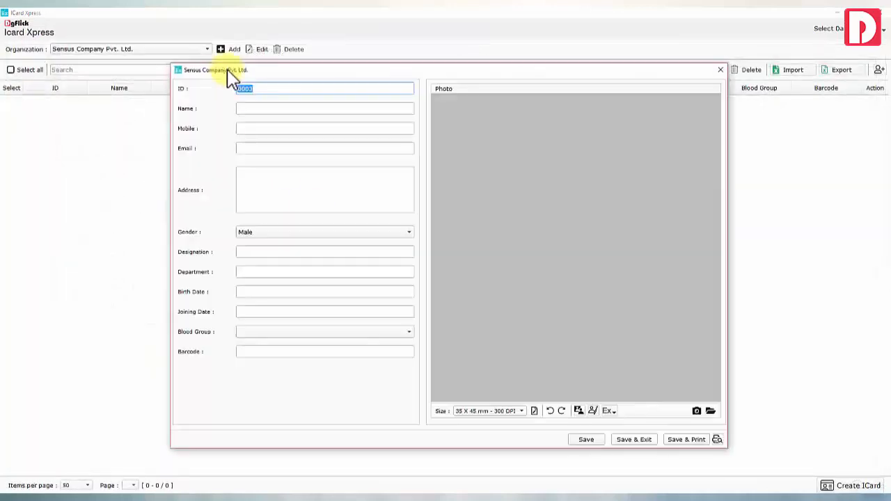
{"action": "left_click", "coordinate": [268, 109]}
{"action": "left_click", "coordinate": [261, 129]}
{"action": "left_click", "coordinate": [263, 148]}
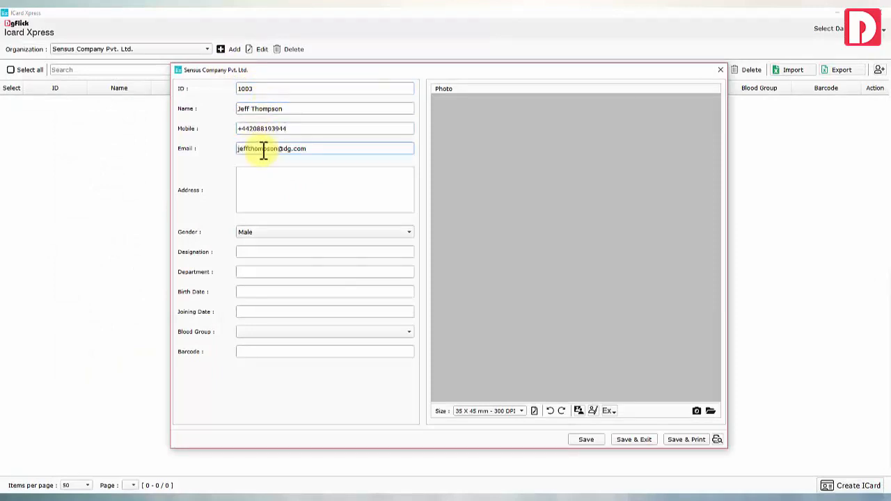
{"action": "left_click", "coordinate": [271, 190]}
{"action": "left_click", "coordinate": [271, 232]}
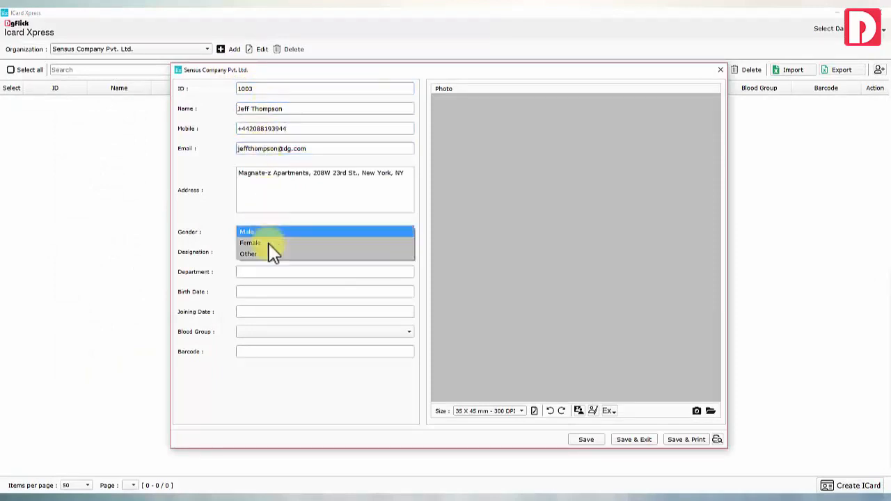
{"action": "left_click", "coordinate": [273, 237]}
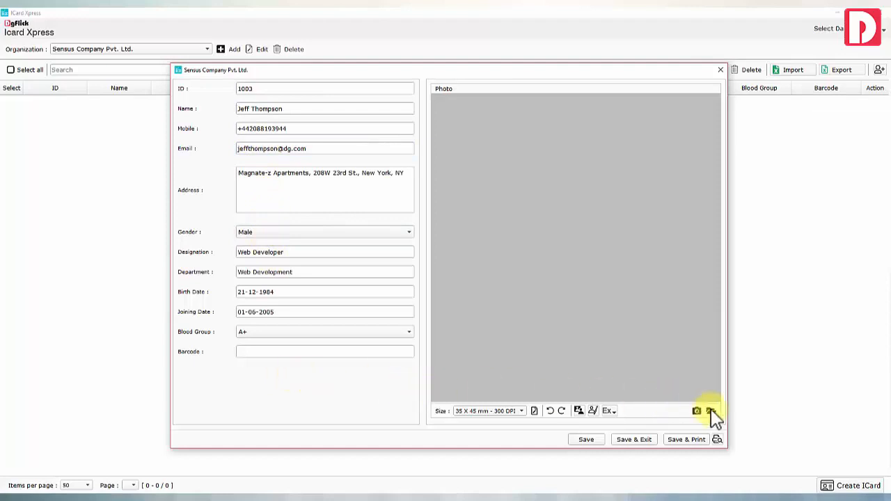
{"action": "left_click", "coordinate": [710, 411]}
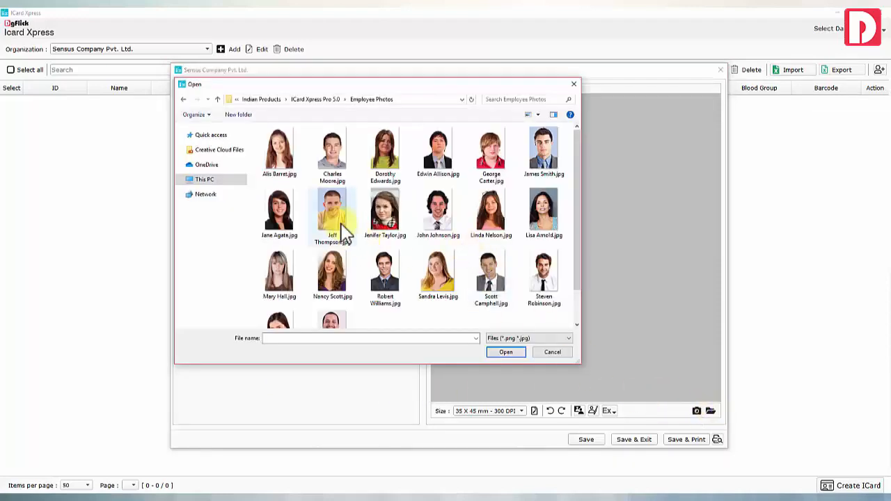
Load the employee's photo file into the record, opening and closing the camera window
{"action": "left_click", "coordinate": [336, 222]}
{"action": "double_click", "coordinate": [335, 221]}
{"action": "left_click", "coordinate": [696, 412]}
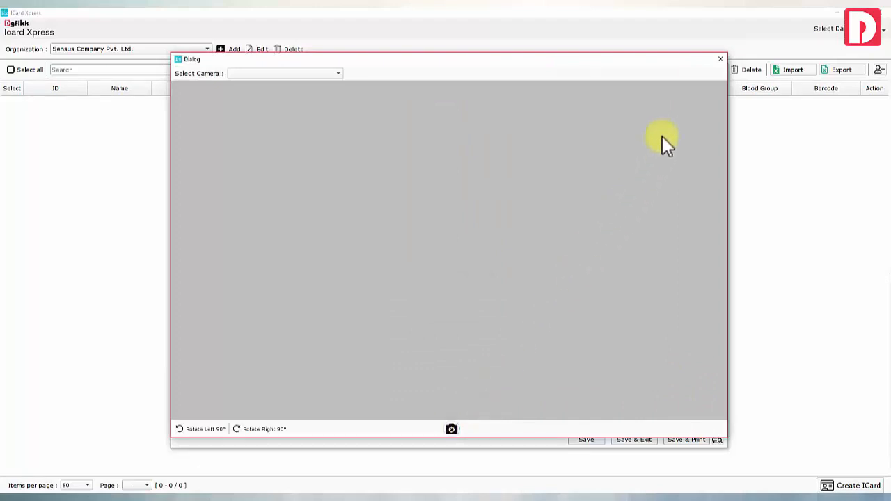
{"action": "left_click", "coordinate": [721, 61]}
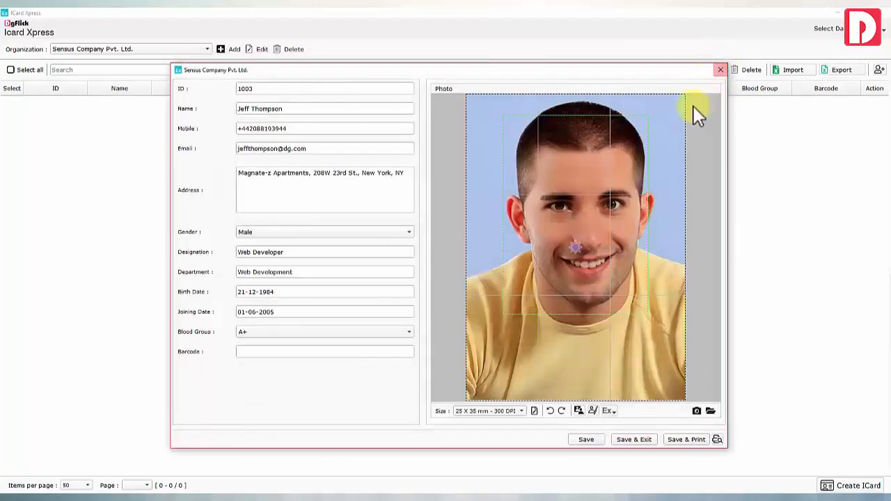
Zoom in, move the face lower, and apply the 35 X 45 mm - 300 DPI photo size
{"action": "scroll", "coordinate": [581, 245], "scroll_direction": "up", "scroll_amount": 2}
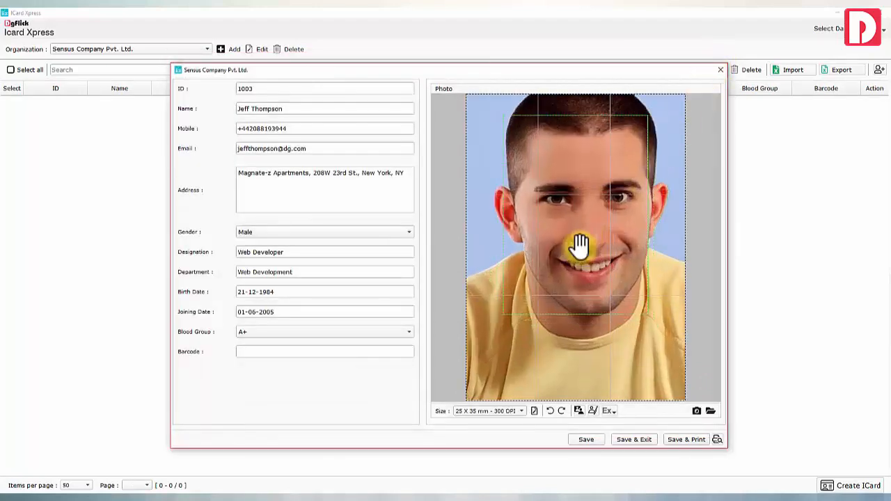
{"action": "left_click_drag", "start_coordinate": [565, 243], "coordinate": [552, 270]}
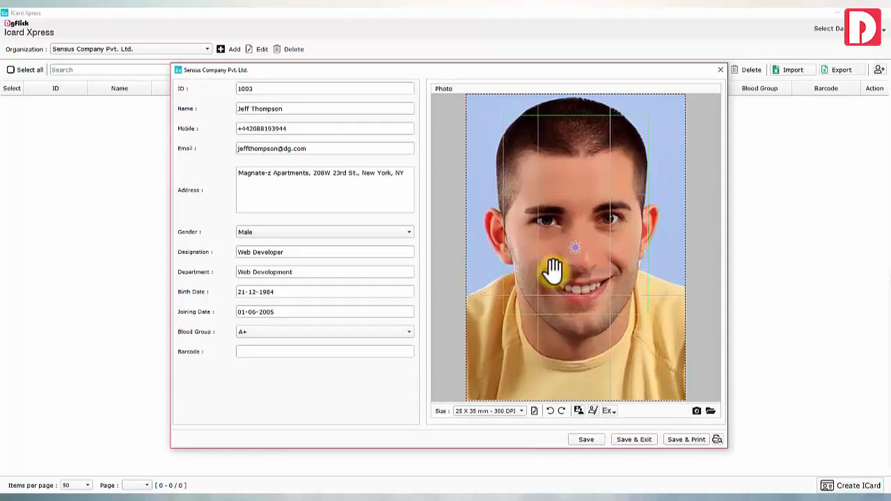
{"action": "left_click", "coordinate": [534, 410]}
{"action": "left_click", "coordinate": [455, 234]}
{"action": "left_click", "coordinate": [459, 284]}
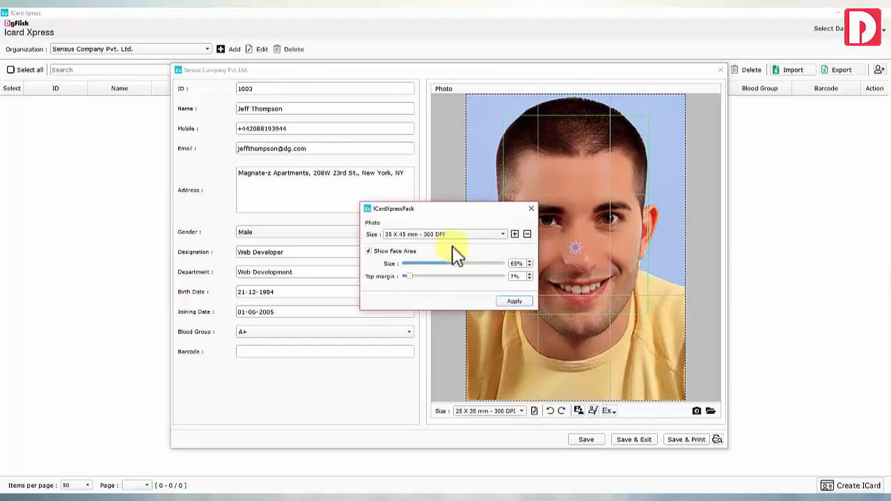
{"action": "left_click", "coordinate": [515, 234]}
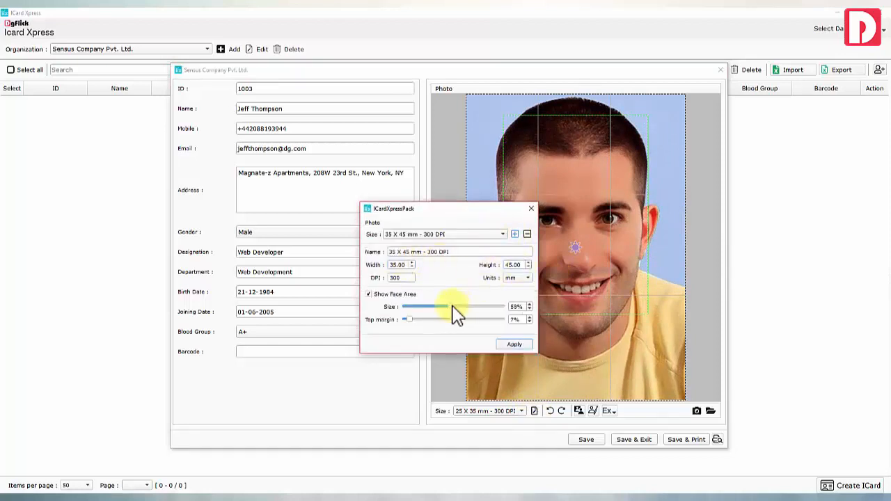
{"action": "left_click", "coordinate": [514, 344]}
Reposition the photo inside the new frame and open it in Edit Xpress
{"action": "mouse_move", "coordinate": [573, 243]}
{"action": "left_mouse_down"}
{"action": "mouse_move", "coordinate": [564, 278]}
{"action": "mouse_move", "coordinate": [577, 259]}
{"action": "mouse_move", "coordinate": [561, 239]}
{"action": "left_mouse_up"}
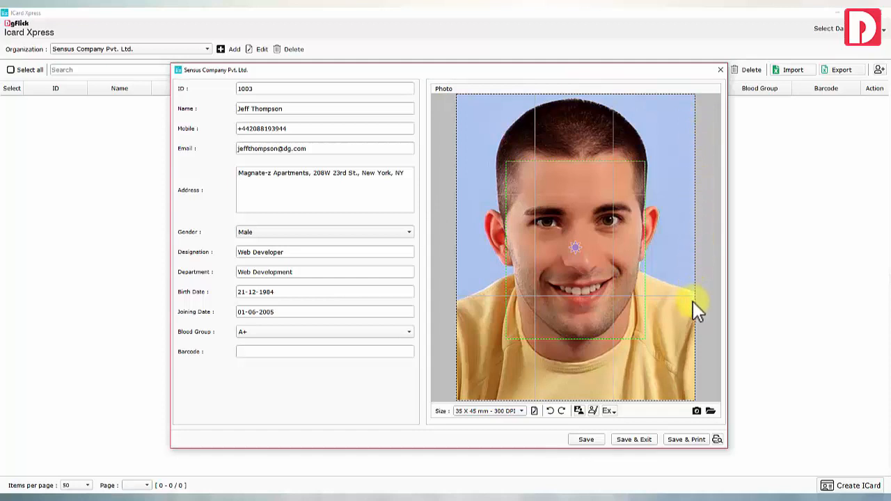
{"action": "left_click", "coordinate": [609, 411]}
{"action": "left_click", "coordinate": [622, 280]}
{"action": "left_click", "coordinate": [593, 410]}
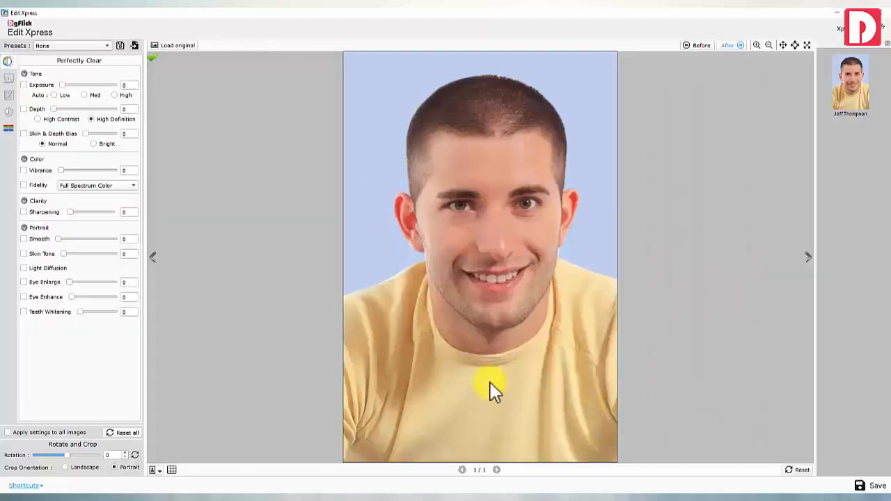
Look through the Levels, Curves, brightness/contrast/gamma and RGB colour correction panels
{"action": "left_click", "coordinate": [9, 78]}
{"action": "left_click", "coordinate": [8, 95]}
{"action": "left_click", "coordinate": [8, 111]}
{"action": "left_click", "coordinate": [8, 129]}
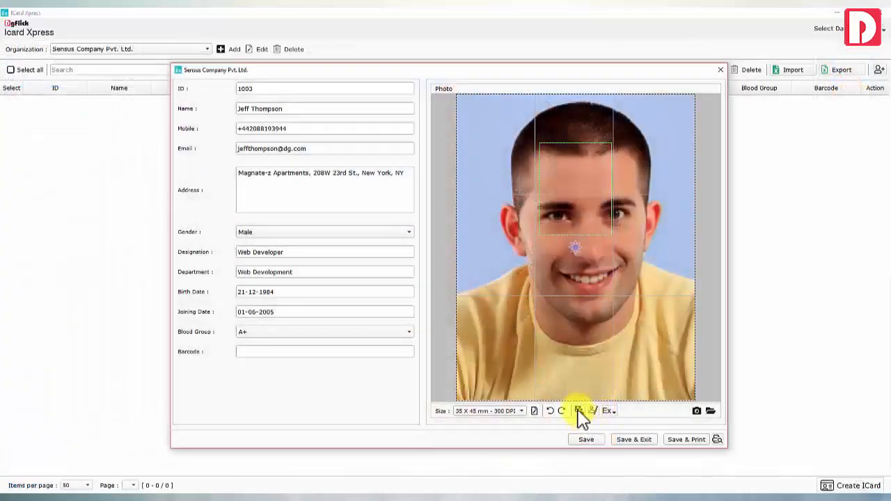
Replace the sampled blue background with light blue using tolerance 86 and feather 4
{"action": "left_click", "coordinate": [581, 412]}
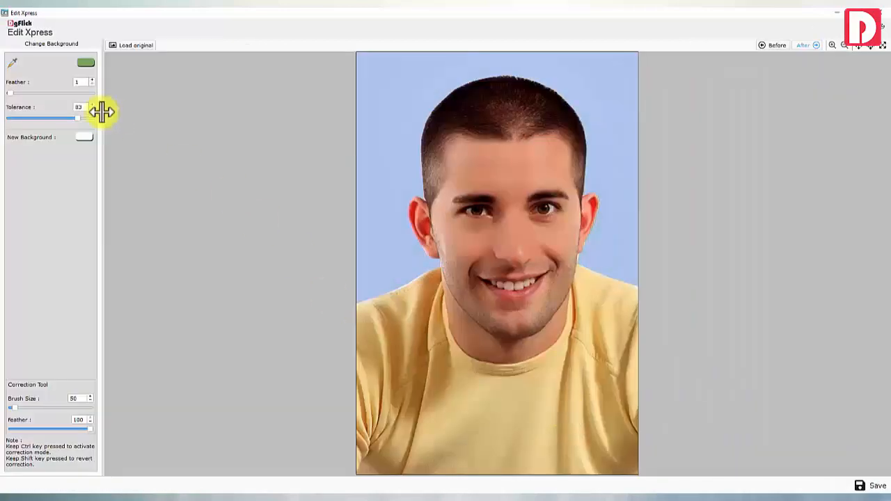
{"action": "left_click", "coordinate": [362, 166]}
{"action": "left_click_drag", "start_coordinate": [76, 119], "coordinate": [81, 119]}
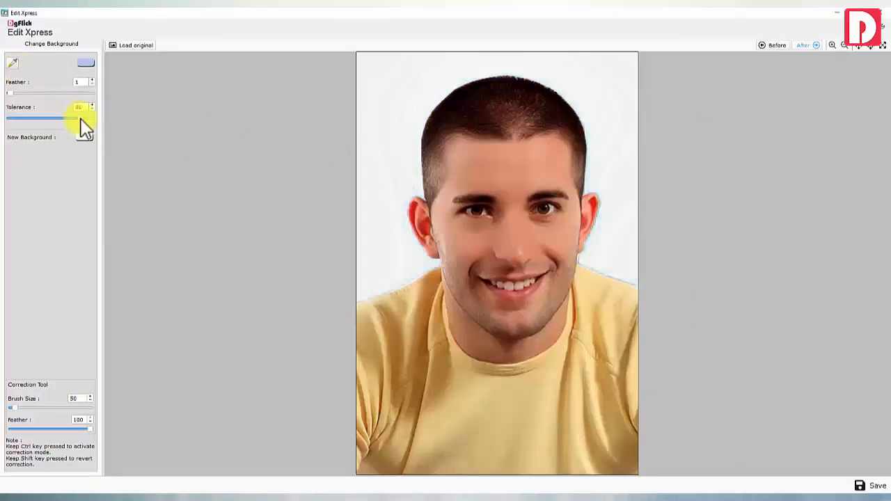
{"action": "left_click_drag", "start_coordinate": [10, 94], "coordinate": [13, 93]}
{"action": "left_click", "coordinate": [86, 138]}
{"action": "triple_click", "coordinate": [488, 323]}
{"action": "key", "text": "ctrl+v"}
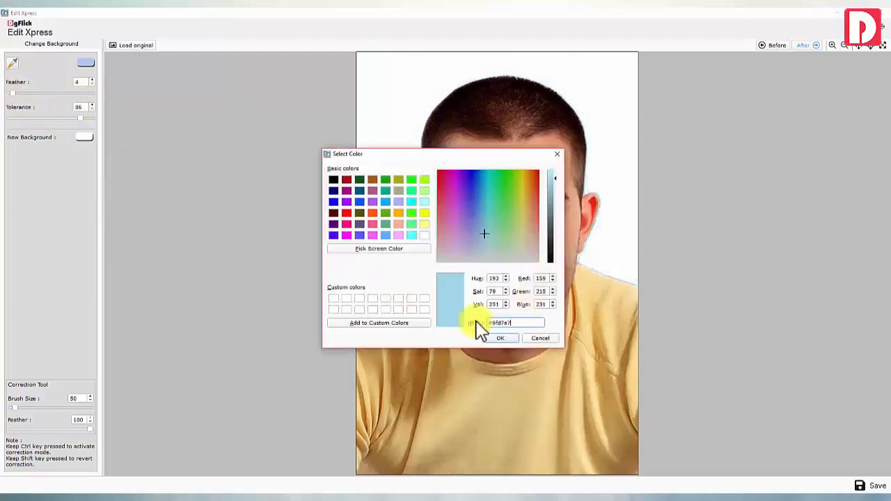
{"action": "left_click", "coordinate": [500, 338]}
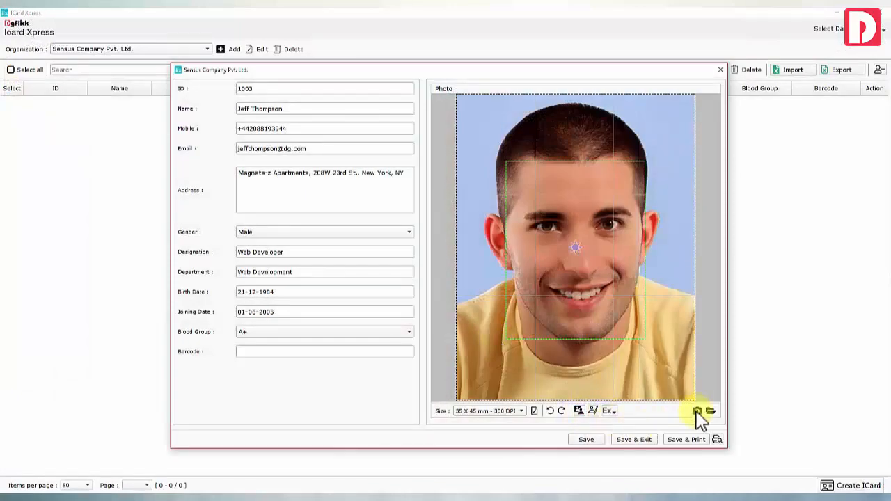
Back in the employee form, check the camera window and enhancement presets without changes
{"action": "left_click", "coordinate": [696, 410]}
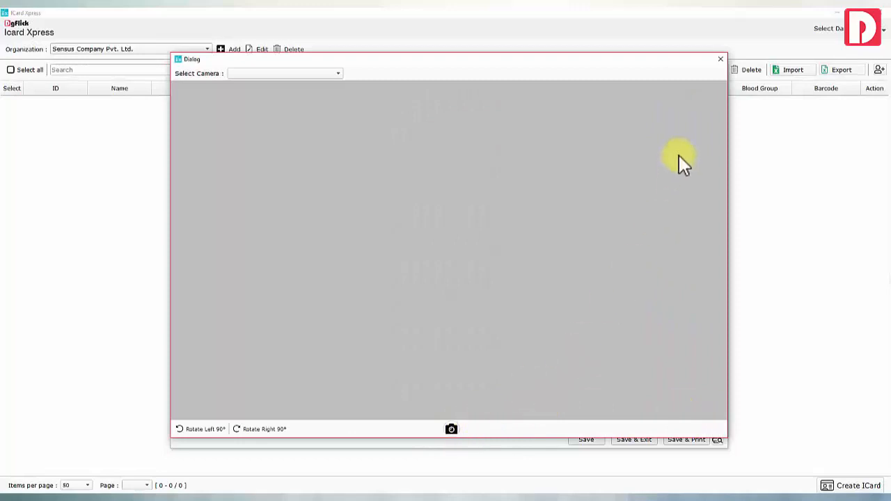
{"action": "left_click", "coordinate": [720, 59]}
{"action": "left_click", "coordinate": [610, 412]}
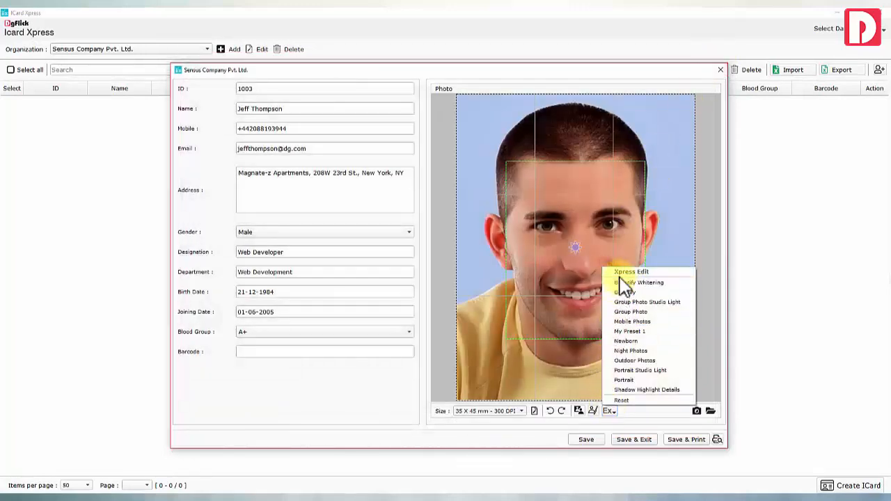
{"action": "left_click", "coordinate": [610, 411]}
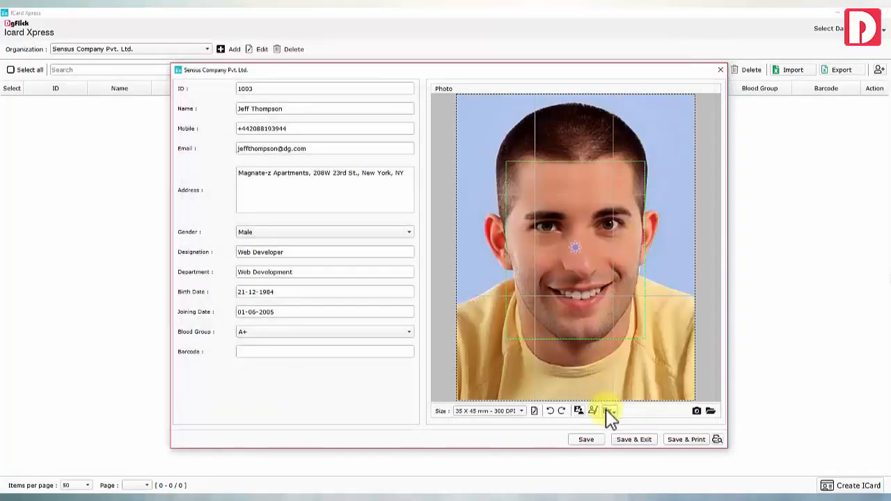
Save the employee record and choose Flatten for PDF export in the ID card print preview
{"action": "left_click", "coordinate": [587, 439]}
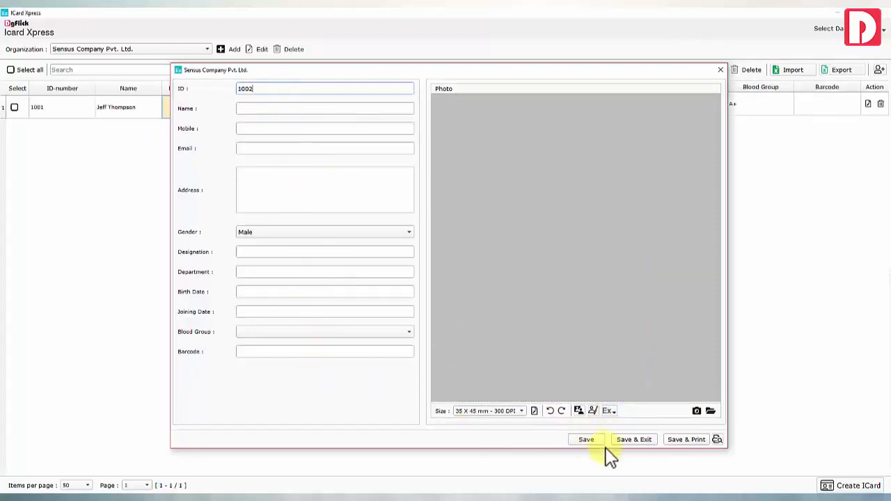
{"action": "left_click", "coordinate": [630, 442]}
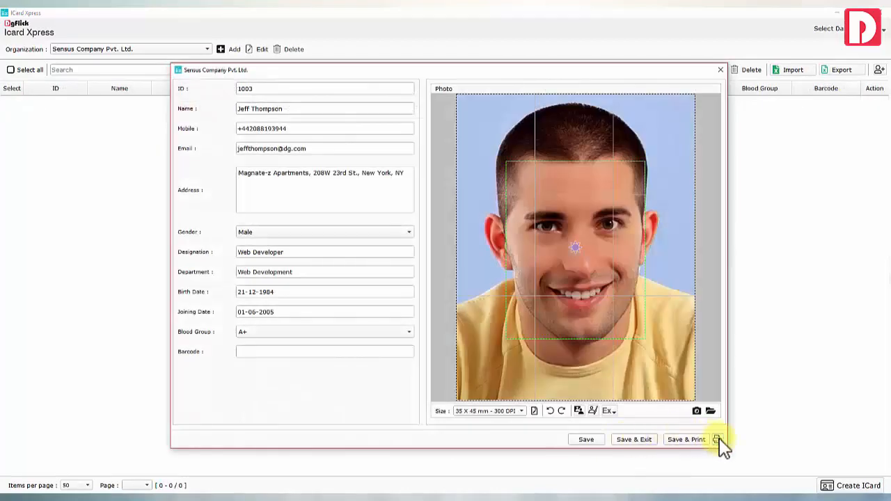
{"action": "left_click", "coordinate": [717, 439]}
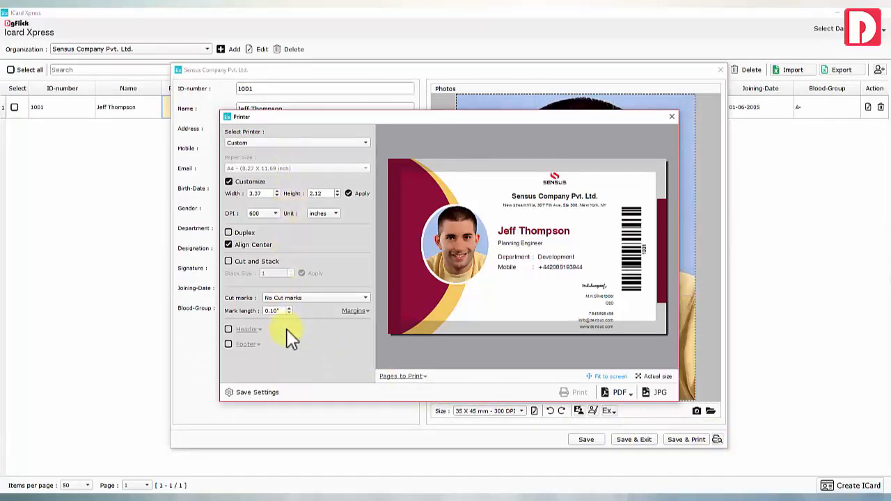
{"action": "left_click", "coordinate": [628, 394]}
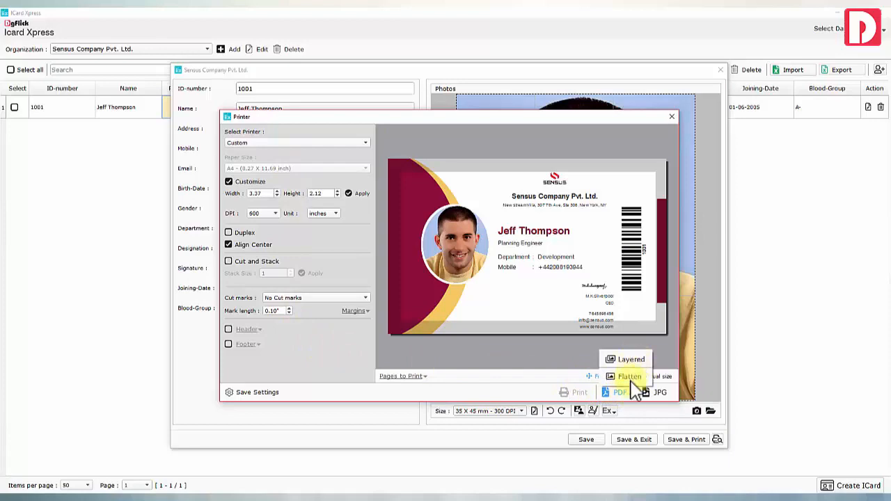
{"action": "left_click", "coordinate": [629, 395]}
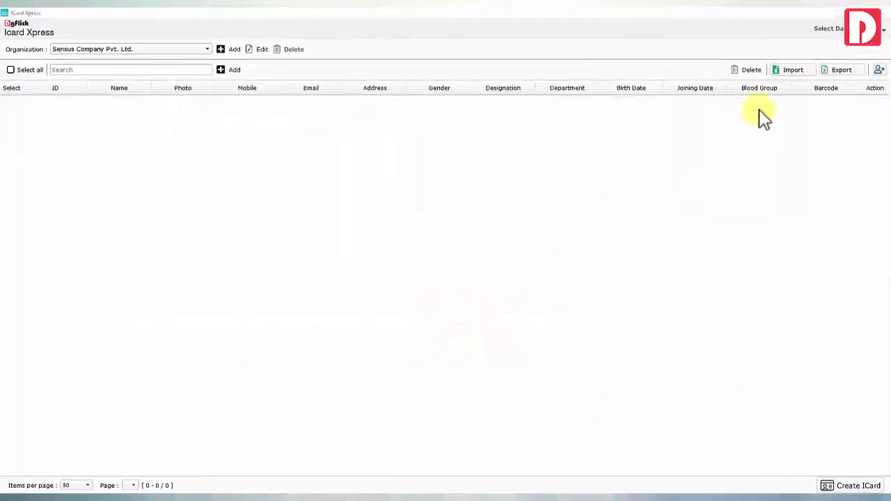
Export the employee list to a folder and open the exported spreadsheet
{"action": "left_click", "coordinate": [794, 55]}
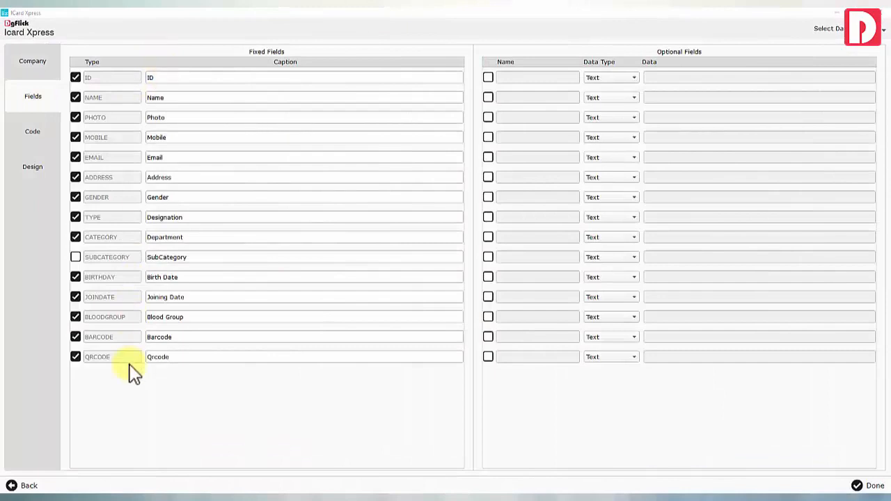
{"action": "left_click", "coordinate": [868, 485]}
{"action": "left_click", "coordinate": [839, 70]}
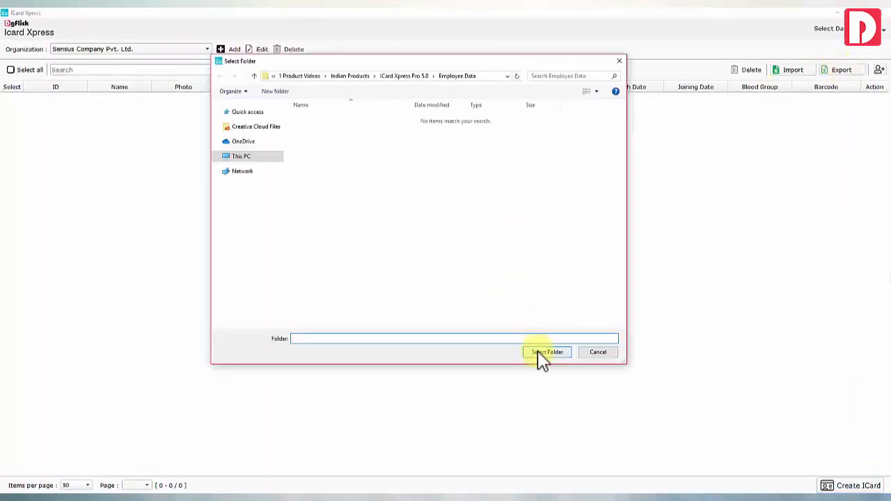
{"action": "left_click", "coordinate": [548, 352]}
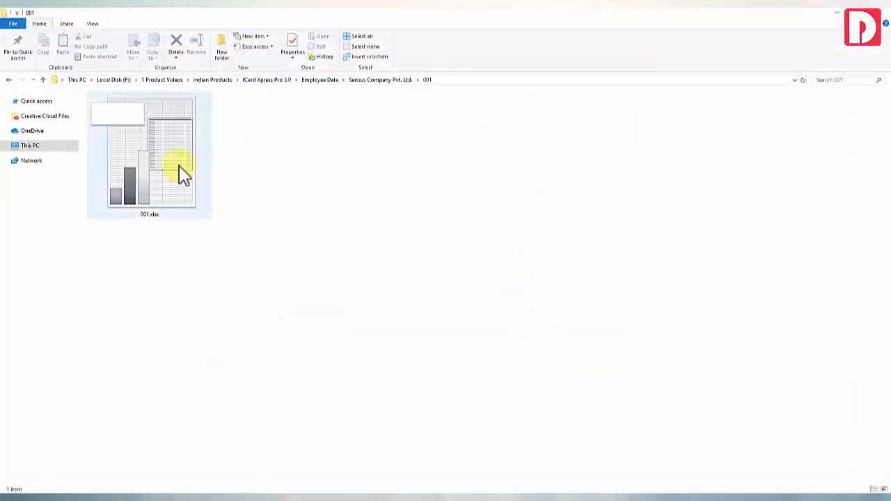
{"action": "double_click", "coordinate": [179, 173]}
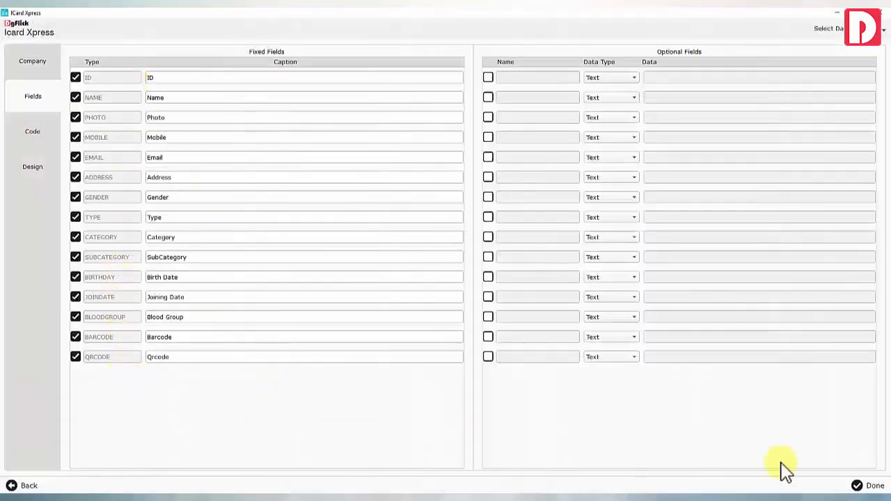
Import the Employees Data Sheet file and acknowledge the success message
{"action": "left_click", "coordinate": [863, 486]}
{"action": "left_click", "coordinate": [779, 71]}
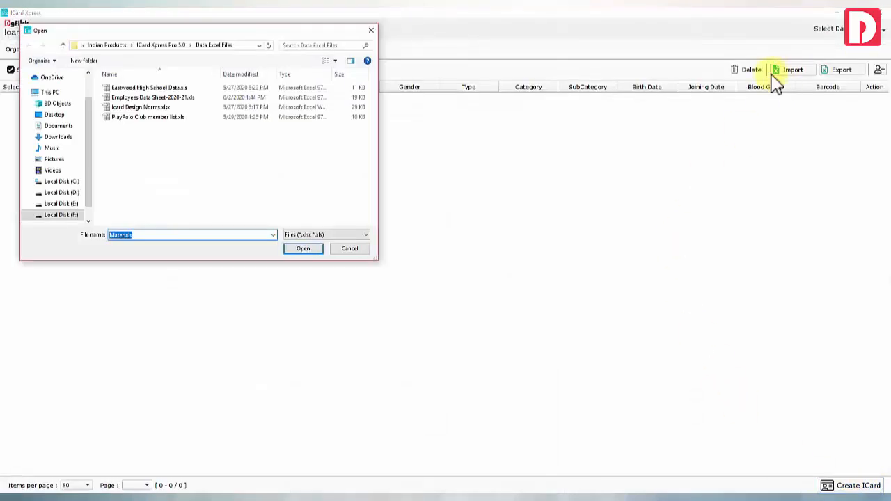
{"action": "double_click", "coordinate": [153, 98]}
{"action": "left_click", "coordinate": [486, 264]}
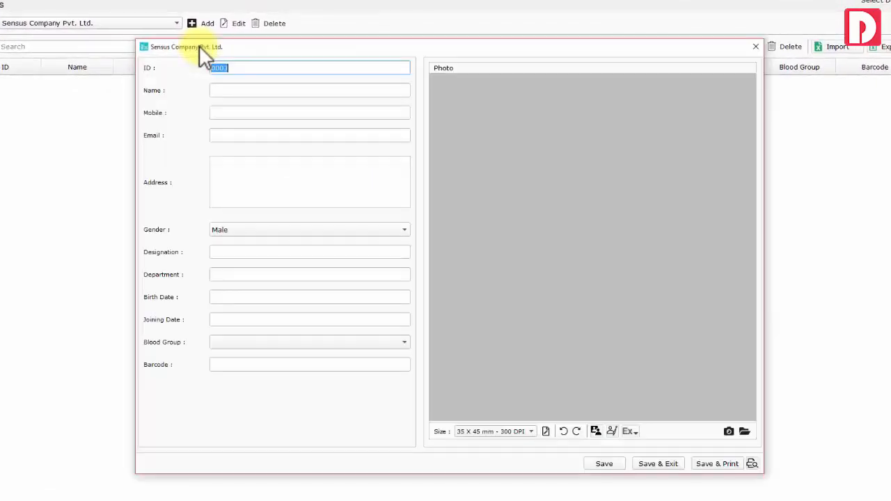
Add a new employee, entering their full name and postal address, with Male gender
{"action": "left_click", "coordinate": [248, 69]}
{"action": "left_click", "coordinate": [243, 89]}
{"action": "left_click", "coordinate": [241, 113]}
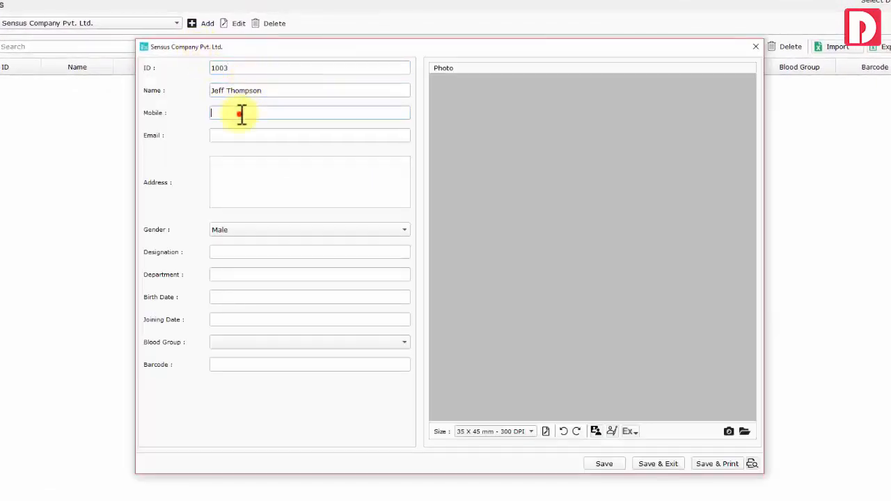
{"action": "left_click", "coordinate": [247, 185]}
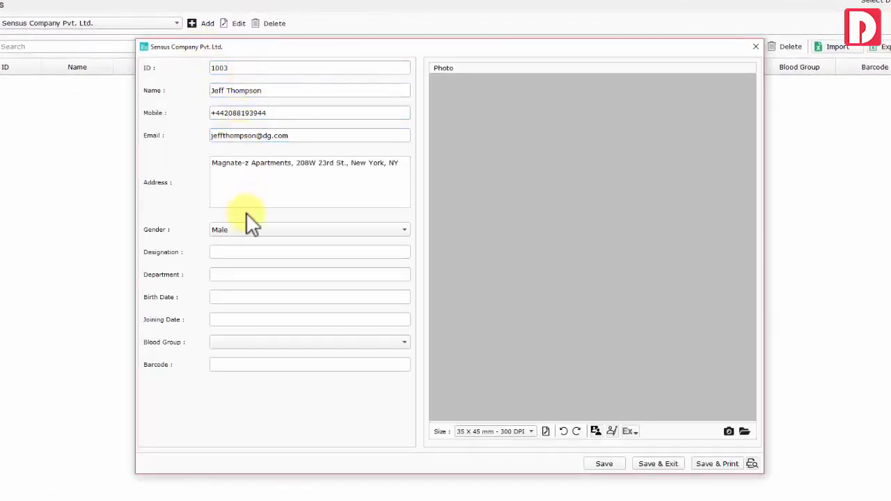
{"action": "left_click", "coordinate": [248, 230]}
{"action": "left_click", "coordinate": [247, 230]}
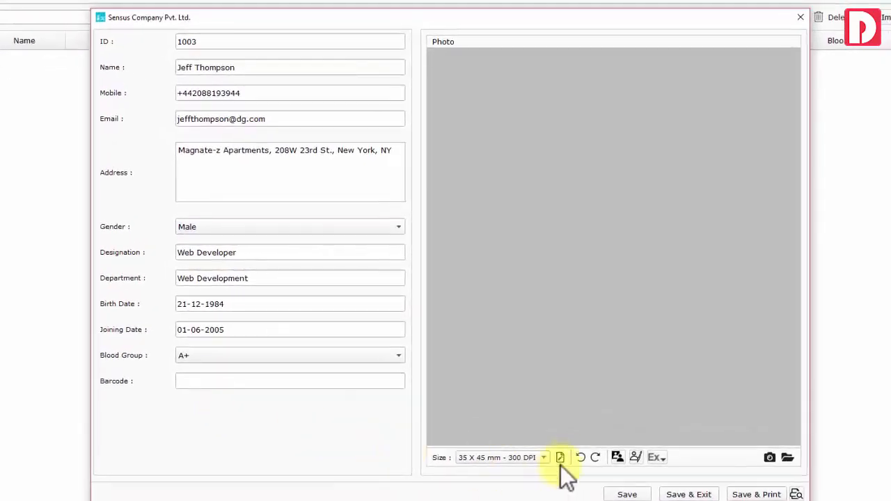
Set the photo size to 35 X 45 mm - 300 DPI with 65% face area, then save
{"action": "left_click", "coordinate": [548, 435]}
{"action": "left_click", "coordinate": [524, 232]}
{"action": "left_click", "coordinate": [459, 179]}
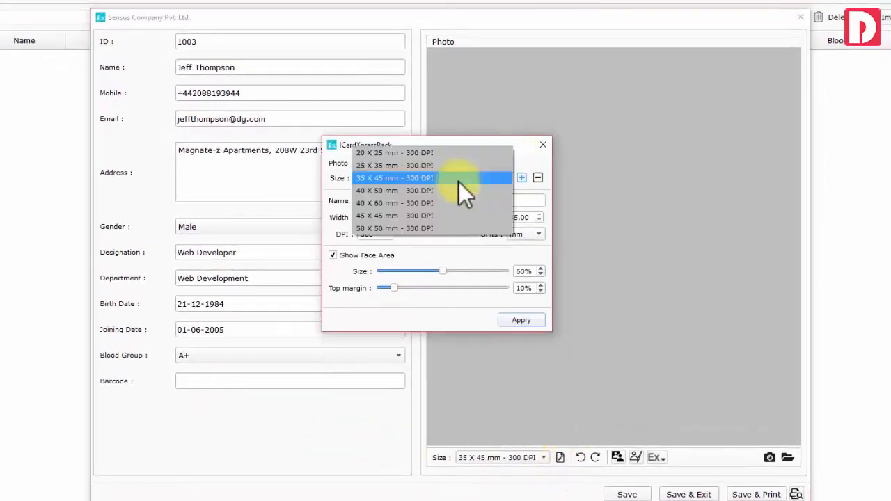
{"action": "left_click", "coordinate": [459, 176]}
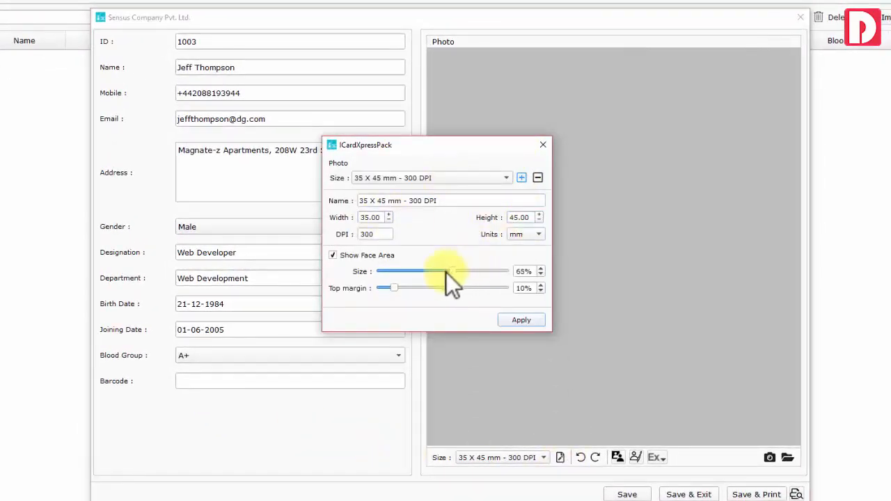
{"action": "left_click", "coordinate": [522, 319]}
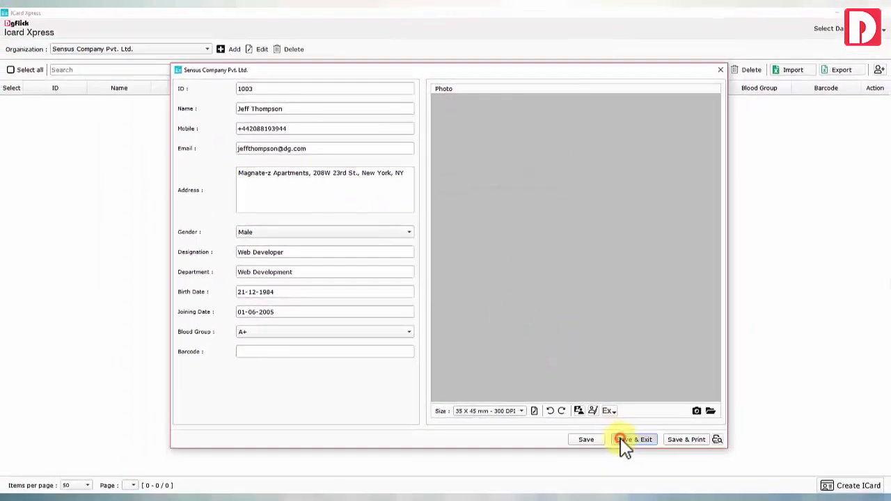
{"action": "left_click", "coordinate": [622, 440]}
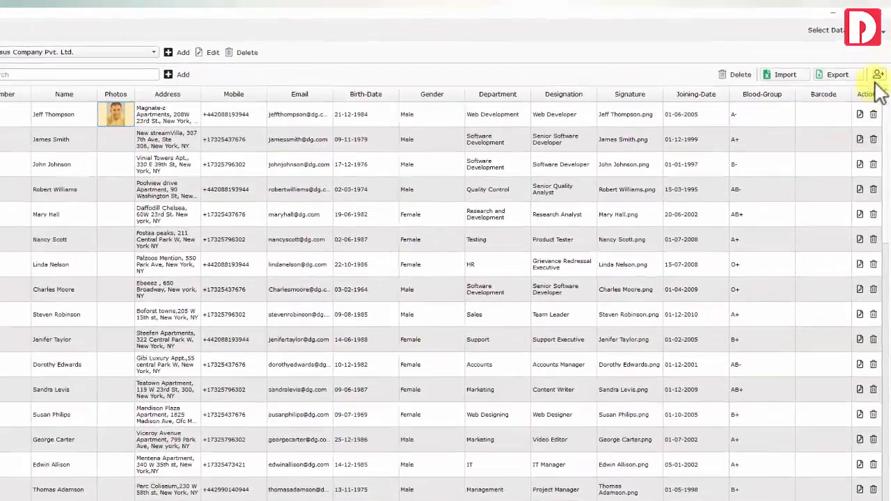
Show the Employee Photos panel, select the new employee's photo and open it in Edit Xpress
{"action": "left_click", "coordinate": [879, 75]}
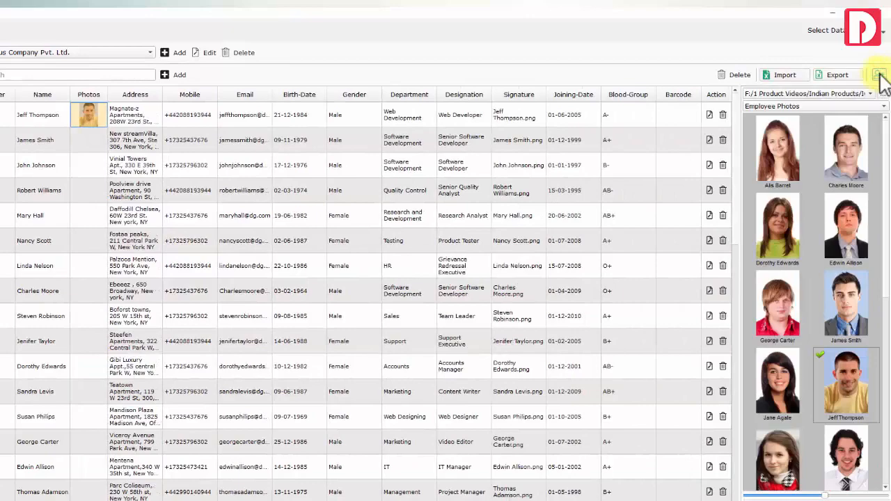
{"action": "scroll", "coordinate": [814, 237], "scroll_direction": "down", "scroll_amount": 5}
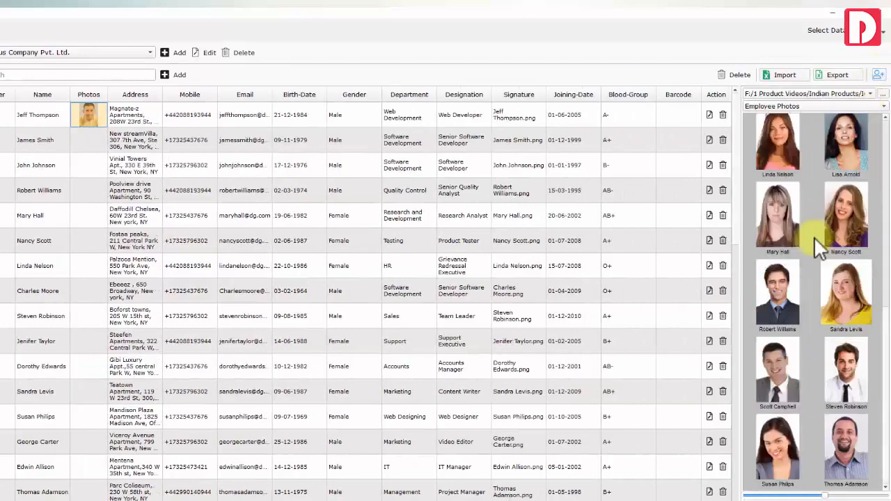
{"action": "scroll", "coordinate": [813, 237], "scroll_direction": "up", "scroll_amount": 5}
{"action": "left_click", "coordinate": [835, 157]}
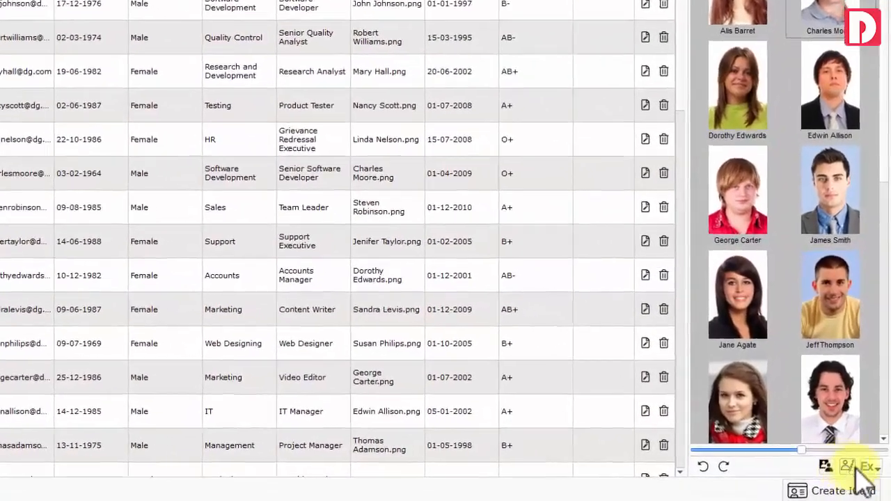
{"action": "left_click", "coordinate": [871, 471]}
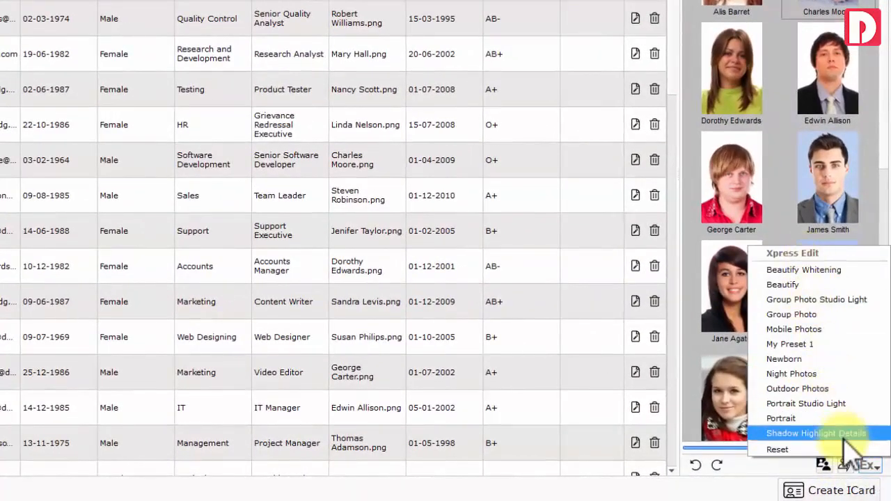
{"action": "left_click", "coordinate": [874, 472]}
{"action": "left_click", "coordinate": [836, 278]}
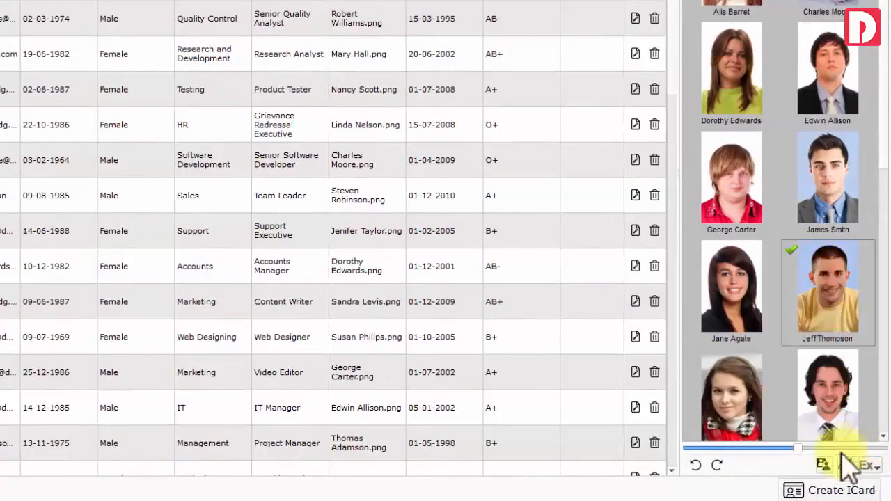
{"action": "left_click", "coordinate": [864, 466]}
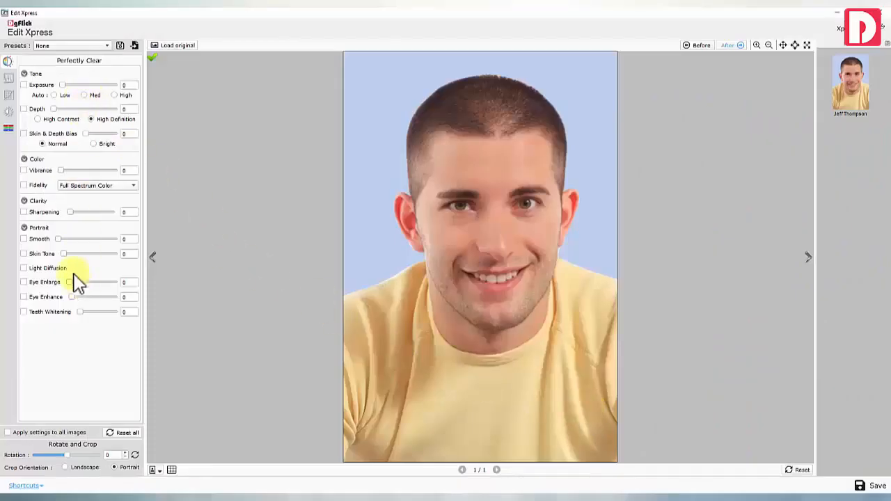
View the Levels, Curves, brightness/contrast/gamma and RGB colour correction panels
{"action": "left_click", "coordinate": [7, 76]}
{"action": "left_click", "coordinate": [8, 95]}
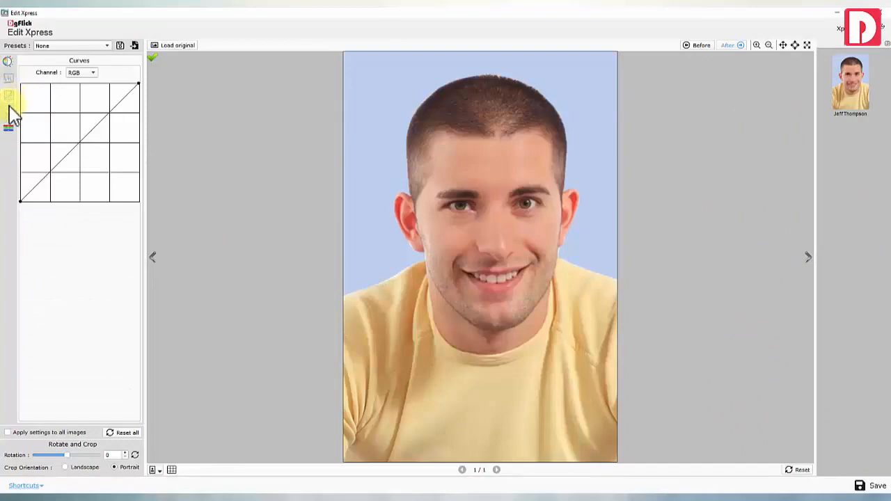
{"action": "left_click", "coordinate": [9, 111]}
{"action": "left_click", "coordinate": [8, 129]}
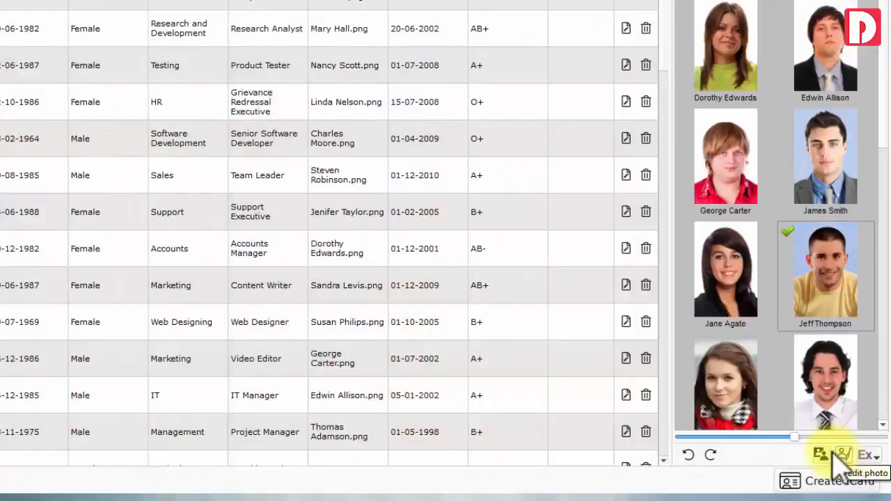
Swap the pale blue backdrop for light blue (tolerance 86, feather 4), then drag the photo into the list
{"action": "left_click", "coordinate": [846, 461]}
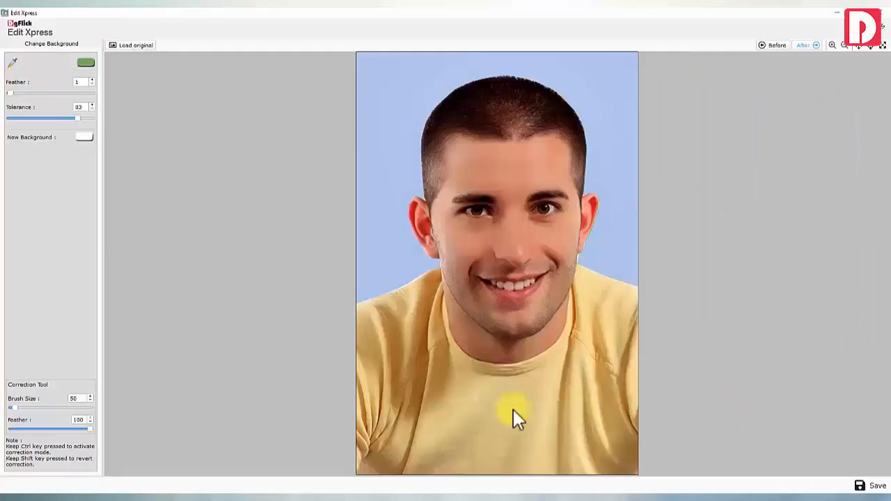
{"action": "left_click", "coordinate": [400, 165]}
{"action": "left_click", "coordinate": [75, 118]}
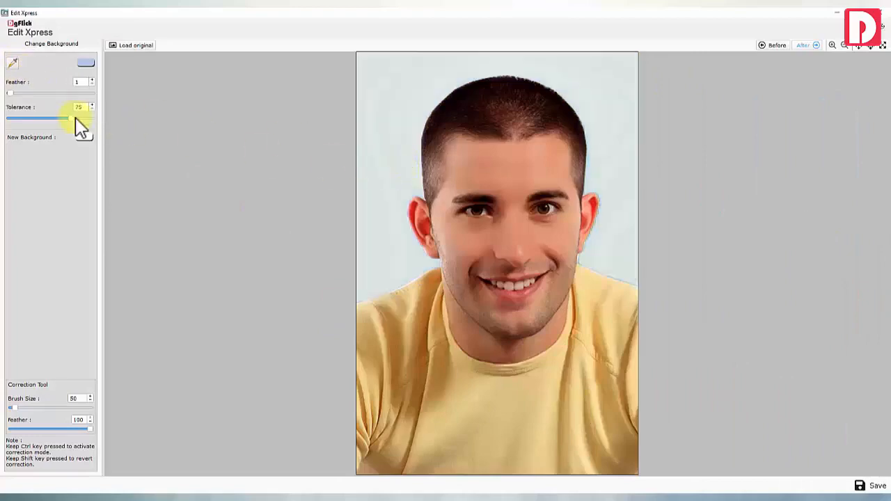
{"action": "left_click_drag", "start_coordinate": [76, 118], "coordinate": [81, 120]}
{"action": "left_click", "coordinate": [75, 93]}
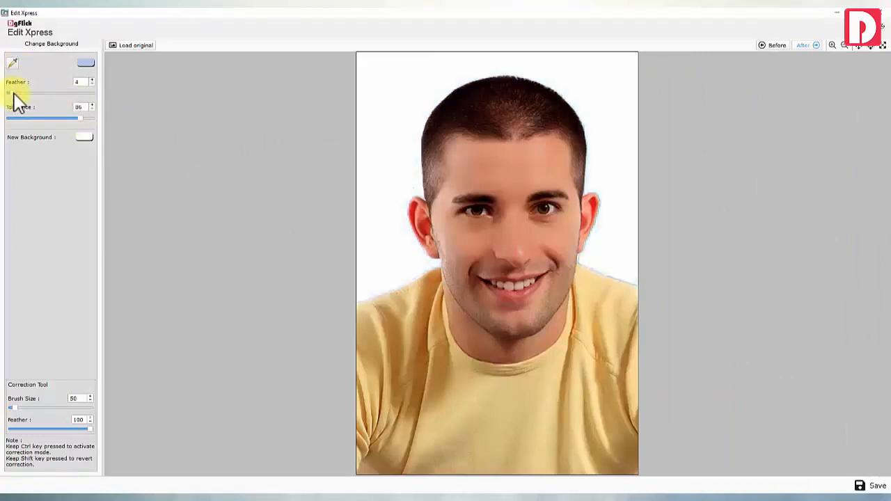
{"action": "left_click", "coordinate": [84, 137]}
{"action": "double_click", "coordinate": [502, 323]}
{"action": "key", "text": "ctrl+v"}
{"action": "left_click", "coordinate": [498, 338]}
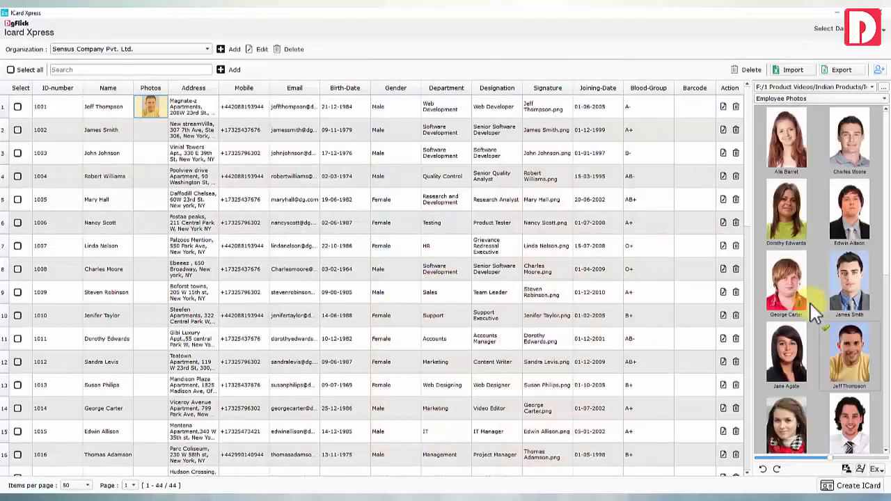
{"action": "left_click_drag", "start_coordinate": [849, 284], "coordinate": [154, 132]}
{"action": "scroll", "coordinate": [788, 344], "scroll_direction": "down", "scroll_amount": 3}
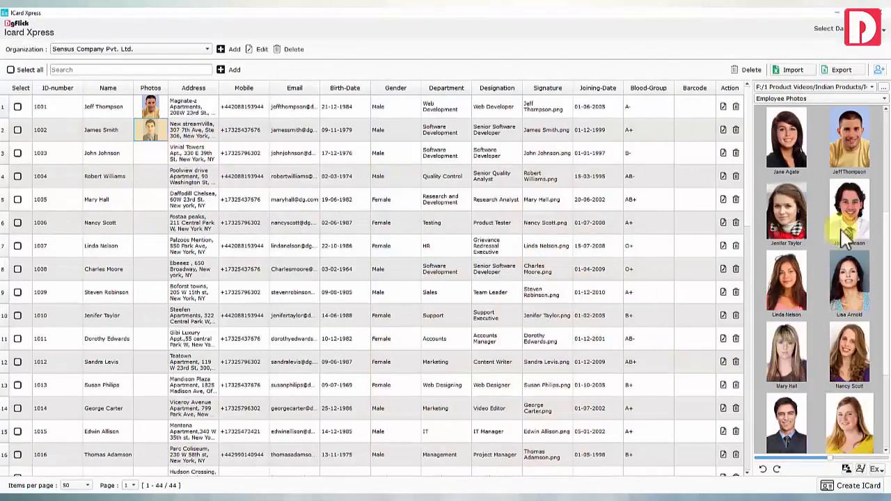
Drag the employee photos onto their matching Photos cells in the list
{"action": "left_click_drag", "start_coordinate": [847, 216], "coordinate": [156, 149]}
{"action": "scroll", "coordinate": [788, 291], "scroll_direction": "down", "scroll_amount": 3}
{"action": "left_click_drag", "start_coordinate": [788, 292], "coordinate": [150, 176]}
{"action": "left_click_drag", "start_coordinate": [787, 202], "coordinate": [153, 199]}
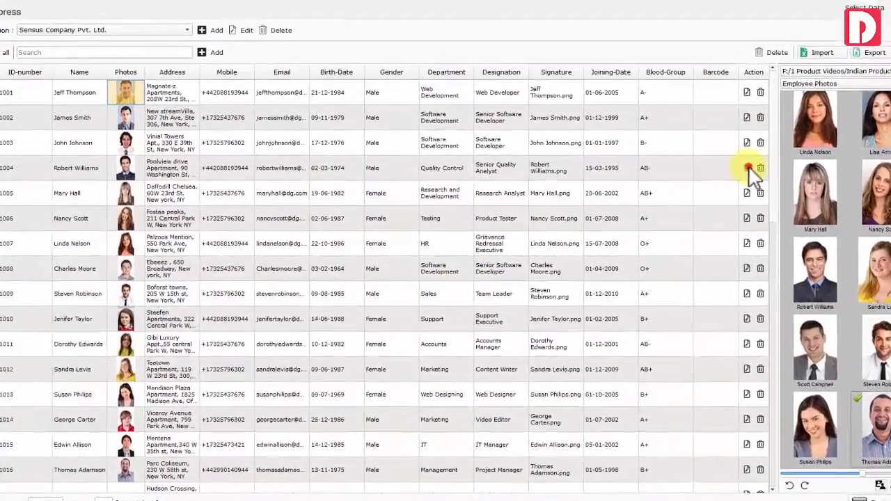
Reframe an employee's photo at 35 x 45 mm, 300 DPI, then check the card's PDF export choices
{"action": "left_click", "coordinate": [746, 167]}
{"action": "left_click", "coordinate": [561, 426]}
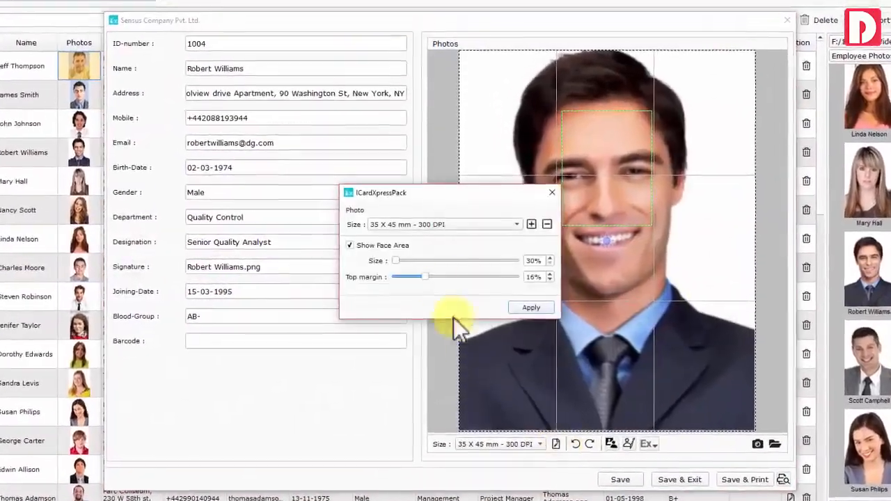
{"action": "left_click", "coordinate": [481, 224]}
{"action": "left_click", "coordinate": [473, 270]}
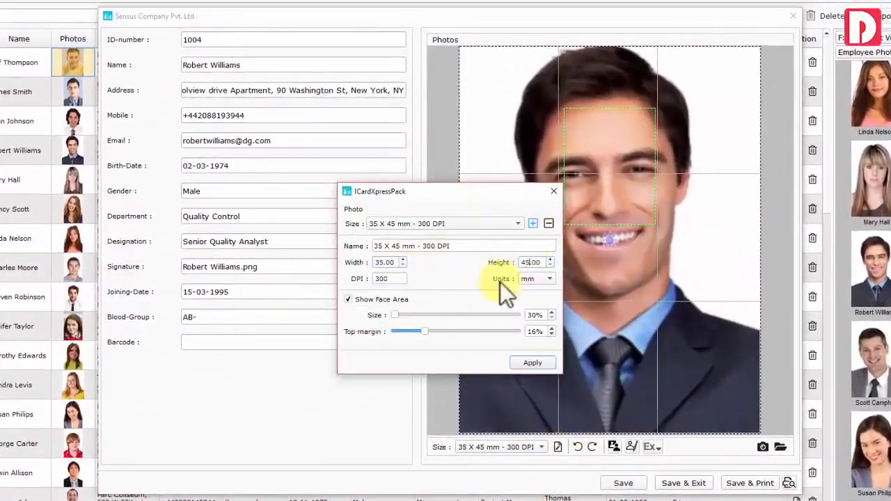
{"action": "left_click", "coordinate": [531, 363]}
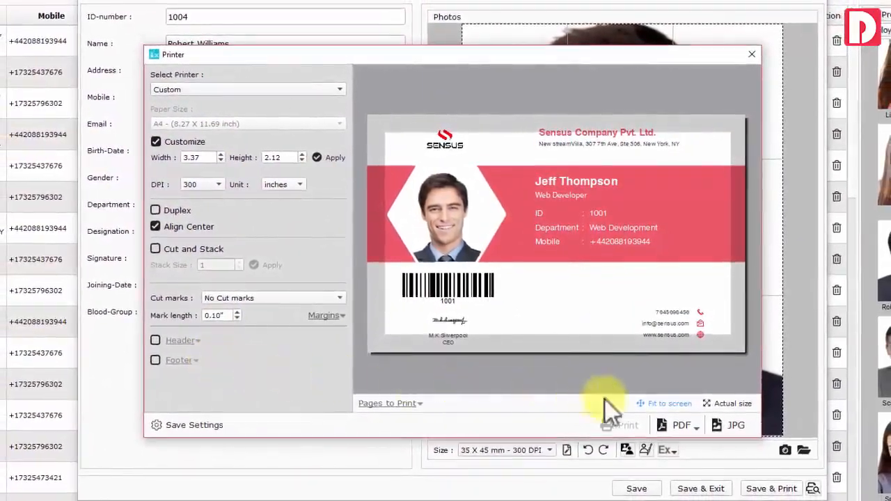
{"action": "left_click", "coordinate": [684, 424]}
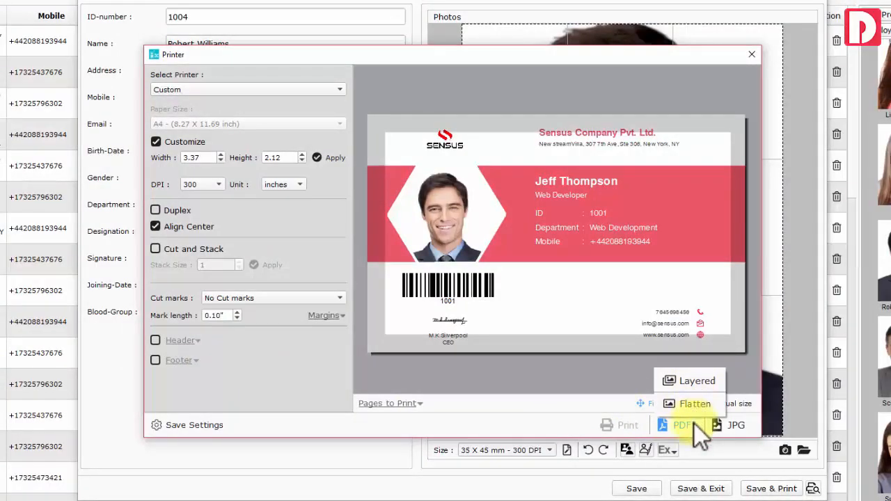
{"action": "left_click", "coordinate": [694, 424]}
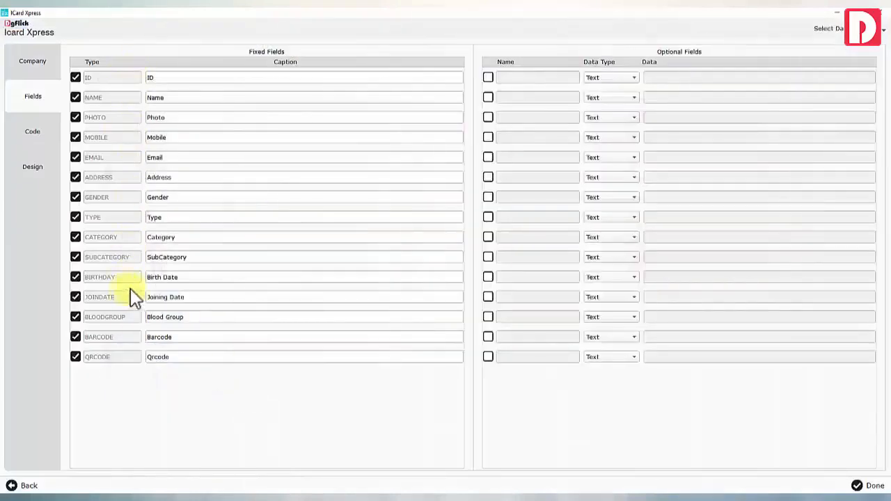
Rename the Type and Category fields to Designation and Department and finish field setup
{"action": "left_click", "coordinate": [131, 217]}
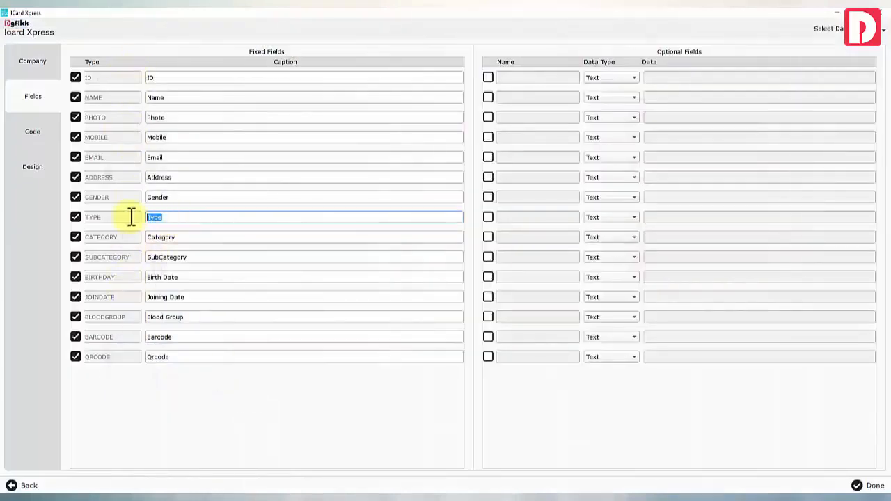
{"action": "left_click", "coordinate": [132, 236]}
{"action": "type", "text": "Department"}
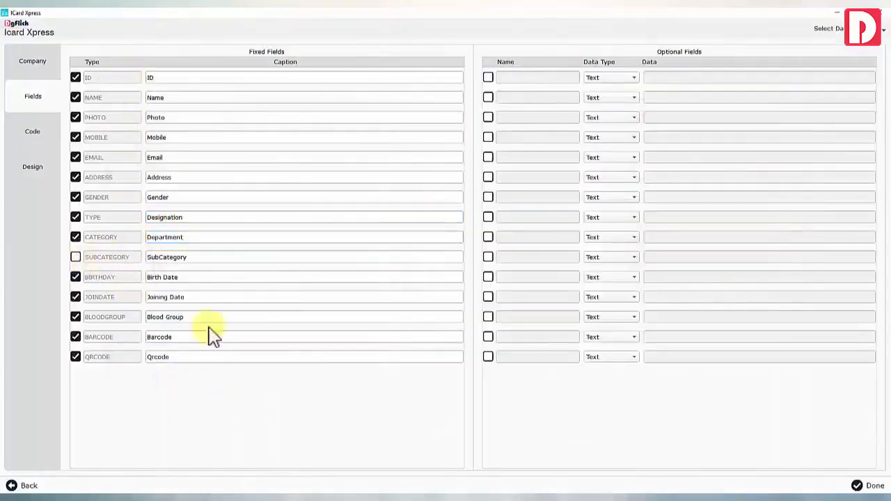
{"action": "left_click", "coordinate": [869, 485]}
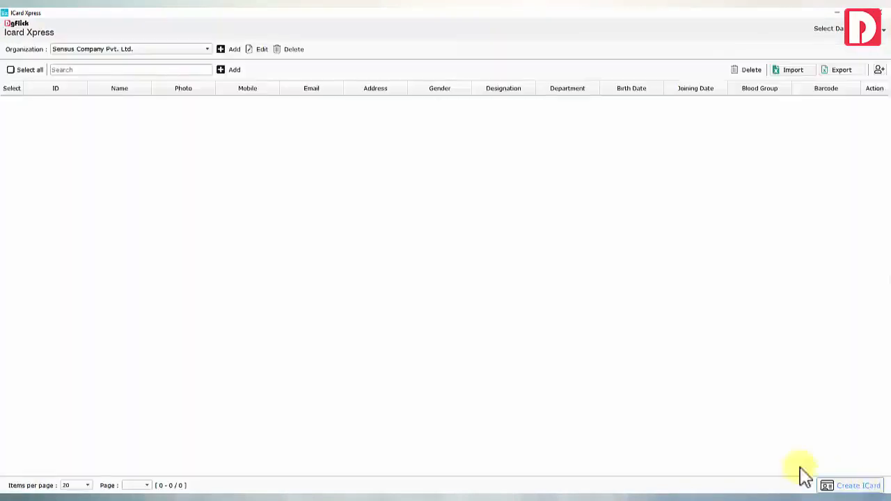
Export the data list to a folder and open 002.xlsx in the spreadsheet program
{"action": "left_click", "coordinate": [841, 78]}
{"action": "left_click", "coordinate": [339, 293]}
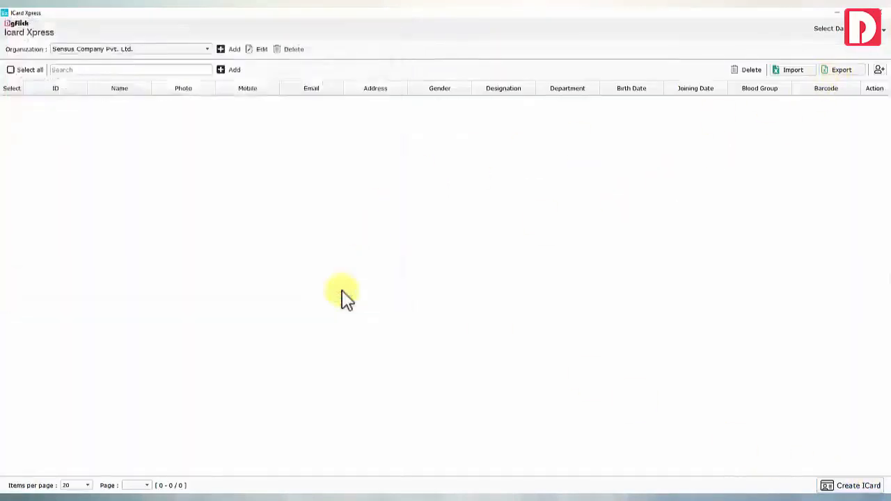
{"action": "left_click", "coordinate": [166, 161]}
{"action": "double_click", "coordinate": [165, 162]}
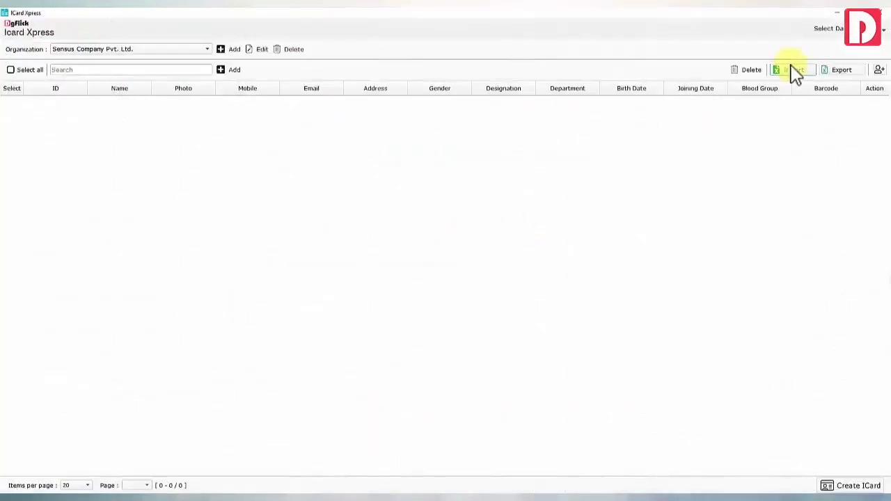
Import the employee spreadsheet from the Sensus Company Pvt. Ltd folder and confirm success
{"action": "left_click", "coordinate": [792, 73]}
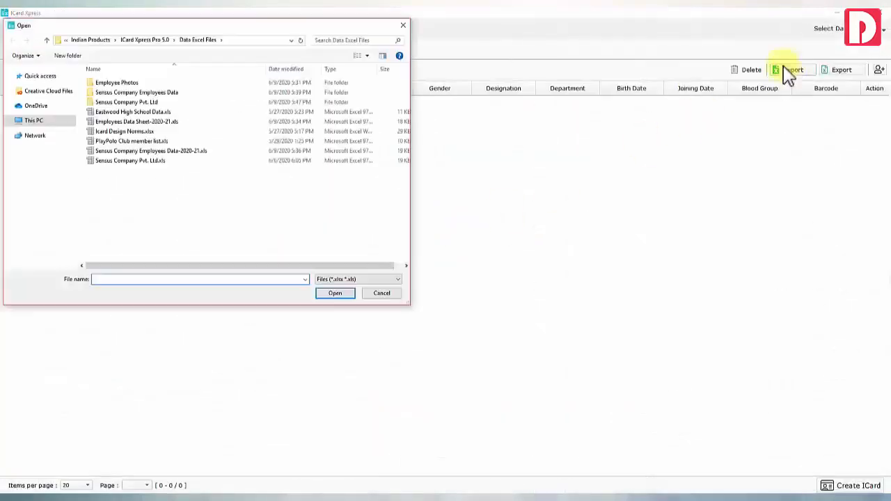
{"action": "double_click", "coordinate": [160, 104]}
{"action": "double_click", "coordinate": [111, 82]}
{"action": "left_click", "coordinate": [467, 263]}
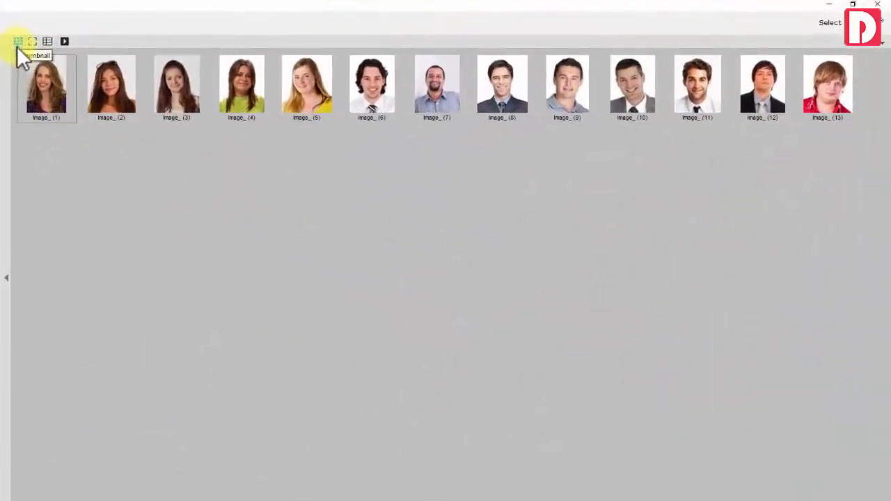
Enlarge the thumbnails, check the list view, then page through the portraits full-size to Image_(2)
{"action": "left_click_drag", "start_coordinate": [857, 49], "coordinate": [888, 53]}
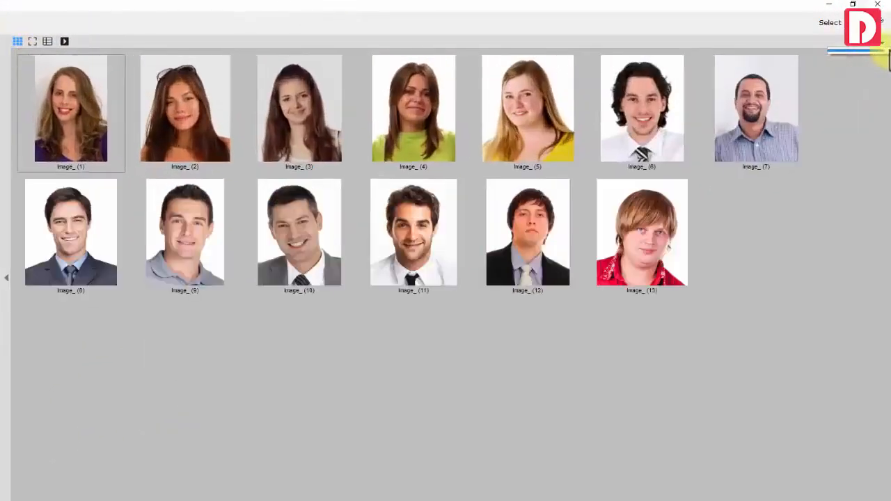
{"action": "left_click", "coordinate": [46, 42]}
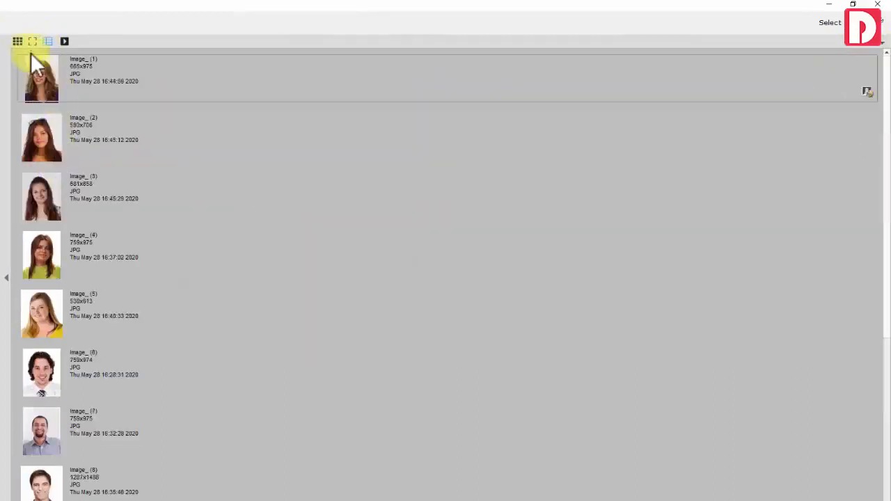
{"action": "left_click", "coordinate": [31, 43]}
{"action": "left_click", "coordinate": [869, 284]}
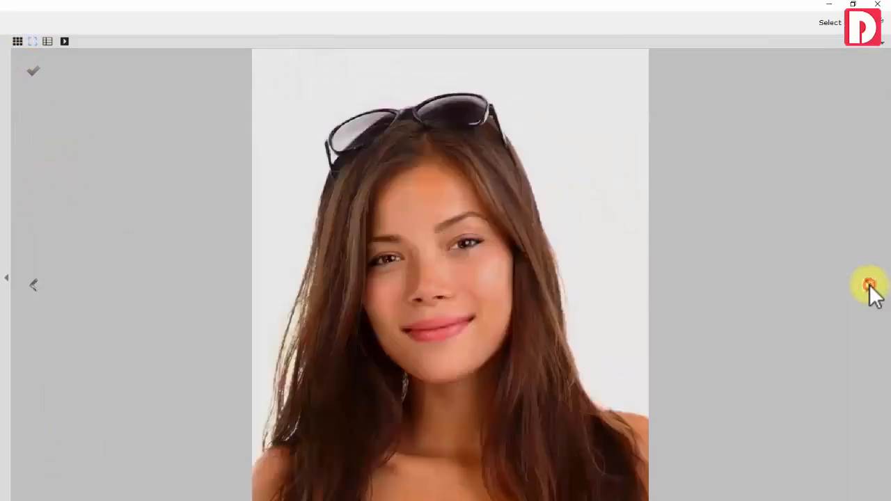
{"action": "left_click", "coordinate": [869, 284]}
Back in the thumbnail grid, select all photos, re-adding Image_(13) so 13/13 are selected
{"action": "left_click", "coordinate": [17, 42]}
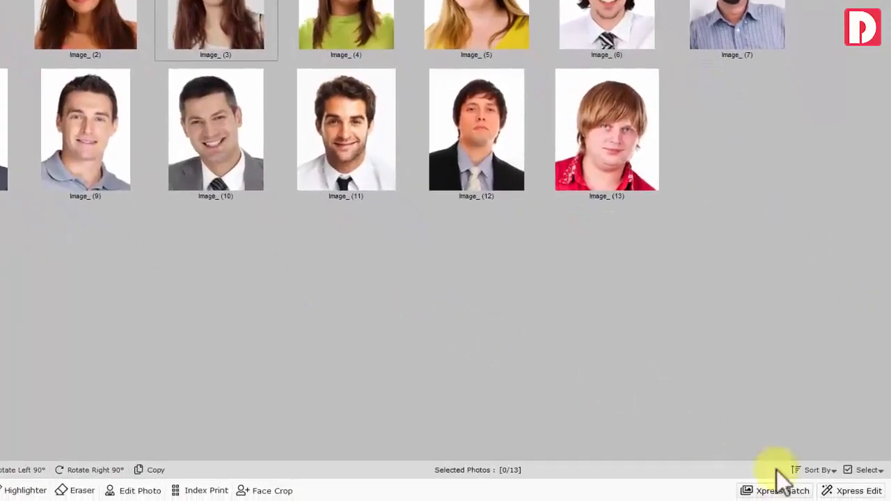
{"action": "left_click", "coordinate": [816, 470]}
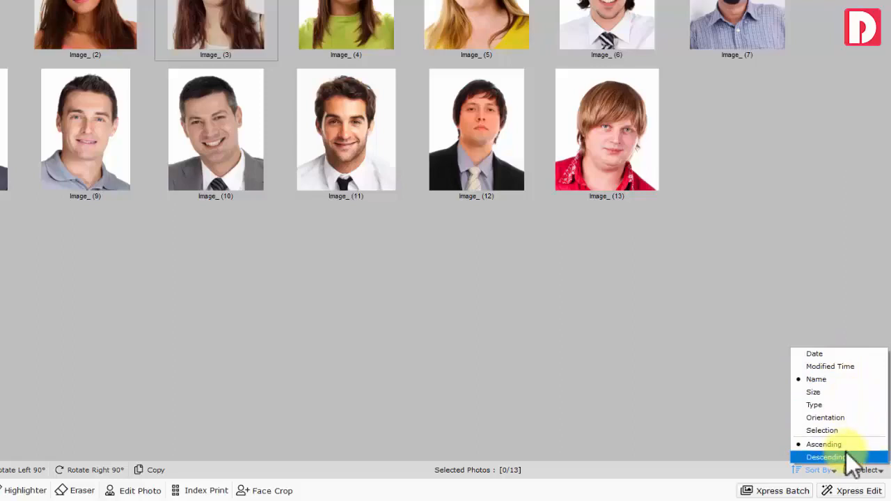
{"action": "left_click", "coordinate": [867, 470]}
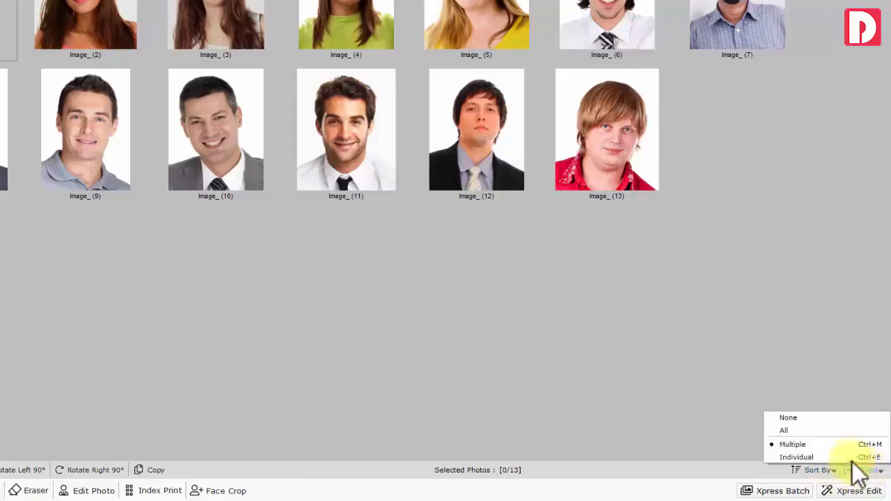
{"action": "left_click", "coordinate": [814, 432]}
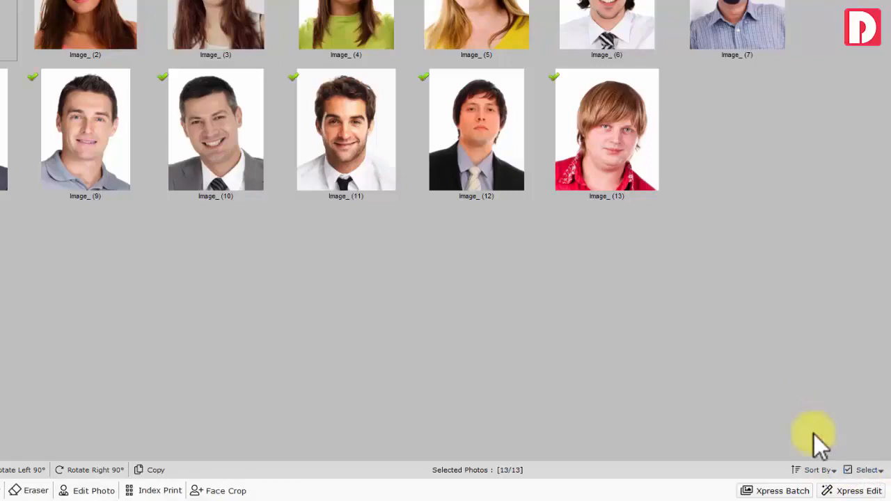
{"action": "left_click", "coordinate": [612, 153]}
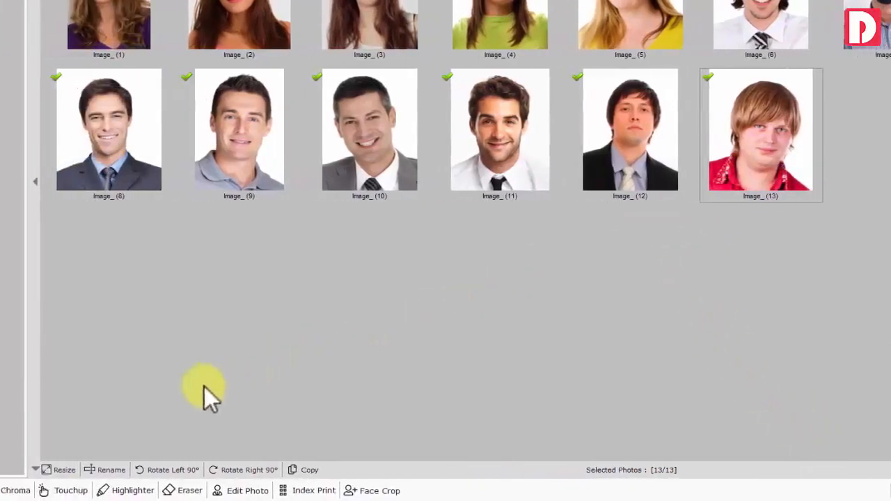
{"action": "left_click", "coordinate": [64, 470]}
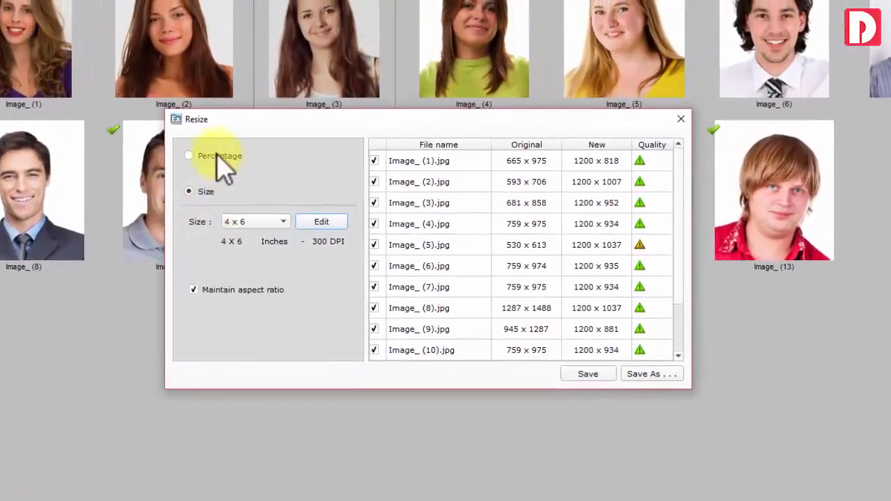
{"action": "left_click", "coordinate": [222, 145]}
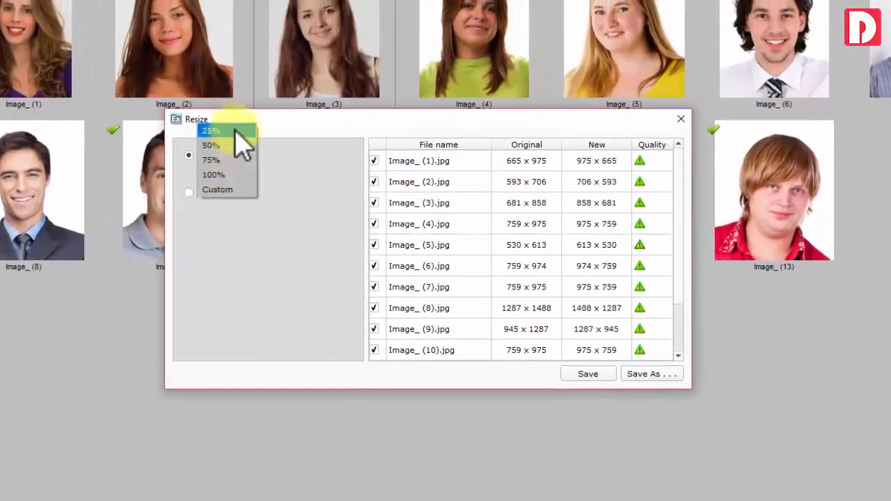
{"action": "left_click", "coordinate": [209, 174]}
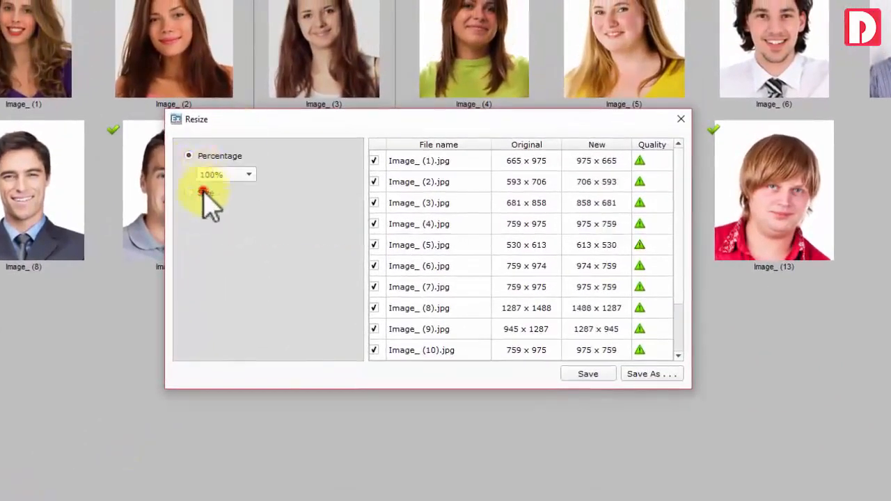
{"action": "left_click", "coordinate": [202, 191]}
{"action": "left_click", "coordinate": [254, 222]}
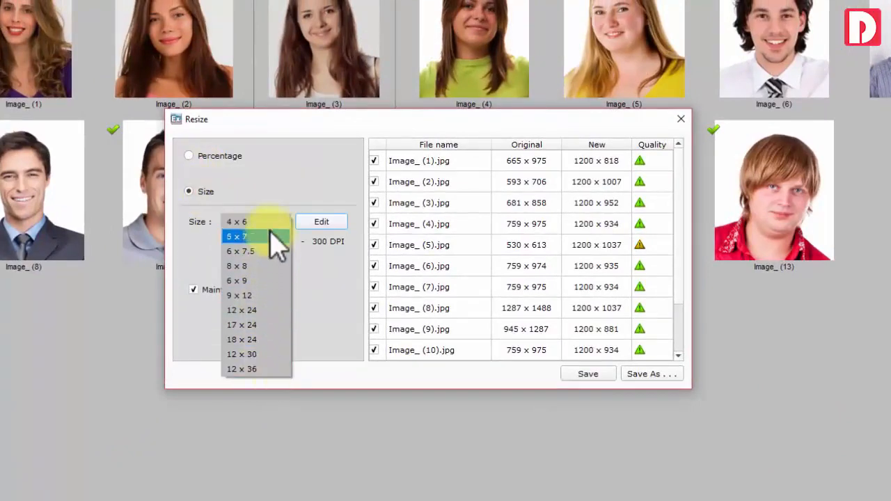
{"action": "left_click", "coordinate": [260, 224]}
{"action": "left_click", "coordinate": [207, 294]}
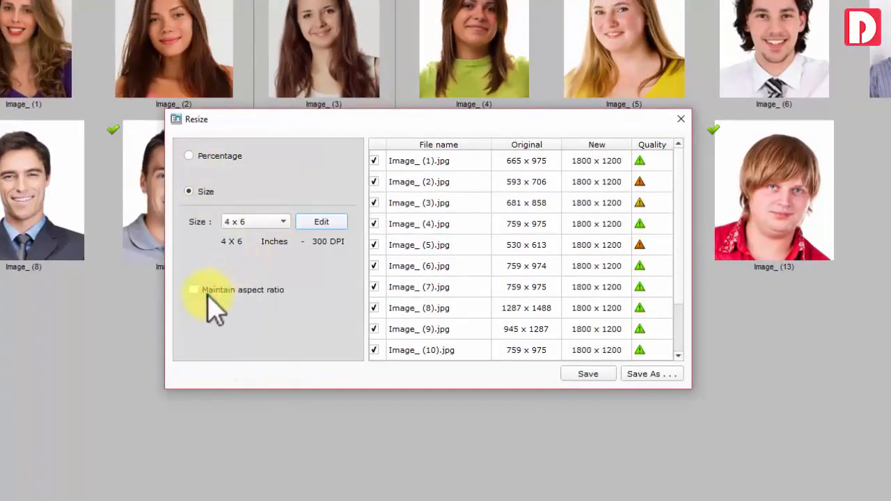
{"action": "left_click", "coordinate": [202, 295]}
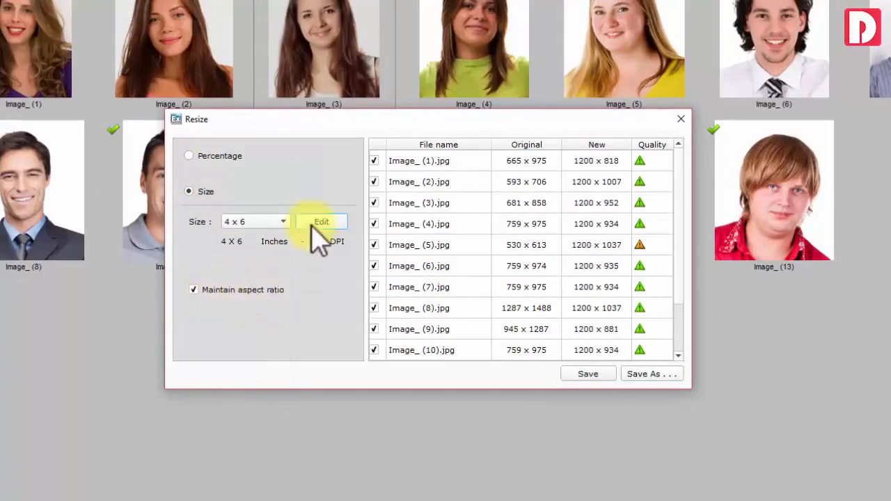
{"action": "left_click", "coordinate": [315, 222]}
{"action": "left_click", "coordinate": [418, 182]}
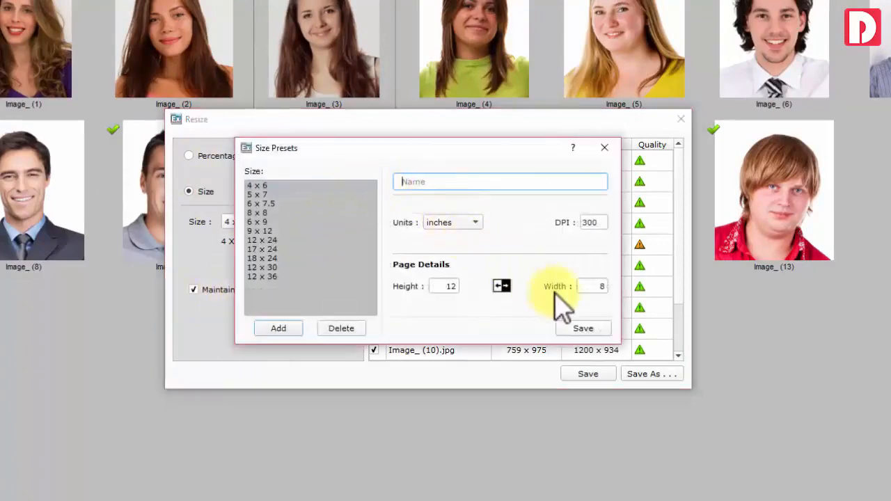
{"action": "left_click", "coordinate": [605, 147]}
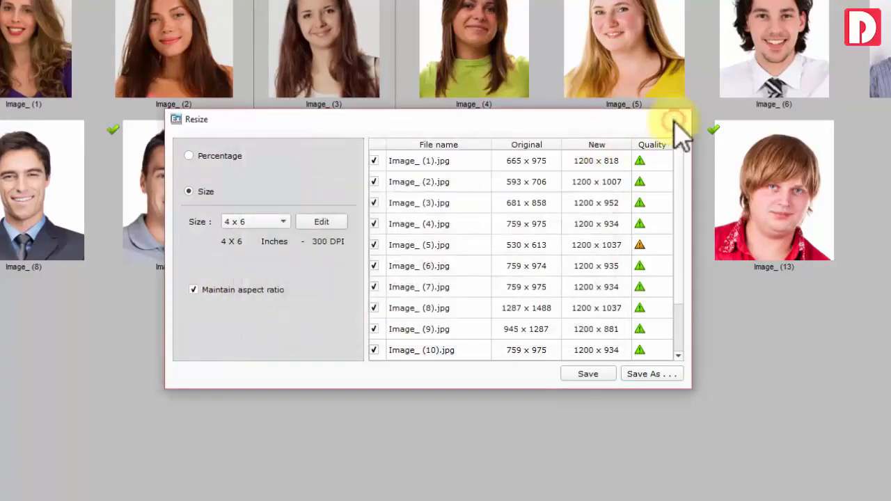
{"action": "left_click", "coordinate": [680, 120]}
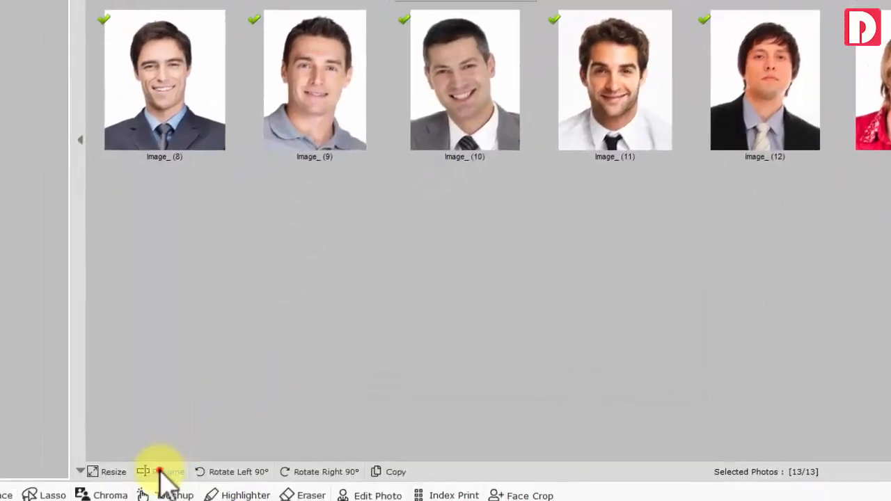
Batch-rename the selected photos using the format 'Employee Photo_##'
{"action": "left_click", "coordinate": [169, 470]}
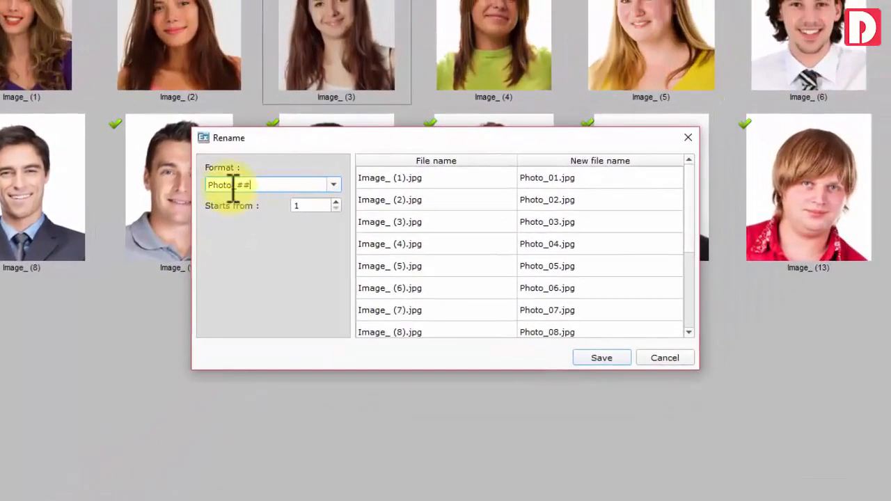
{"action": "left_click", "coordinate": [209, 185]}
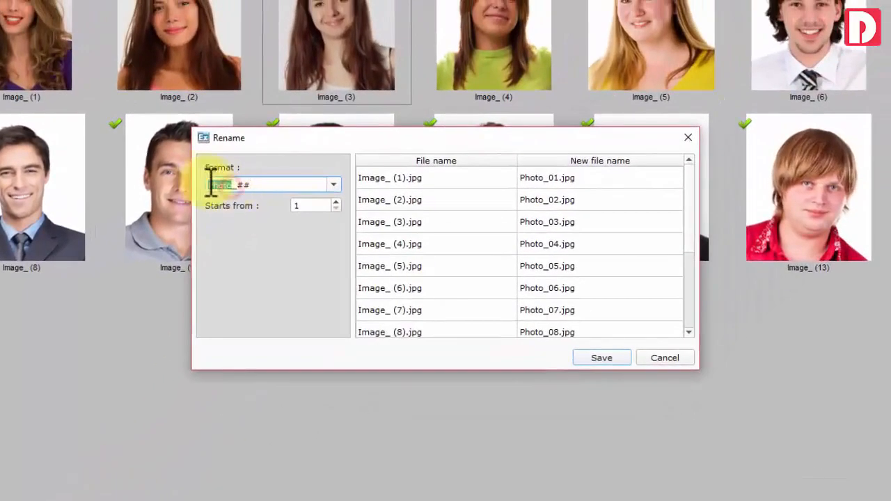
{"action": "type", "text": "Employee"}
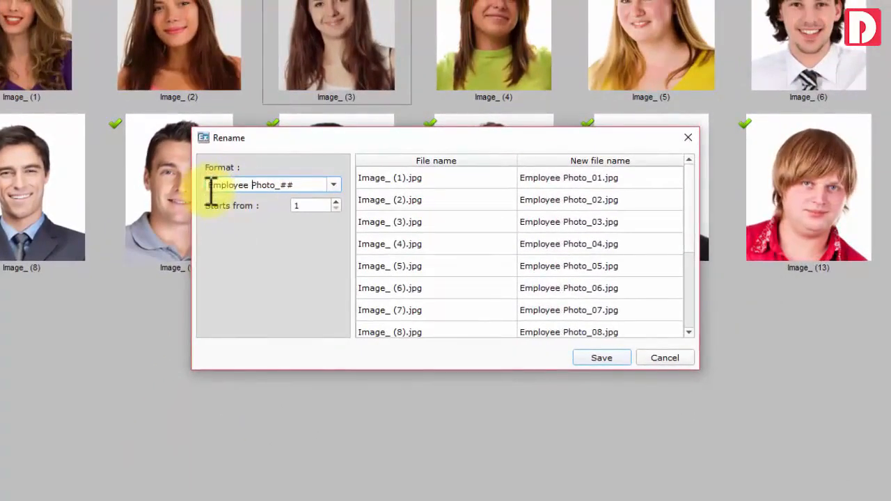
{"action": "left_click", "coordinate": [599, 360]}
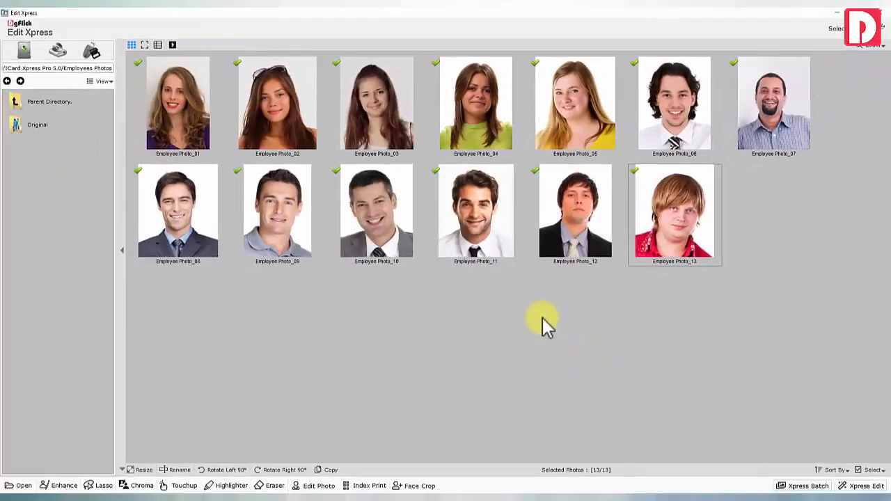
Clear the selection and select only Employee Photo_08
{"action": "left_click", "coordinate": [872, 470]}
{"action": "left_click", "coordinate": [835, 441]}
{"action": "left_click", "coordinate": [202, 230]}
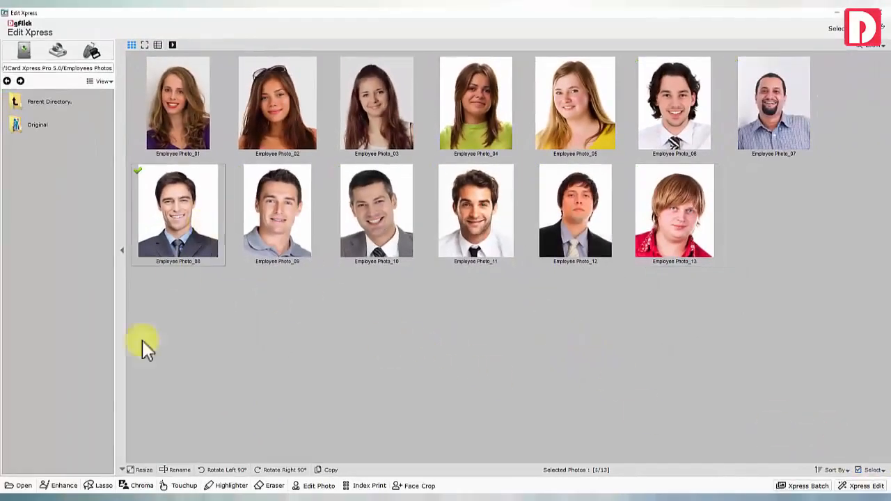
Lasso-trace the man in Employee Photo_08 and preview him with the background cut away
{"action": "left_click", "coordinate": [98, 486]}
{"action": "scroll", "coordinate": [209, 342], "scroll_direction": "down", "scroll_amount": 5}
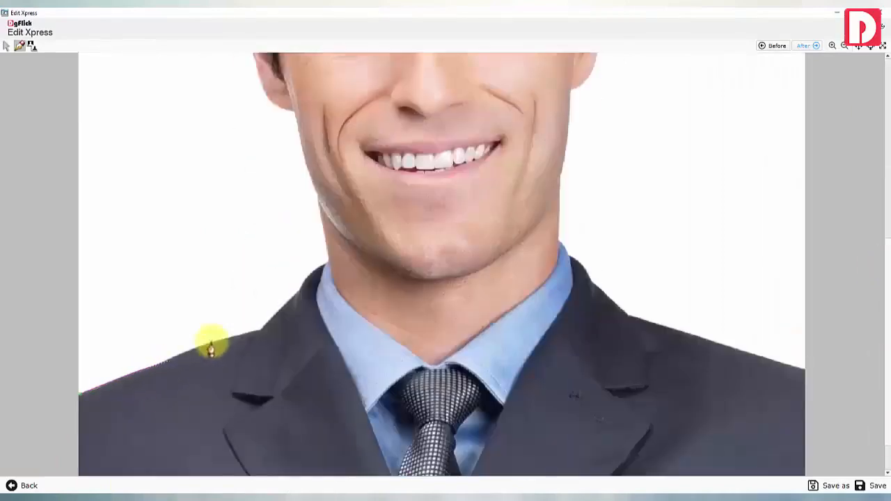
{"action": "mouse_move", "coordinate": [209, 342]}
{"action": "left_mouse_down"}
{"action": "mouse_move", "coordinate": [313, 269]}
{"action": "mouse_move", "coordinate": [295, 129]}
{"action": "mouse_move", "coordinate": [860, 110]}
{"action": "mouse_move", "coordinate": [257, 191]}
{"action": "mouse_move", "coordinate": [390, 80]}
{"action": "mouse_move", "coordinate": [541, 139]}
{"action": "mouse_move", "coordinate": [885, 322]}
{"action": "mouse_move", "coordinate": [593, 189]}
{"action": "mouse_move", "coordinate": [587, 258]}
{"action": "mouse_move", "coordinate": [562, 213]}
{"action": "mouse_move", "coordinate": [592, 304]}
{"action": "mouse_move", "coordinate": [803, 384]}
{"action": "mouse_move", "coordinate": [83, 348]}
{"action": "mouse_move", "coordinate": [209, 341]}
{"action": "left_mouse_up"}
{"action": "left_click", "coordinate": [859, 47]}
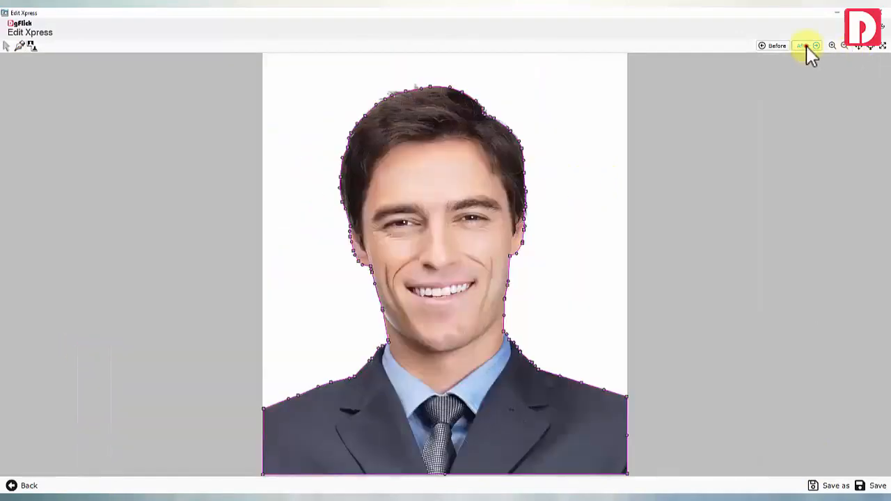
{"action": "left_click", "coordinate": [806, 46]}
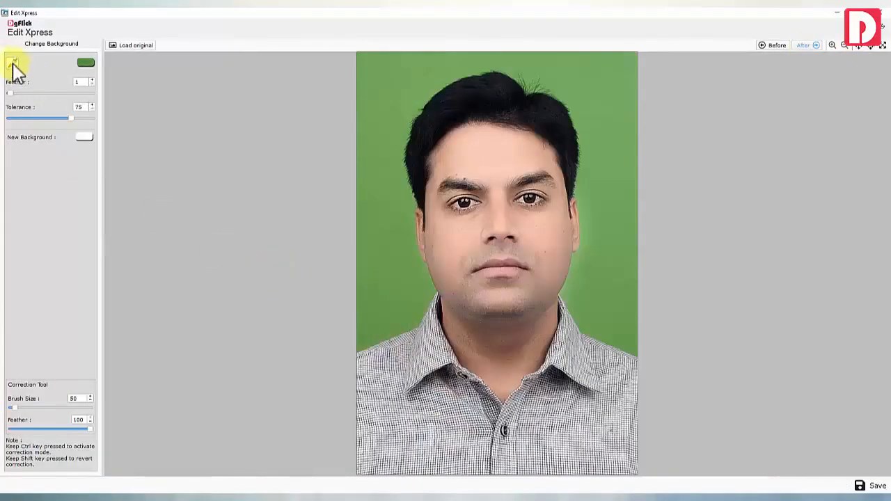
Replace the sampled green backdrop with light blue, using a tolerance of about 84
{"action": "left_click", "coordinate": [390, 275]}
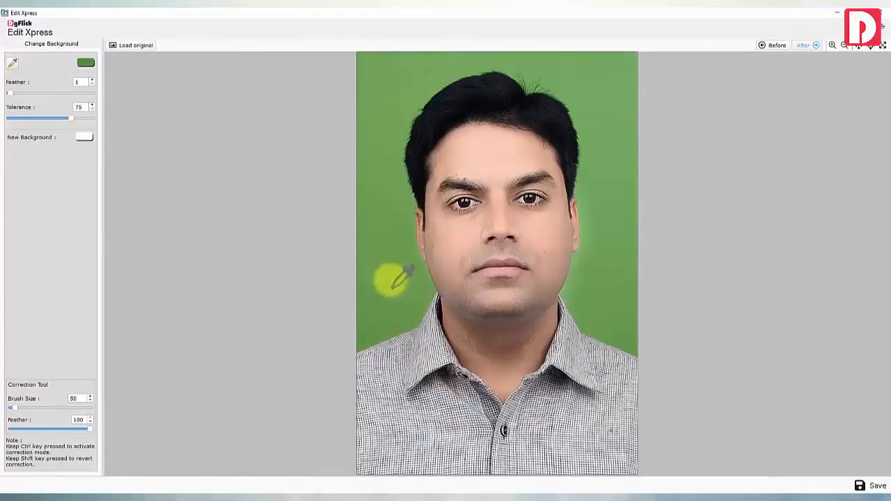
{"action": "left_click_drag", "start_coordinate": [71, 118], "coordinate": [84, 128]}
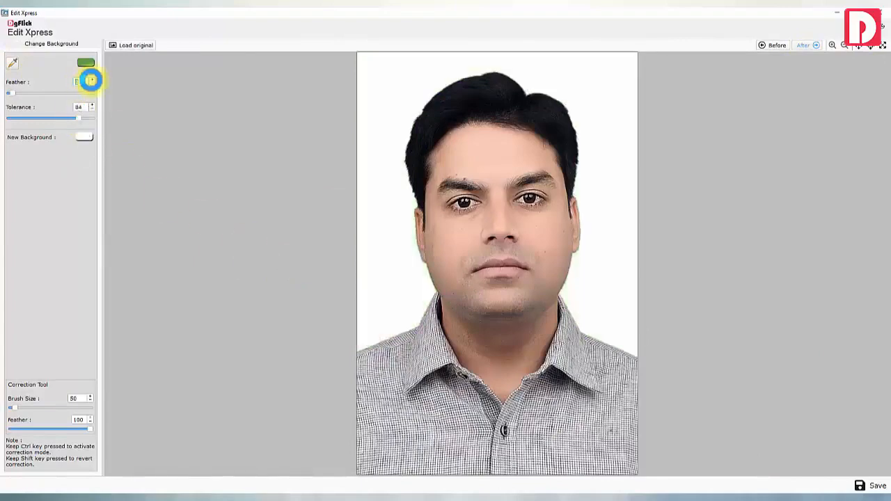
{"action": "left_click", "coordinate": [84, 137]}
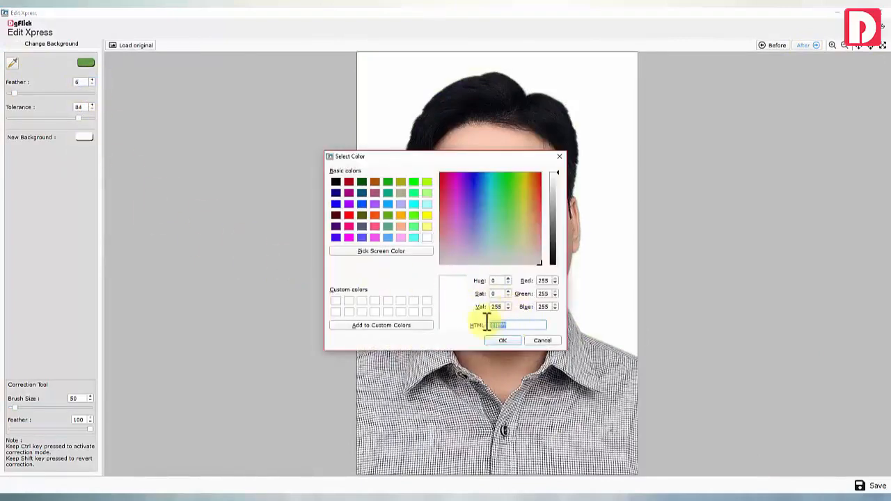
{"action": "key", "text": "ctrl+v"}
{"action": "left_click", "coordinate": [502, 341]}
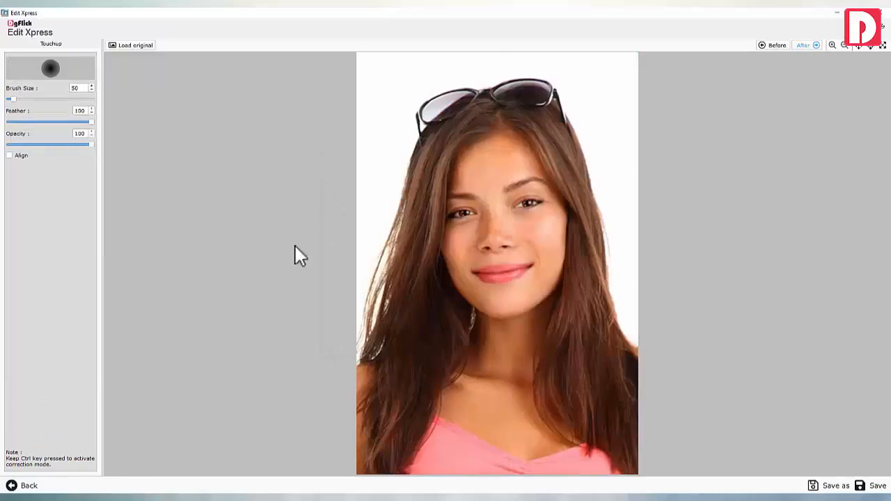
Paint colour back into the left background with the Highlighter
{"action": "scroll", "coordinate": [342, 243], "scroll_direction": "up", "scroll_amount": 2}
{"action": "scroll", "coordinate": [25, 100], "scroll_direction": "down", "scroll_amount": 5}
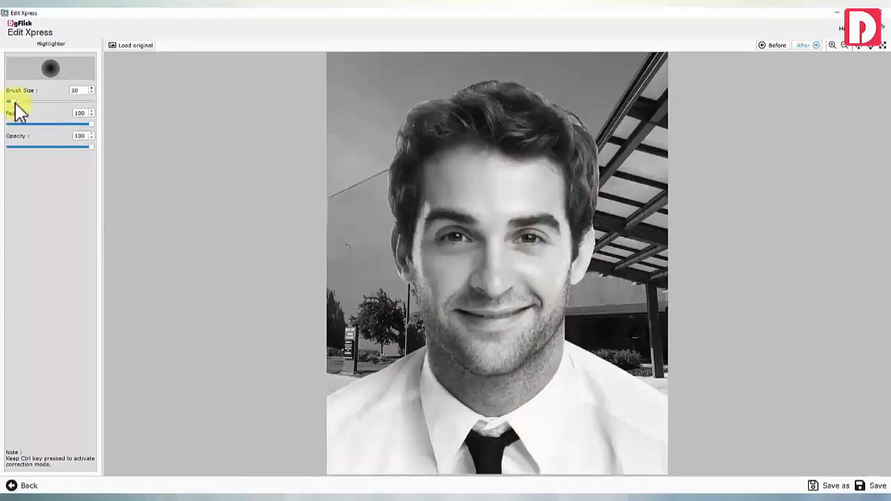
{"action": "mouse_move", "coordinate": [307, 229]}
{"action": "left_mouse_down"}
{"action": "mouse_move", "coordinate": [379, 310]}
{"action": "mouse_move", "coordinate": [334, 346]}
{"action": "mouse_move", "coordinate": [347, 364]}
{"action": "mouse_move", "coordinate": [366, 237]}
{"action": "mouse_move", "coordinate": [348, 224]}
{"action": "mouse_move", "coordinate": [348, 126]}
{"action": "mouse_move", "coordinate": [366, 73]}
{"action": "mouse_move", "coordinate": [586, 42]}
{"action": "mouse_move", "coordinate": [589, 72]}
{"action": "mouse_move", "coordinate": [510, 35]}
{"action": "mouse_move", "coordinate": [643, 216]}
{"action": "mouse_move", "coordinate": [675, 339]}
{"action": "mouse_move", "coordinate": [652, 179]}
{"action": "left_mouse_up"}
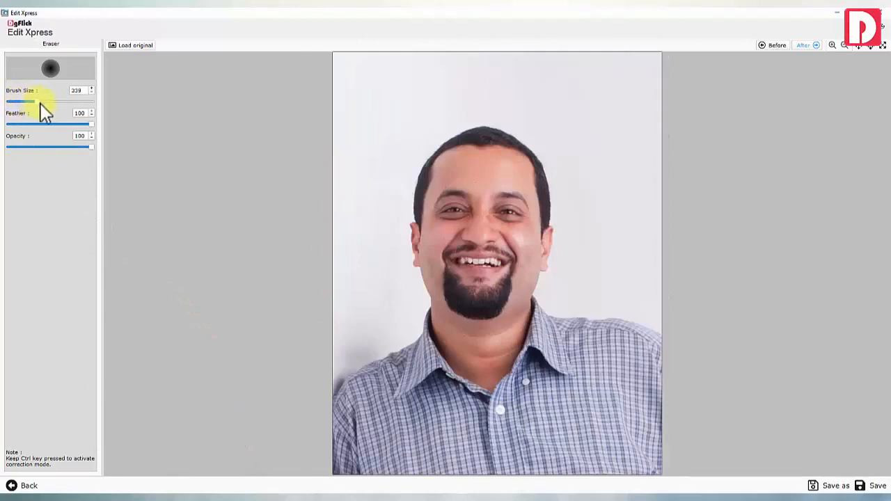
Erase the white backdrop around the bearded man, above his hair and right of his neck
{"action": "mouse_move", "coordinate": [334, 84]}
{"action": "left_mouse_down"}
{"action": "mouse_move", "coordinate": [299, 318]}
{"action": "mouse_move", "coordinate": [616, 109]}
{"action": "mouse_move", "coordinate": [521, 50]}
{"action": "mouse_move", "coordinate": [298, 230]}
{"action": "left_mouse_up"}
{"action": "scroll", "coordinate": [298, 230], "scroll_direction": "down", "scroll_amount": 5}
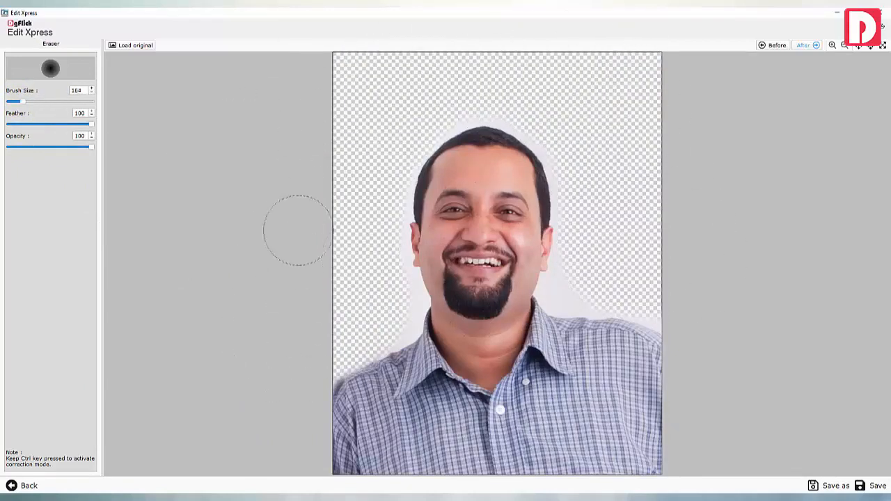
{"action": "left_click_drag", "start_coordinate": [379, 261], "coordinate": [549, 115]}
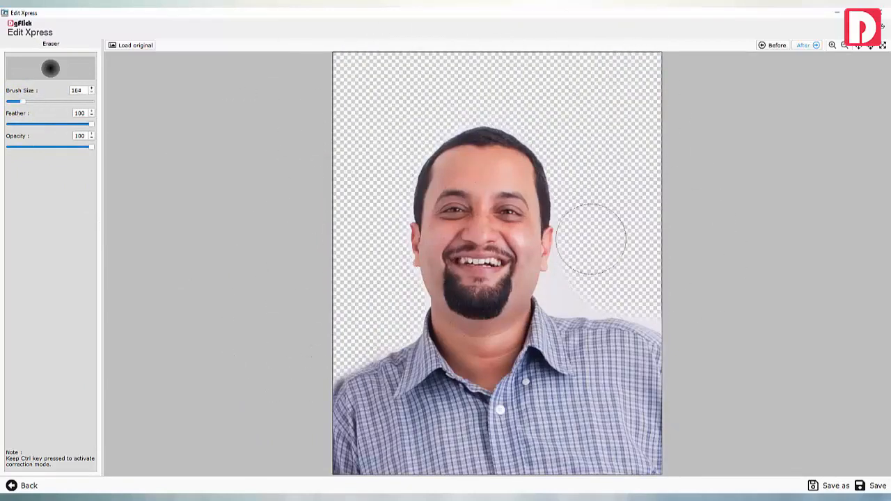
{"action": "mouse_move", "coordinate": [591, 238]}
{"action": "left_mouse_down"}
{"action": "mouse_move", "coordinate": [584, 280]}
{"action": "mouse_move", "coordinate": [631, 287]}
{"action": "mouse_move", "coordinate": [608, 254]}
{"action": "left_mouse_up"}
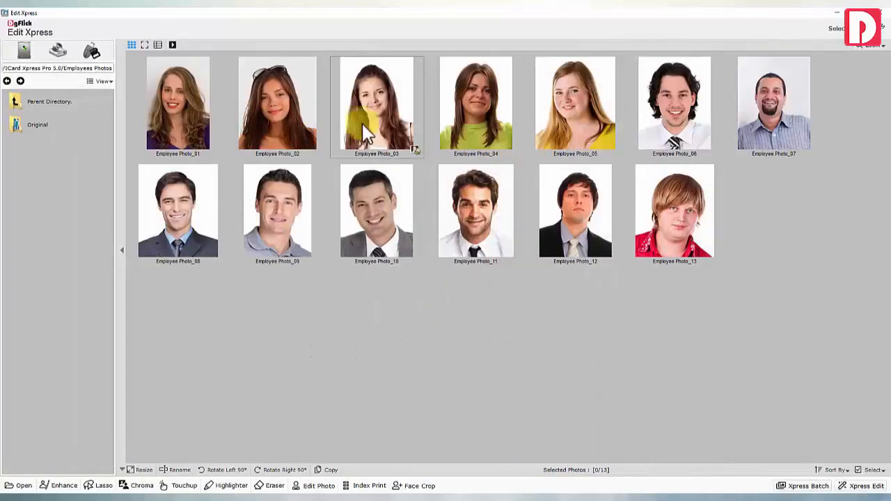
Add black glasses to Employee Photo_03, positioned and tilted onto her eyes
{"action": "left_click", "coordinate": [317, 485]}
{"action": "scroll", "coordinate": [80, 212], "scroll_direction": "down", "scroll_amount": 15}
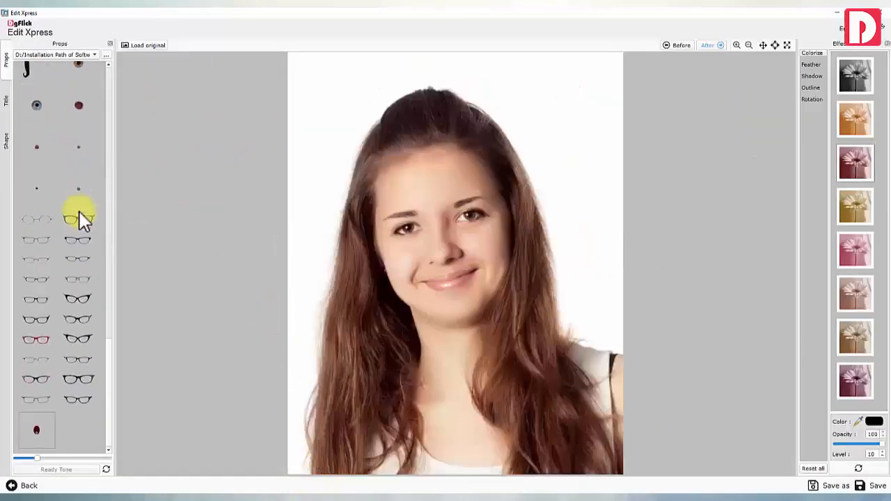
{"action": "double_click", "coordinate": [78, 400]}
{"action": "left_click_drag", "start_coordinate": [497, 250], "coordinate": [490, 212]}
{"action": "left_click_drag", "start_coordinate": [448, 190], "coordinate": [499, 236]}
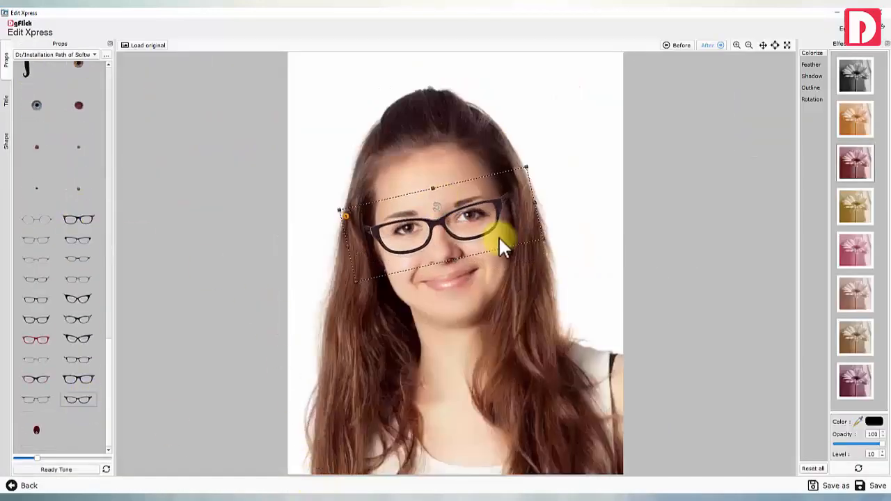
Browse the text styles, shapes, and shadow, outline and rotation effects
{"action": "left_click", "coordinate": [6, 100]}
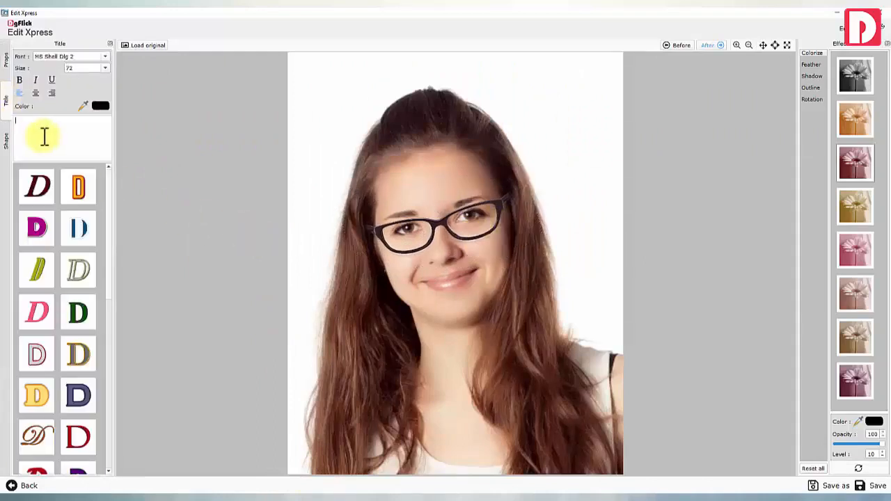
{"action": "left_click", "coordinate": [5, 141]}
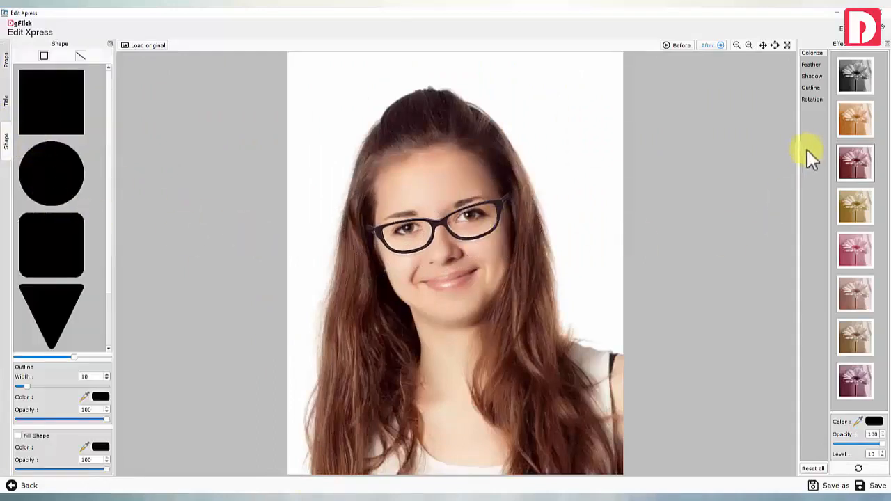
{"action": "left_click", "coordinate": [813, 76]}
{"action": "left_click", "coordinate": [817, 89]}
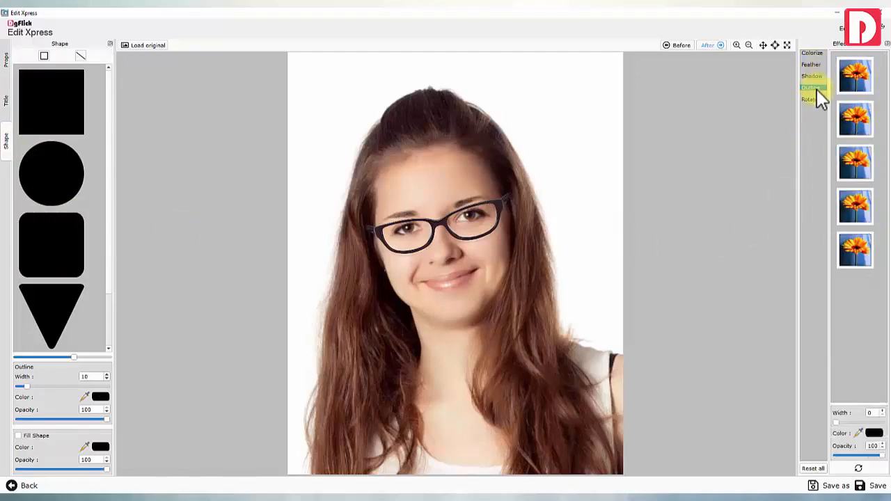
{"action": "left_click", "coordinate": [816, 98]}
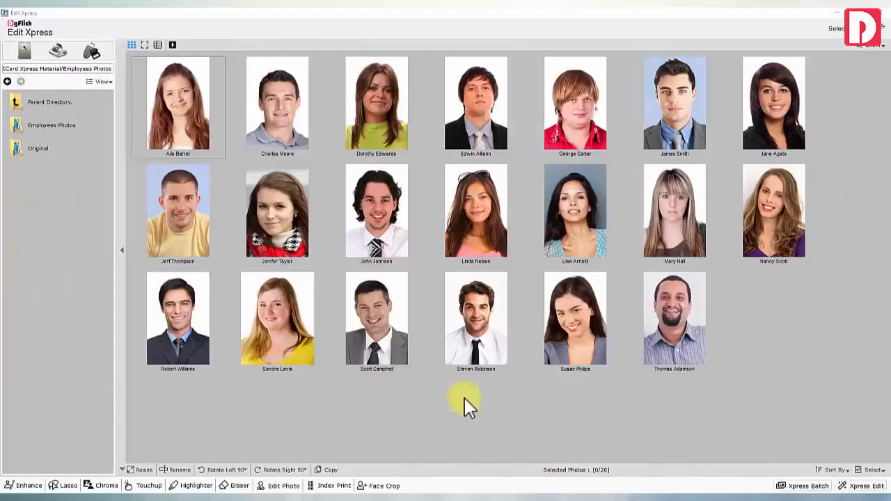
Select all 20 photos, export a 5 x 5 index print PDF, and open Employees Photos.pdf
{"action": "left_click", "coordinate": [872, 470]}
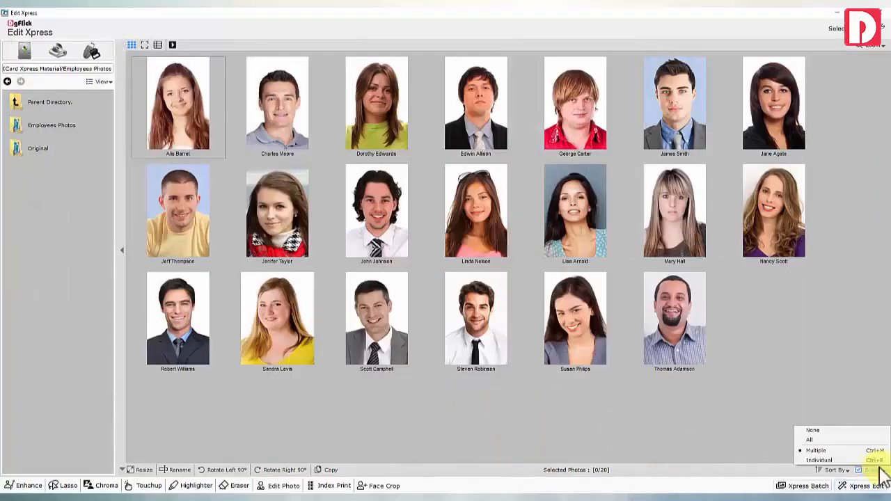
{"action": "left_click", "coordinate": [811, 439]}
{"action": "left_click", "coordinate": [335, 487]}
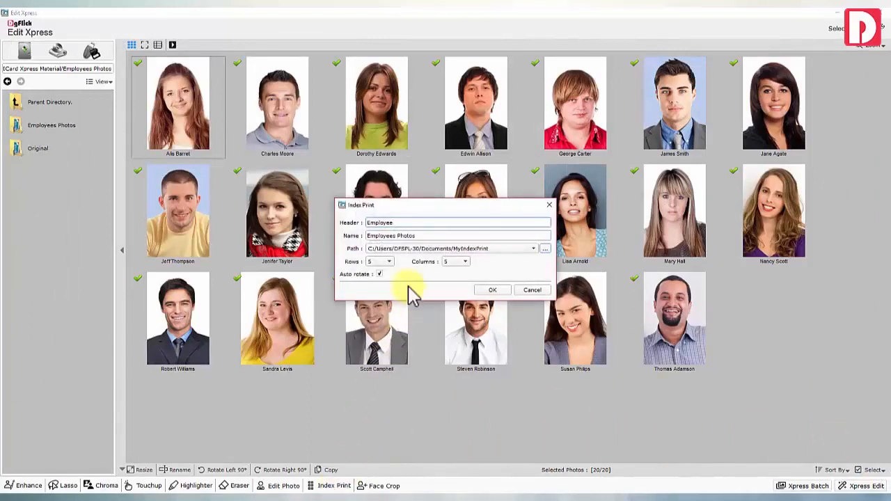
{"action": "left_click", "coordinate": [387, 261]}
{"action": "left_click", "coordinate": [378, 261]}
{"action": "left_click", "coordinate": [456, 261]}
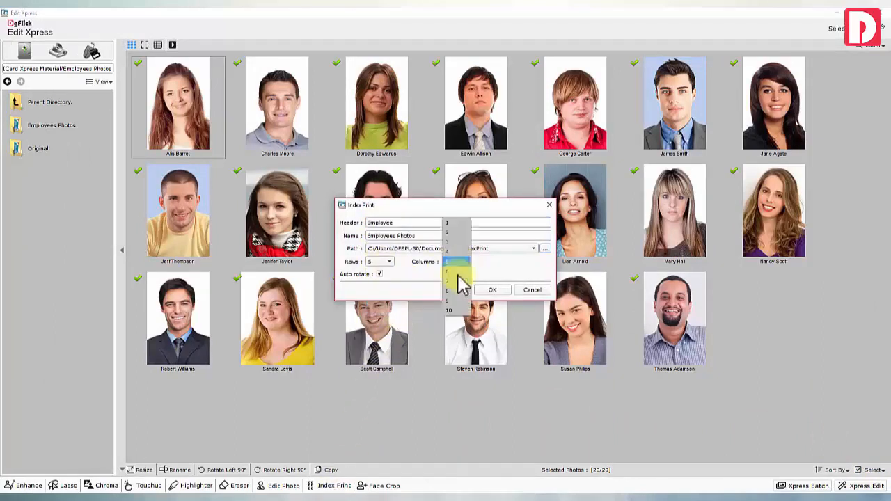
{"action": "left_click", "coordinate": [455, 263]}
{"action": "left_click", "coordinate": [491, 291]}
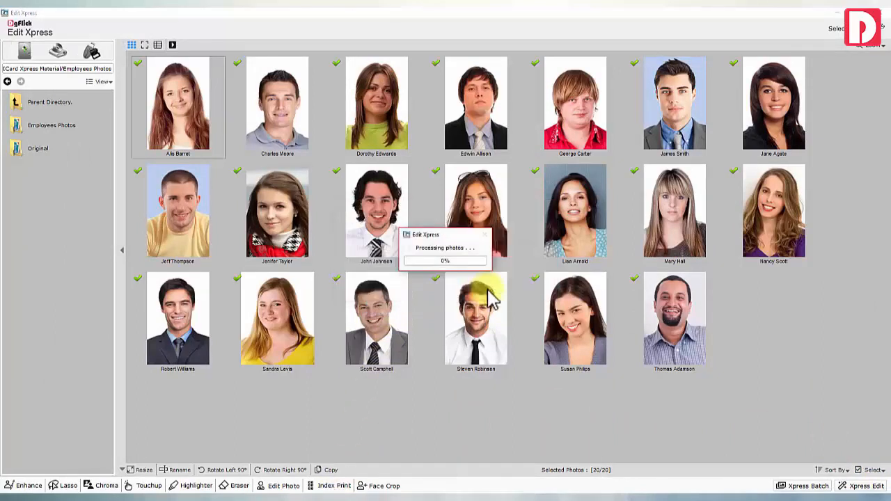
{"action": "left_click", "coordinate": [461, 277]}
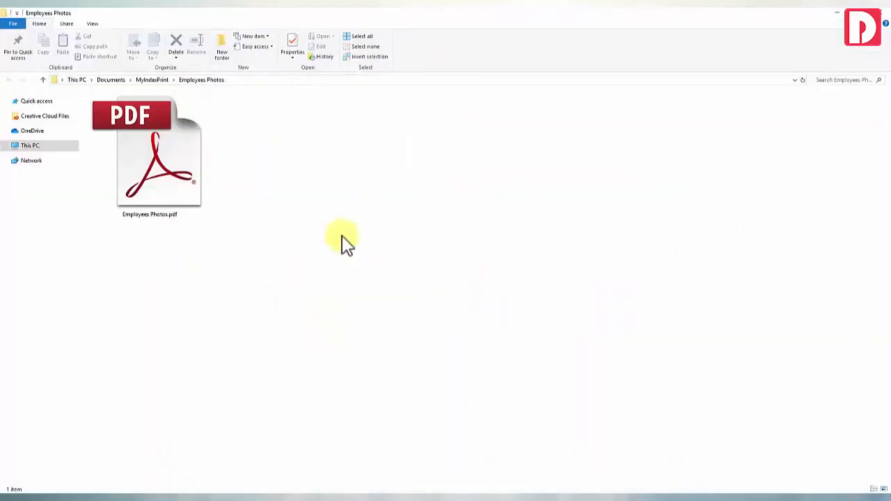
{"action": "double_click", "coordinate": [170, 178]}
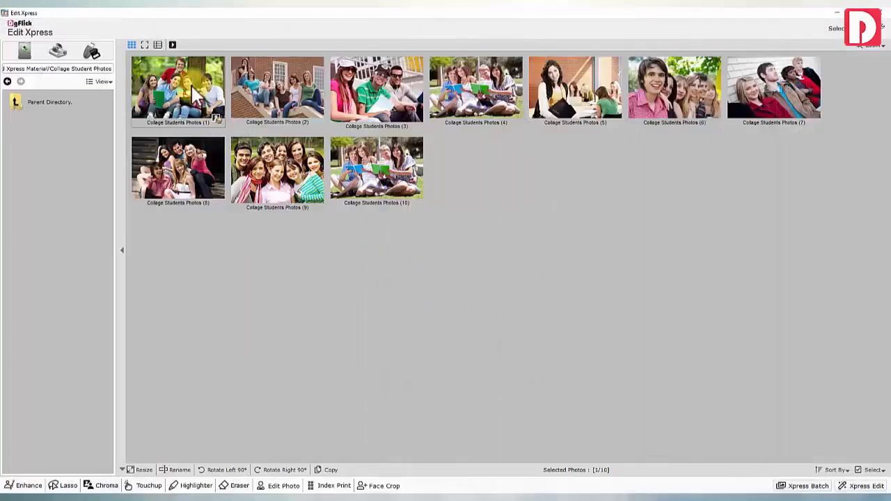
Face-crop the collage student photos at 2 x 3 inches with 81% face area, then accept a portrait's crop
{"action": "left_click", "coordinate": [380, 485]}
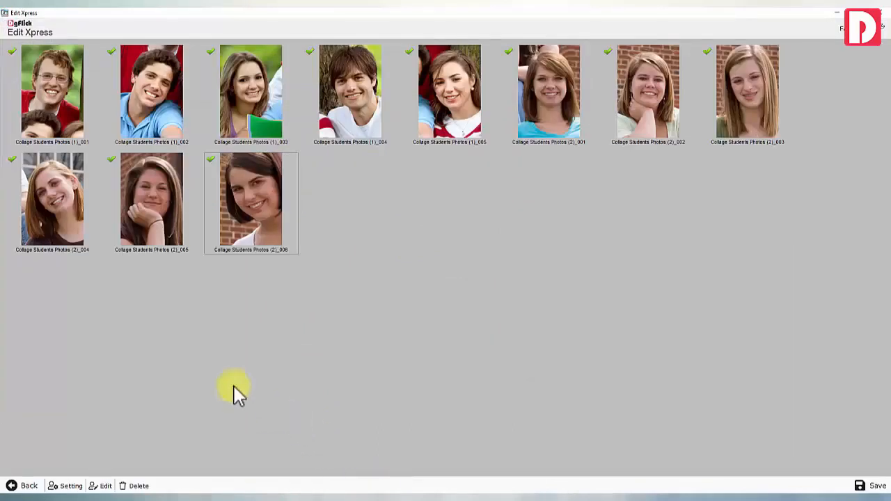
{"action": "left_click", "coordinate": [70, 485]}
{"action": "left_click_drag", "start_coordinate": [496, 247], "coordinate": [518, 247]}
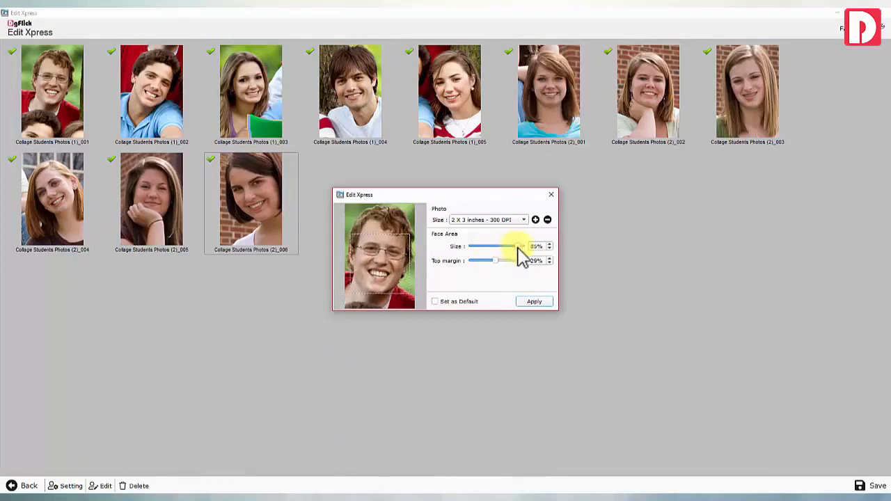
{"action": "left_click", "coordinate": [530, 302]}
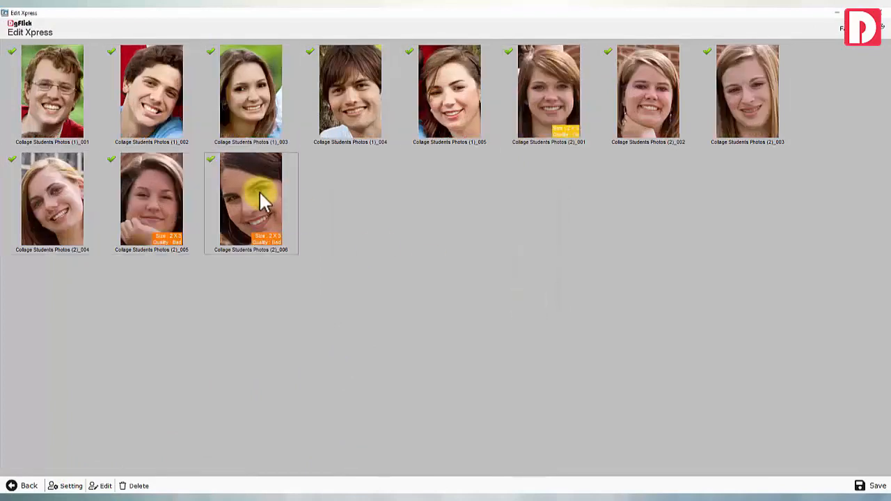
{"action": "left_click", "coordinate": [101, 485]}
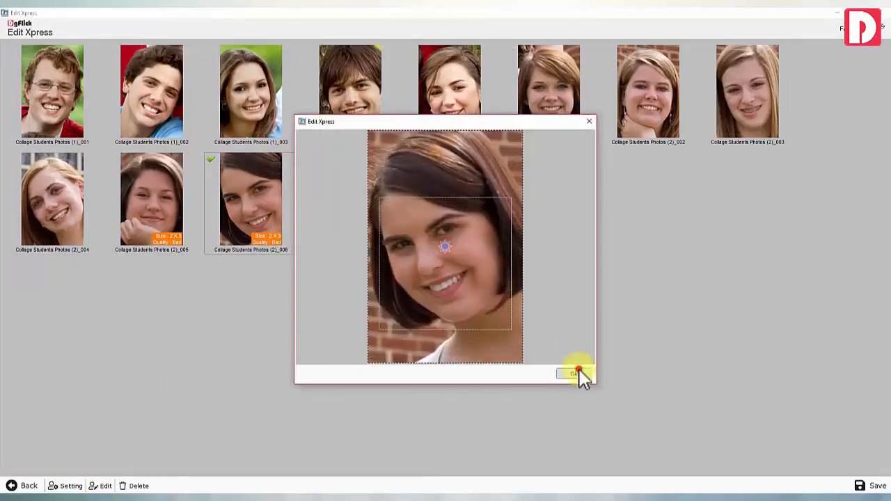
{"action": "left_click", "coordinate": [576, 374]}
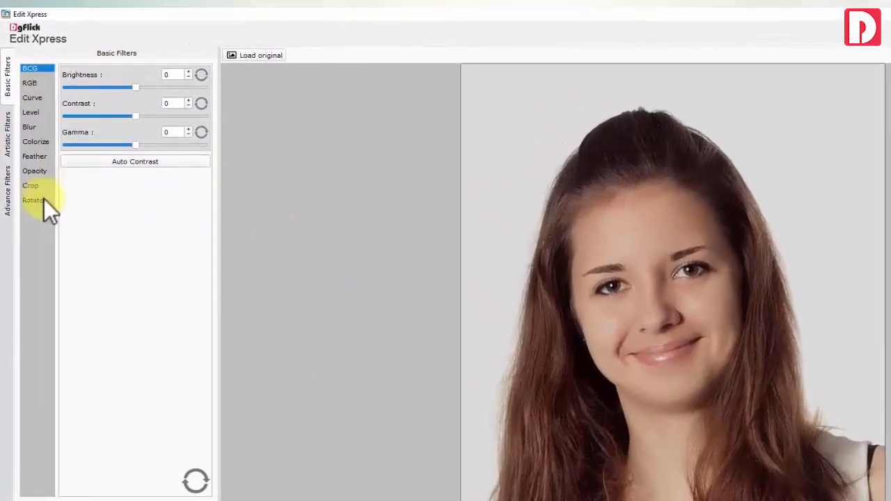
Brighten the portrait slightly and try the RGB, Curve, Level and Blur adjustments
{"action": "left_click_drag", "start_coordinate": [138, 86], "coordinate": [130, 145]}
{"action": "left_click", "coordinate": [35, 86]}
{"action": "left_click", "coordinate": [28, 97]}
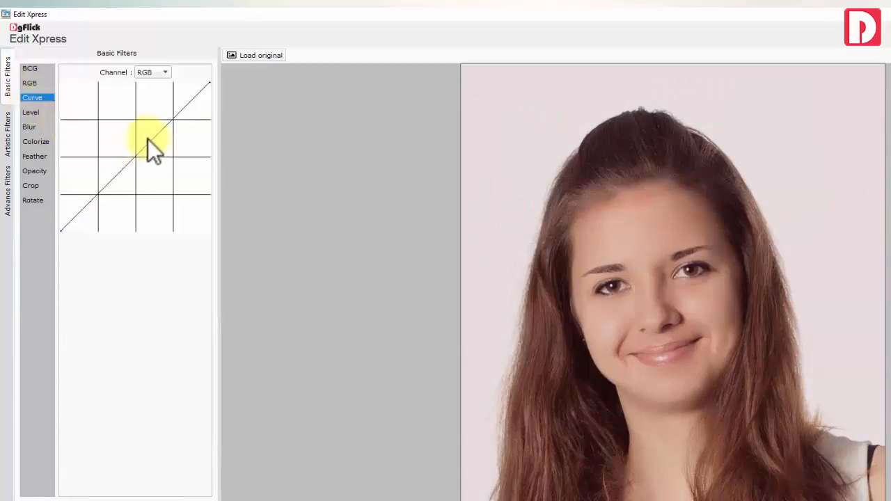
{"action": "left_click", "coordinate": [154, 72]}
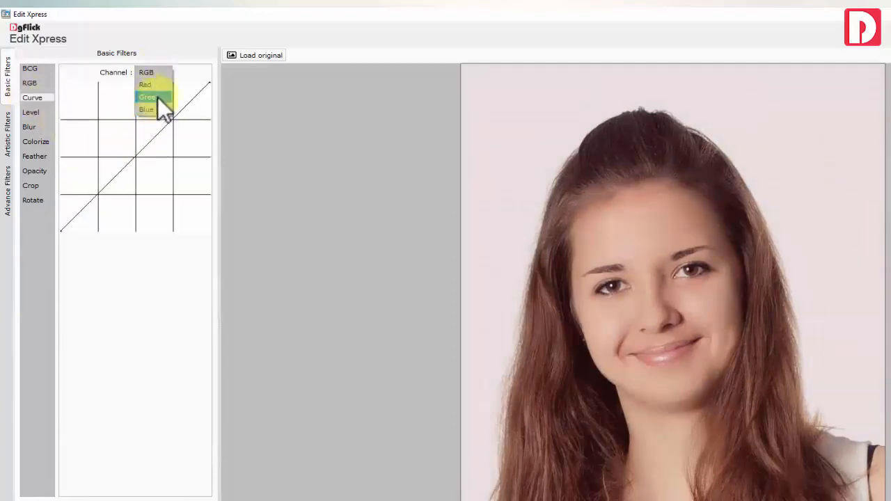
{"action": "left_click", "coordinate": [36, 112]}
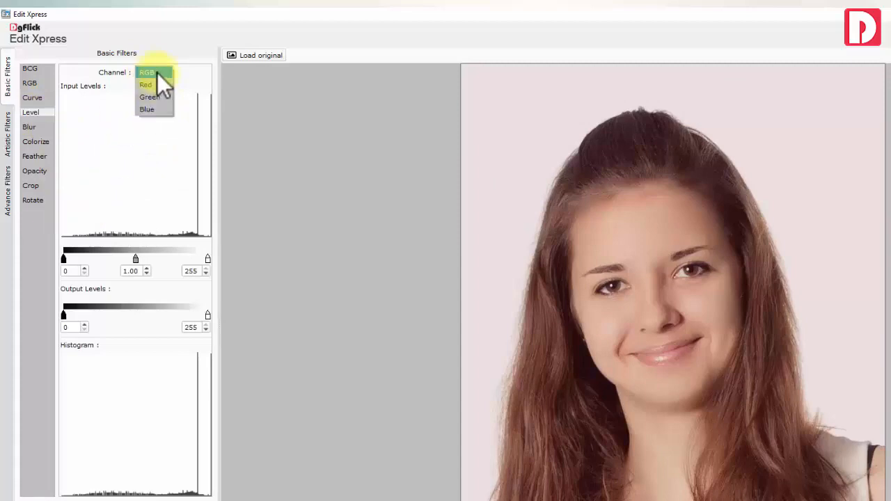
{"action": "left_click", "coordinate": [32, 126]}
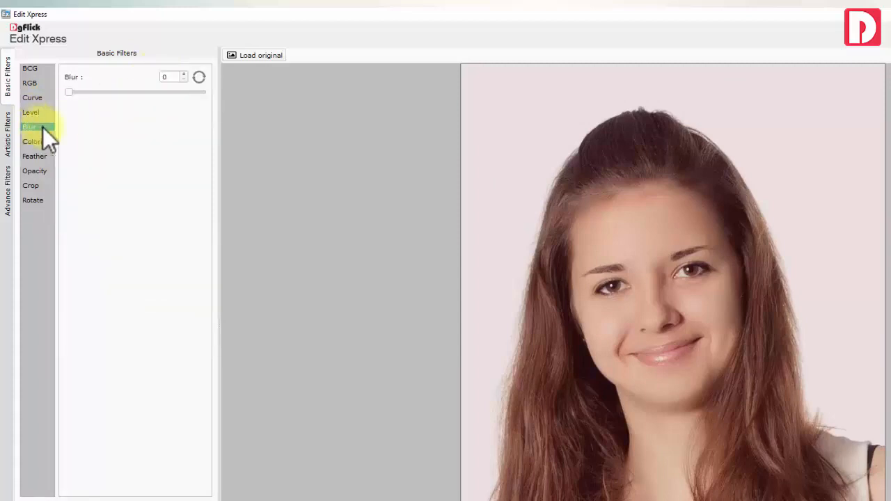
{"action": "left_click", "coordinate": [82, 91]}
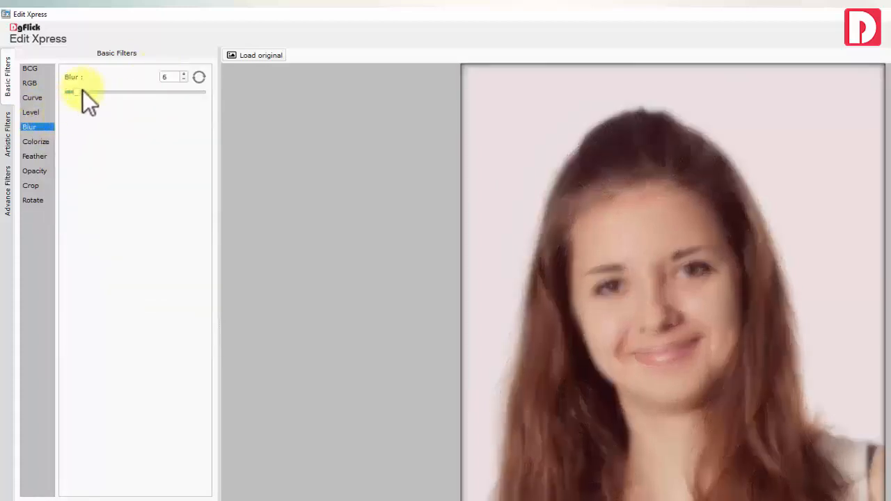
Colorize using the hair colour sampled with the eyedropper, then slightly lower the opacity
{"action": "left_click", "coordinate": [36, 142]}
{"action": "left_click", "coordinate": [540, 257]}
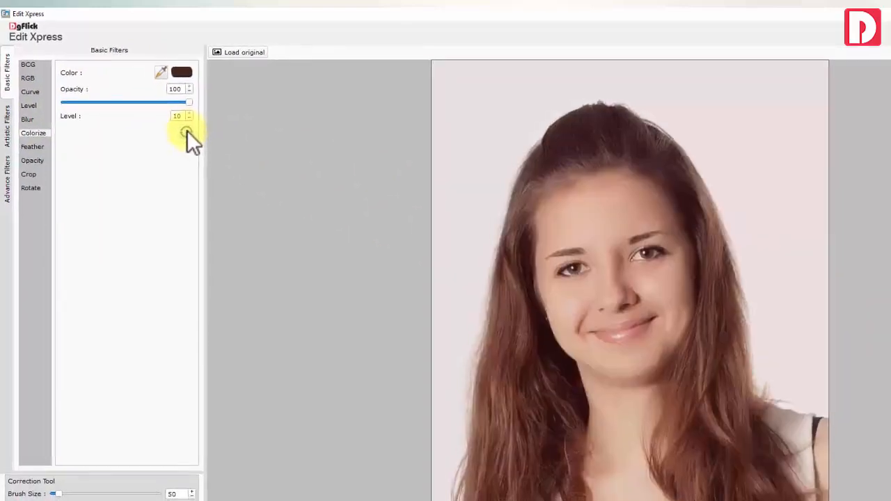
{"action": "left_click", "coordinate": [35, 131]}
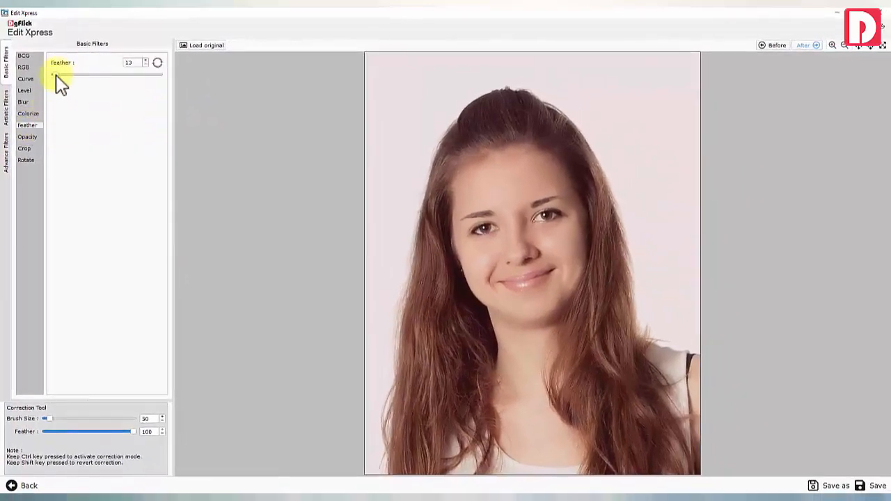
{"action": "left_click", "coordinate": [27, 137]}
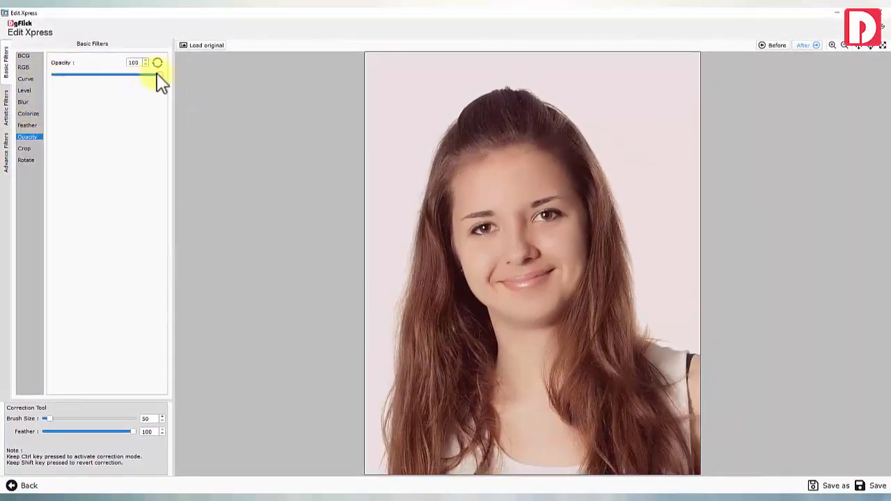
{"action": "left_click_drag", "start_coordinate": [160, 81], "coordinate": [152, 82]}
Try resizing the crop frame freely by dragging its corner and edges
{"action": "left_click", "coordinate": [25, 148]}
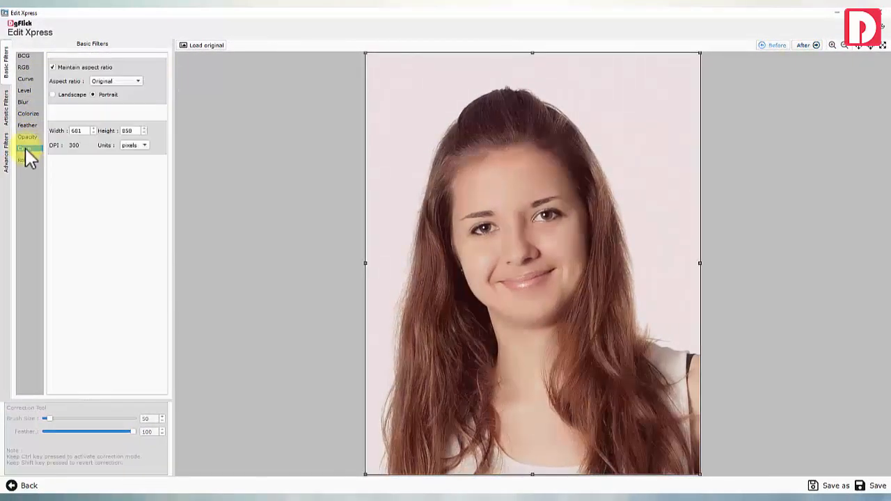
{"action": "left_click_drag", "start_coordinate": [366, 54], "coordinate": [409, 107]}
{"action": "left_click_drag", "start_coordinate": [553, 107], "coordinate": [557, 31]}
{"action": "left_click_drag", "start_coordinate": [408, 105], "coordinate": [365, 53]}
{"action": "left_click", "coordinate": [55, 70]}
{"action": "mouse_move", "coordinate": [532, 53]}
{"action": "left_mouse_down"}
{"action": "mouse_move", "coordinate": [533, 70]}
{"action": "mouse_move", "coordinate": [532, 60]}
{"action": "left_mouse_up"}
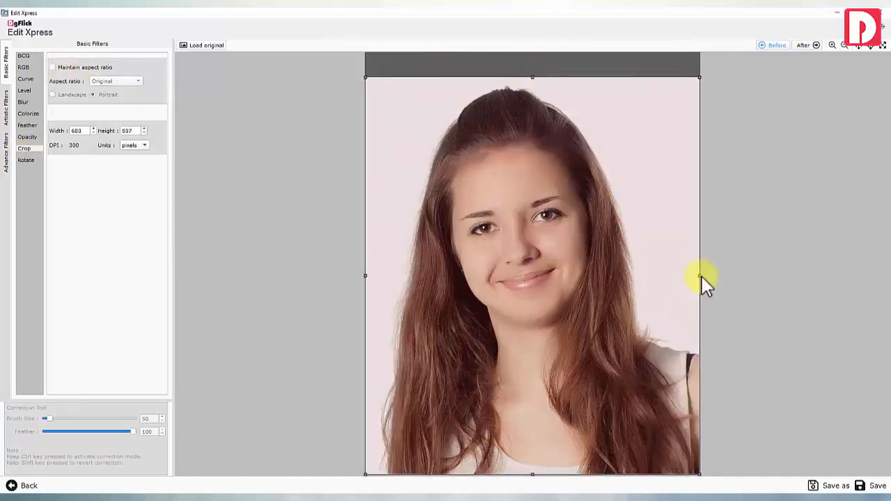
{"action": "mouse_move", "coordinate": [700, 263]}
{"action": "left_mouse_down"}
{"action": "mouse_move", "coordinate": [686, 263]}
{"action": "mouse_move", "coordinate": [697, 265]}
{"action": "left_mouse_up"}
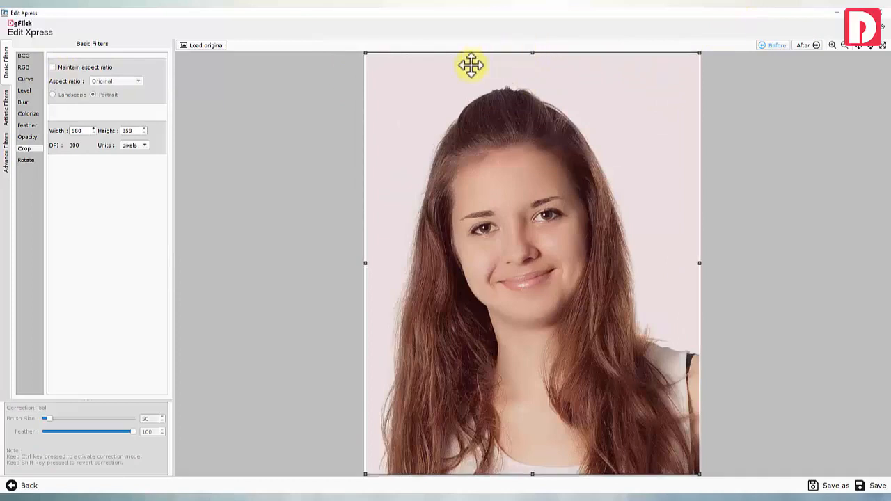
Try a 1 x 1 crop ratio, then restore the Original aspect ratio
{"action": "left_click", "coordinate": [80, 68]}
{"action": "left_click", "coordinate": [114, 81]}
{"action": "left_click", "coordinate": [112, 93]}
{"action": "left_click", "coordinate": [115, 80]}
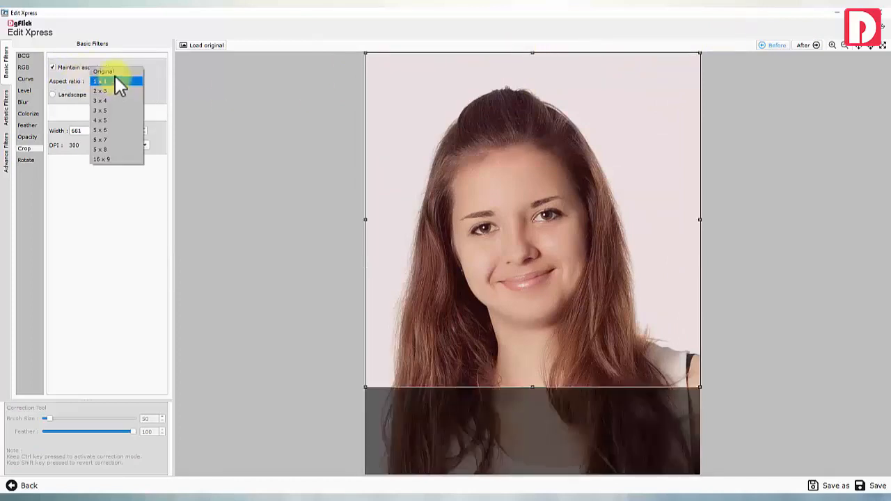
{"action": "left_click", "coordinate": [115, 76]}
Tilt the portrait 3 degrees, reset rotation to 0, and show the Artistic Filters
{"action": "left_click", "coordinate": [38, 159]}
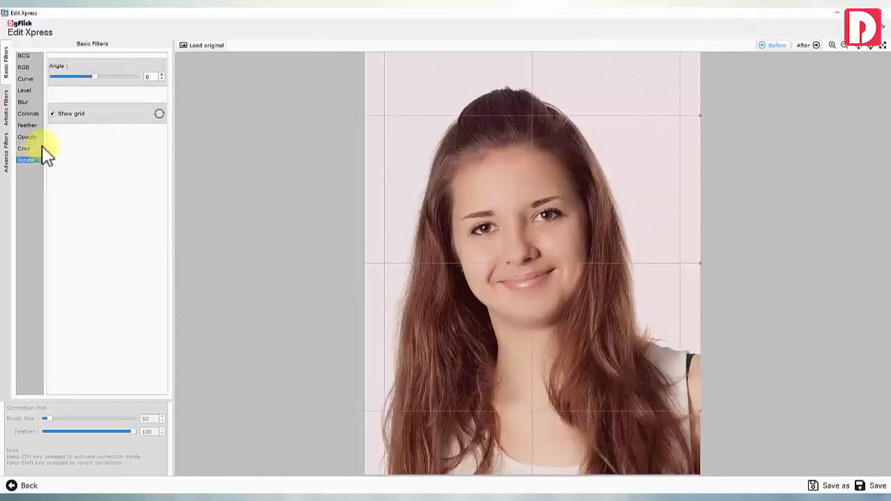
{"action": "left_click_drag", "start_coordinate": [96, 76], "coordinate": [100, 77]}
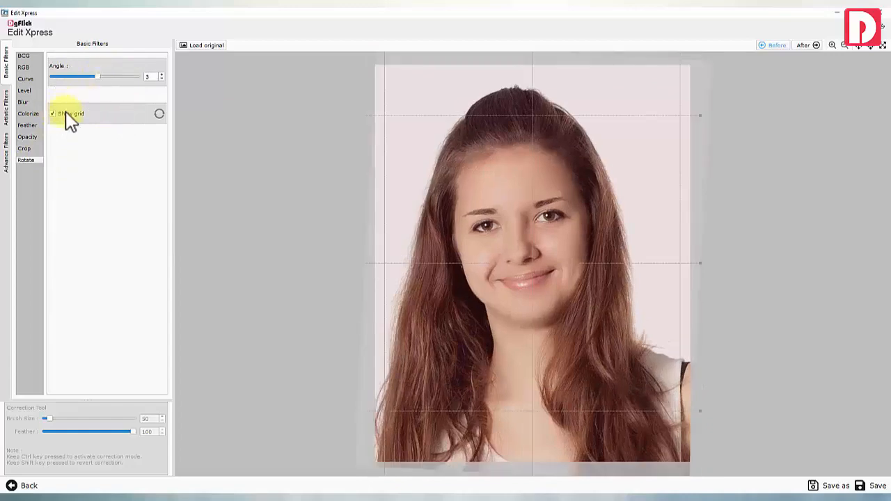
{"action": "left_click", "coordinate": [159, 114]}
{"action": "left_click", "coordinate": [7, 111]}
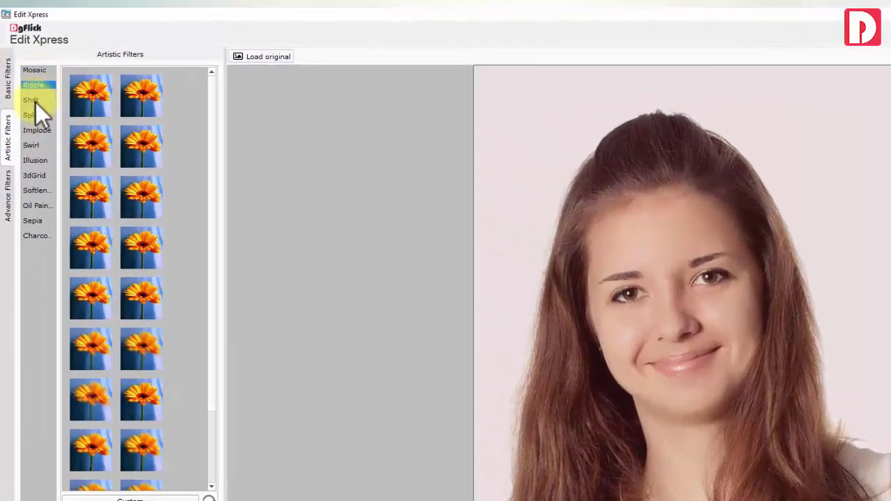
Preview the Shift, Implode, Swirl, Illusion, 3dGrid, soften and oil paint presets, then the advanced filters
{"action": "left_click", "coordinate": [35, 102]}
{"action": "left_click", "coordinate": [39, 129]}
{"action": "left_click", "coordinate": [38, 145]}
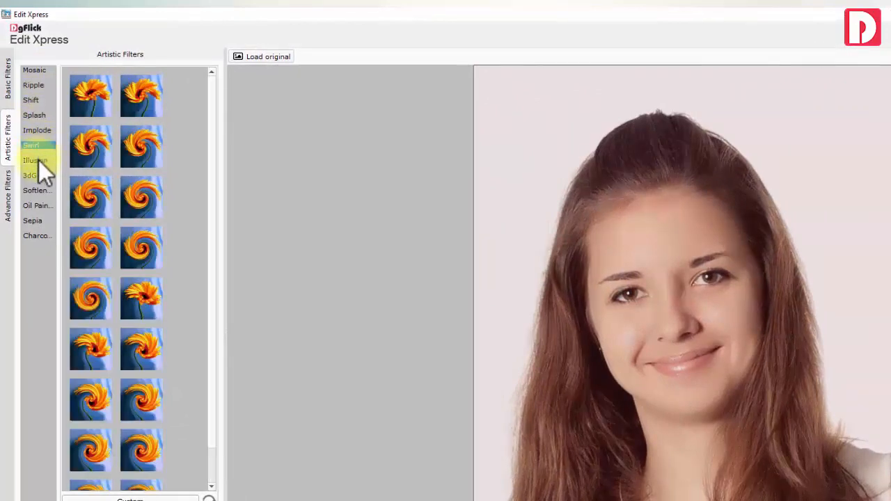
{"action": "left_click", "coordinate": [38, 160]}
{"action": "left_click", "coordinate": [39, 176]}
{"action": "left_click", "coordinate": [41, 190]}
{"action": "left_click", "coordinate": [40, 204]}
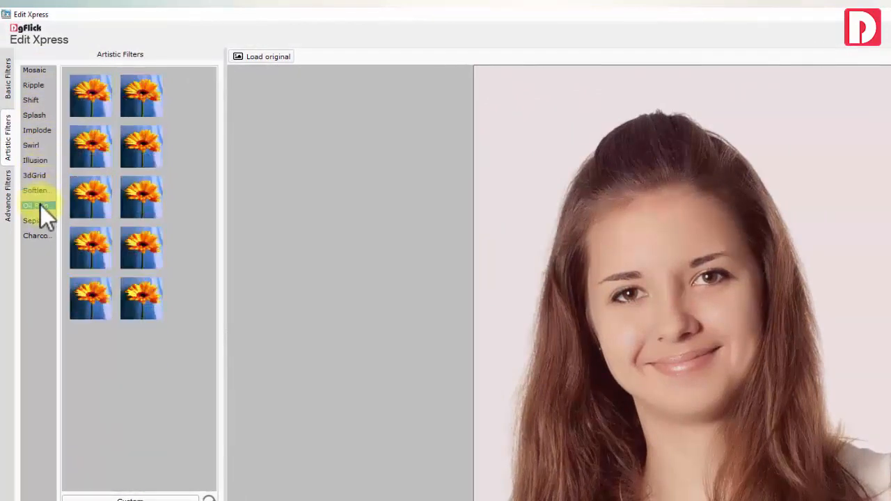
{"action": "left_click", "coordinate": [9, 198]}
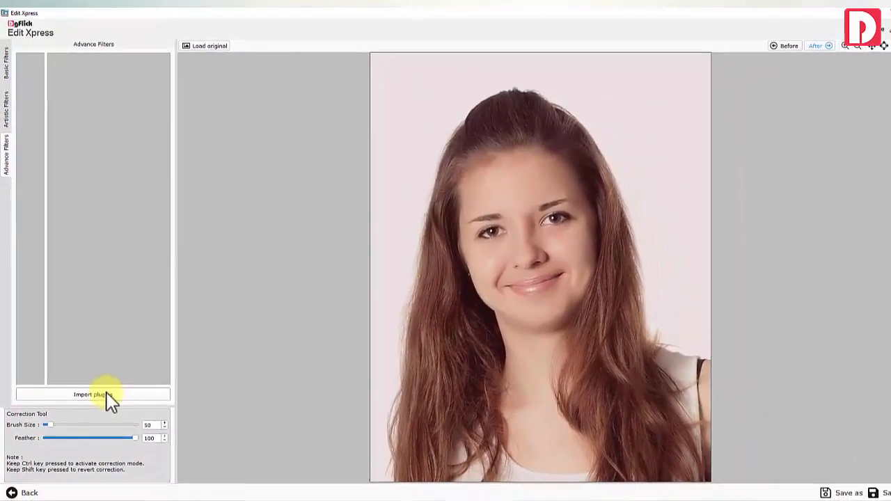
Reload the original image, then enlarge the RGB correction brush to 216
{"action": "left_click", "coordinate": [209, 46]}
{"action": "left_click", "coordinate": [469, 260]}
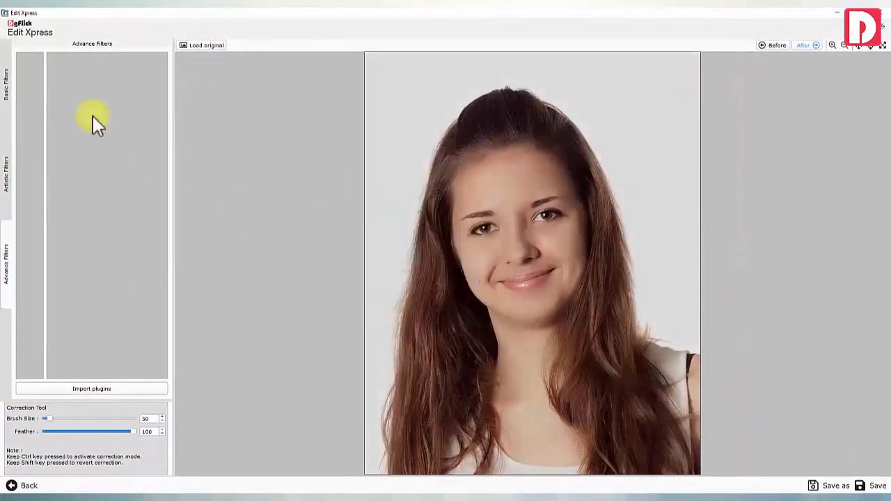
{"action": "left_click", "coordinate": [6, 82]}
{"action": "left_click", "coordinate": [23, 67]}
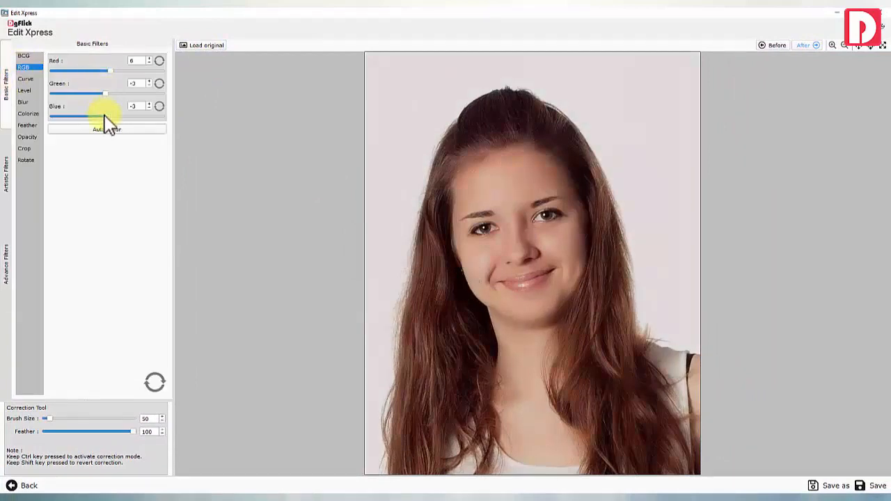
{"action": "left_click_drag", "start_coordinate": [45, 418], "coordinate": [67, 419]}
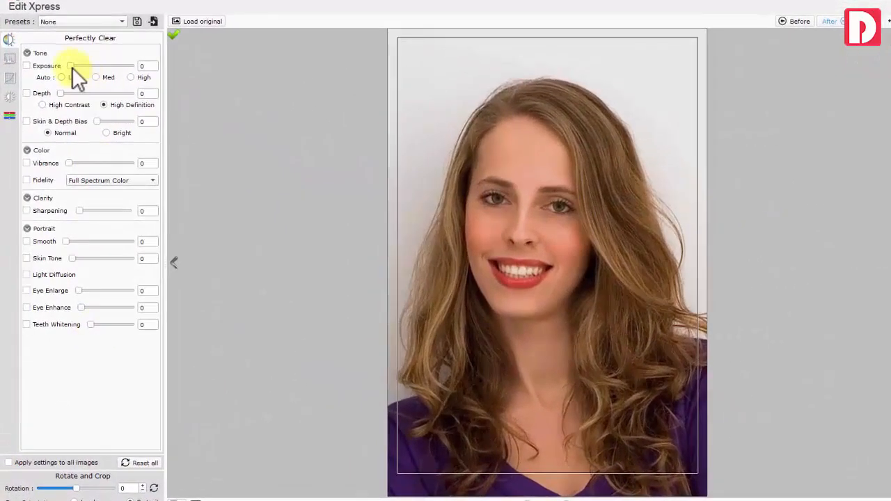
Return exposure, depth, skin bias, skin smoothing, eye and teeth adjustments on the first photo to 0
{"action": "left_click", "coordinate": [72, 66]}
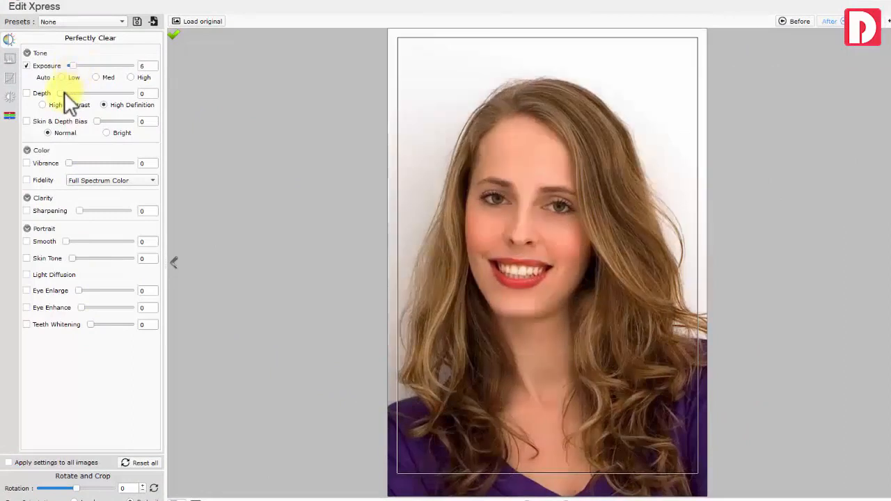
{"action": "left_click", "coordinate": [61, 92]}
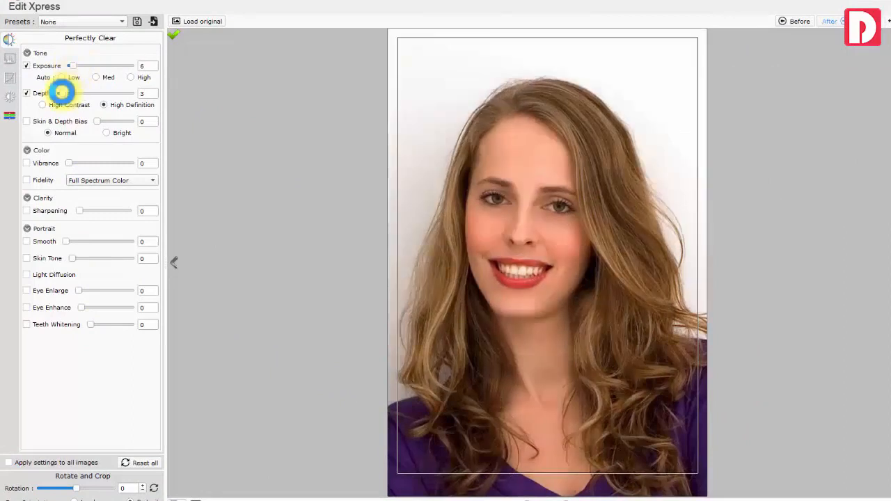
{"action": "left_click", "coordinate": [97, 121]}
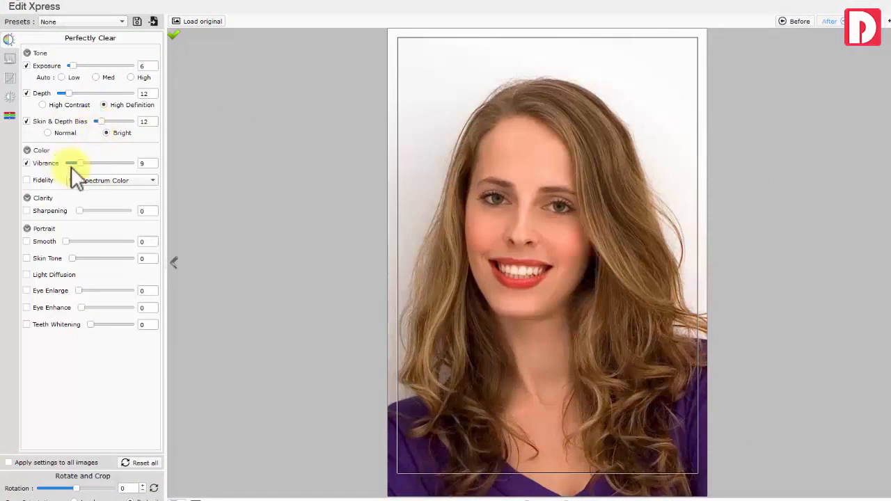
{"action": "left_click", "coordinate": [87, 180]}
{"action": "left_click", "coordinate": [92, 183]}
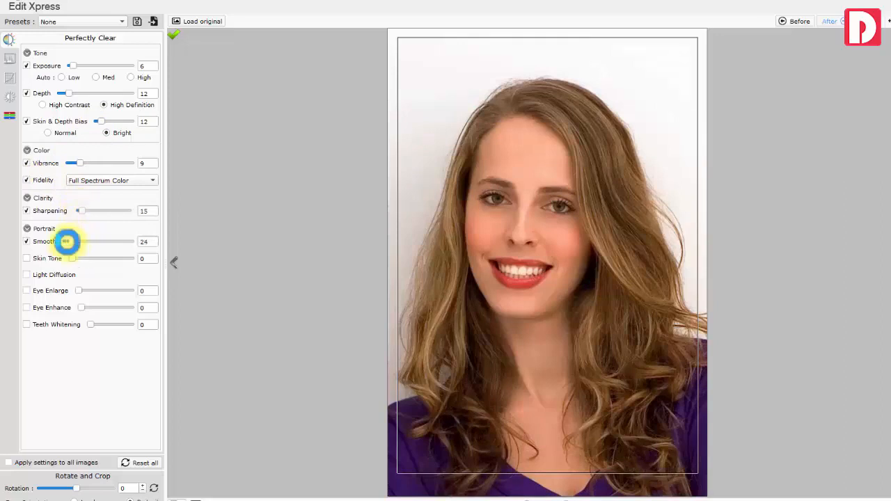
{"action": "left_click_drag", "start_coordinate": [67, 242], "coordinate": [75, 242]}
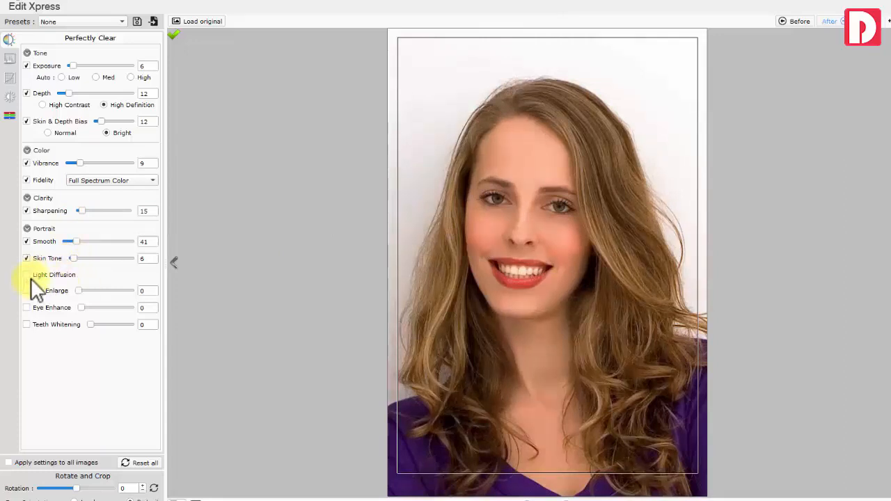
{"action": "left_click_drag", "start_coordinate": [77, 292], "coordinate": [80, 292]}
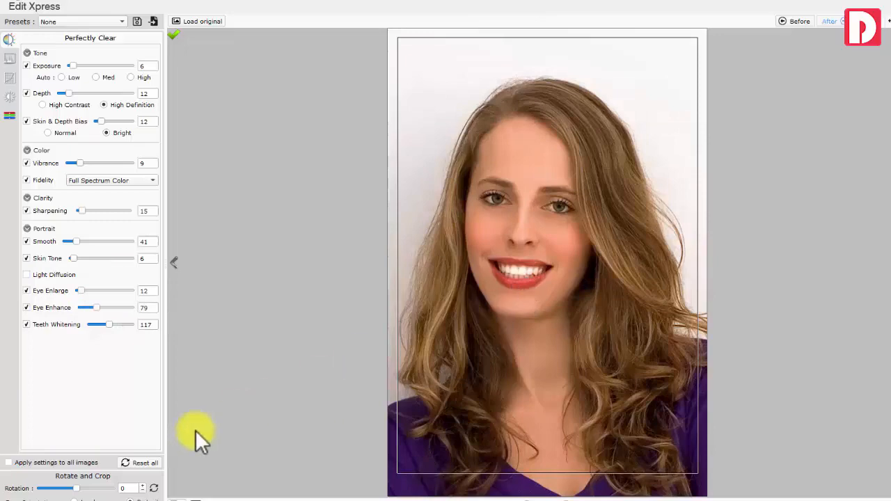
{"action": "left_click_drag", "start_coordinate": [78, 489], "coordinate": [80, 489]}
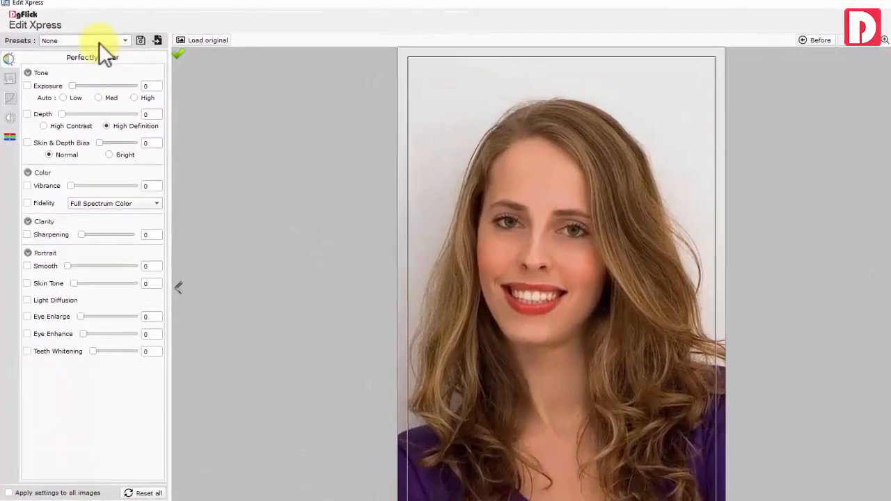
Apply the Beautify enhancement preset to the current employee photo
{"action": "left_click", "coordinate": [103, 42]}
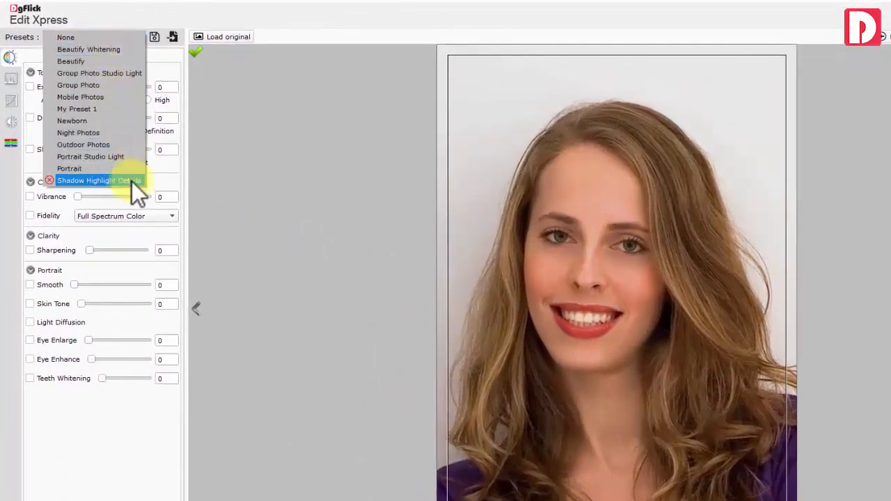
{"action": "left_click", "coordinate": [117, 37]}
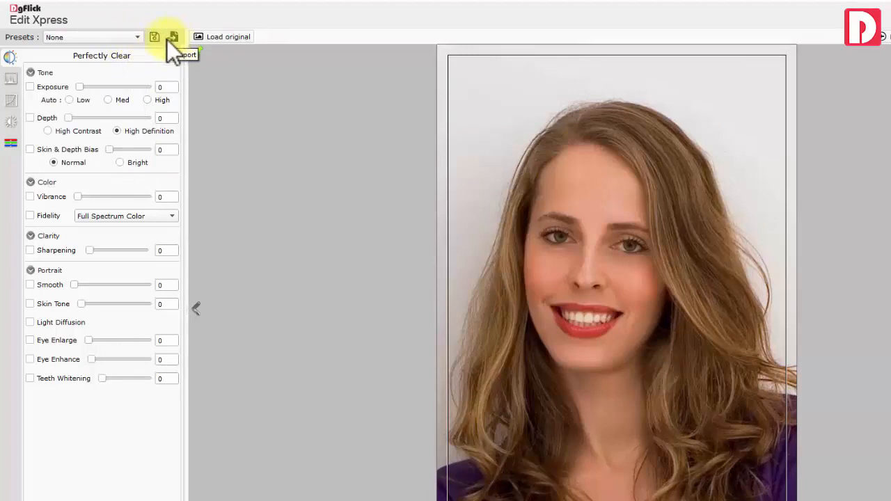
{"action": "left_click", "coordinate": [121, 37]}
{"action": "left_click", "coordinate": [108, 56]}
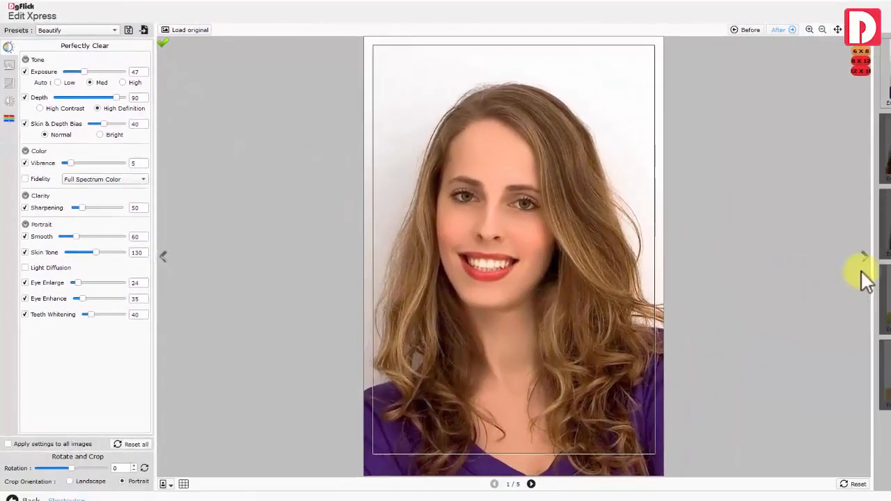
Advance to photo 3/5 and tick Apply settings to all images
{"action": "left_click", "coordinate": [862, 255]}
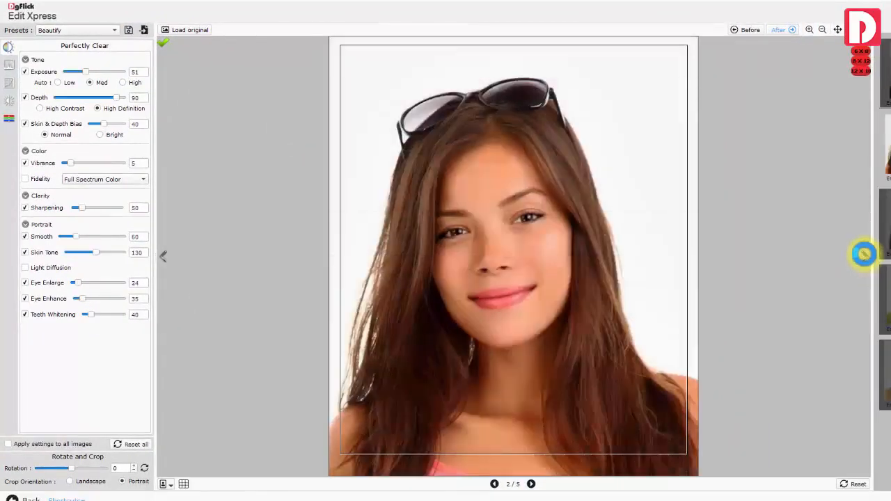
{"action": "left_click", "coordinate": [864, 254]}
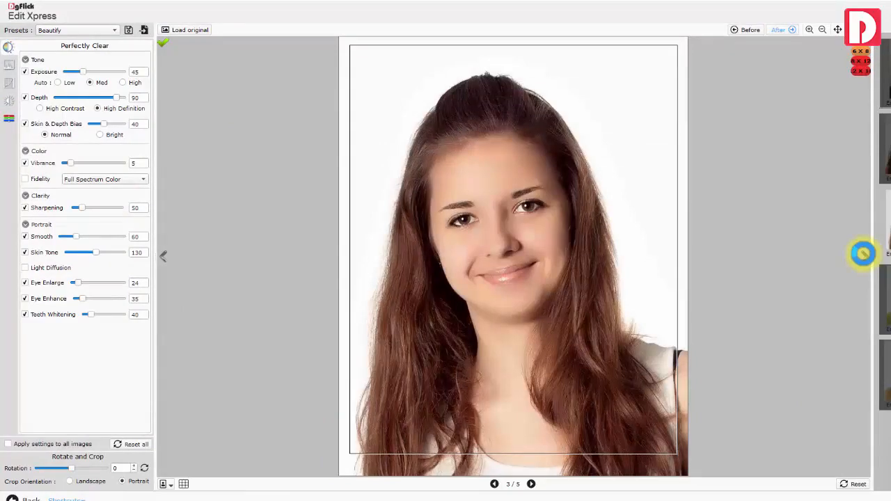
{"action": "left_click", "coordinate": [11, 440]}
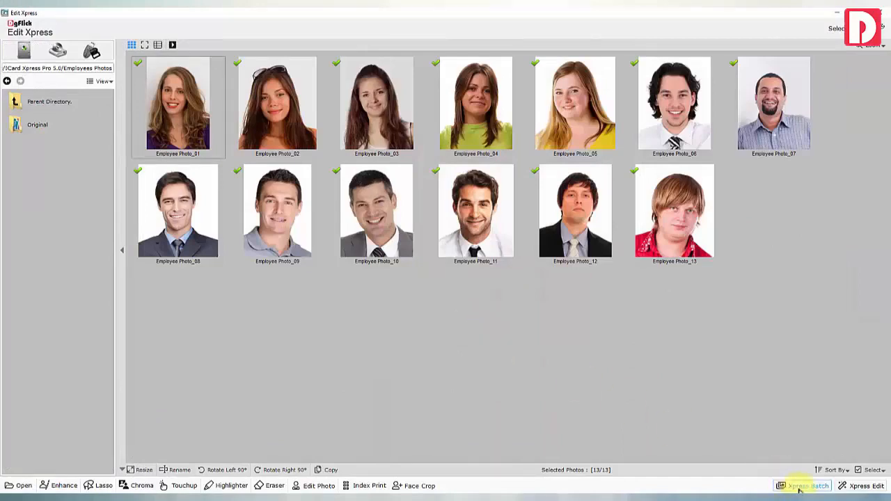
Batch-save all 13 retouched photos with the save preset set to None
{"action": "left_click", "coordinate": [801, 487]}
{"action": "left_click", "coordinate": [432, 204]}
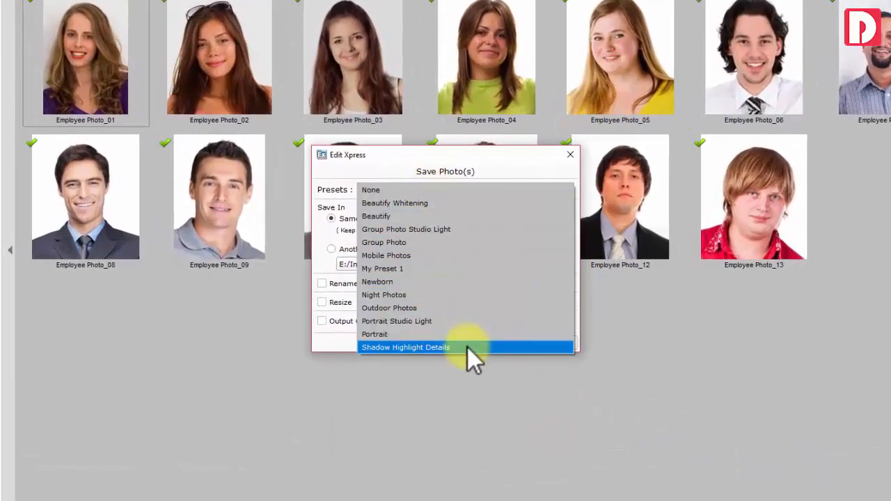
{"action": "left_click", "coordinate": [428, 190]}
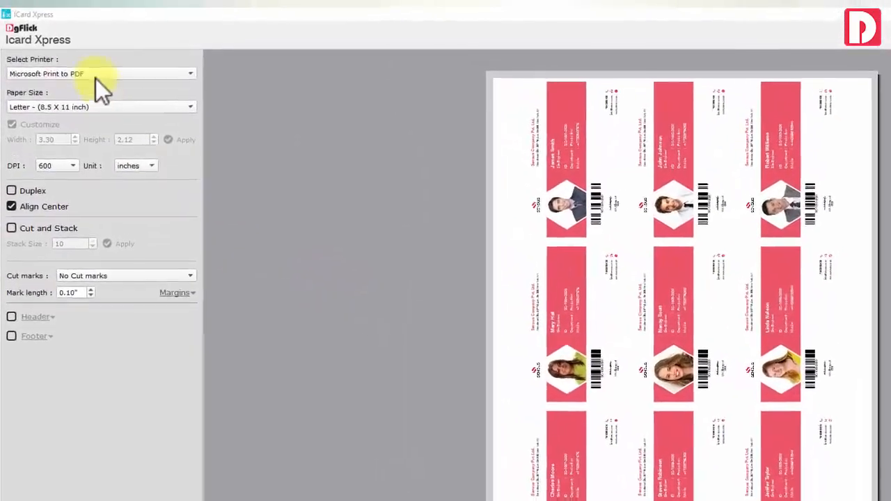
Try the NPI1361B4 HP LaserJet printer with A6 paper and check the second preview page
{"action": "left_click", "coordinate": [96, 75]}
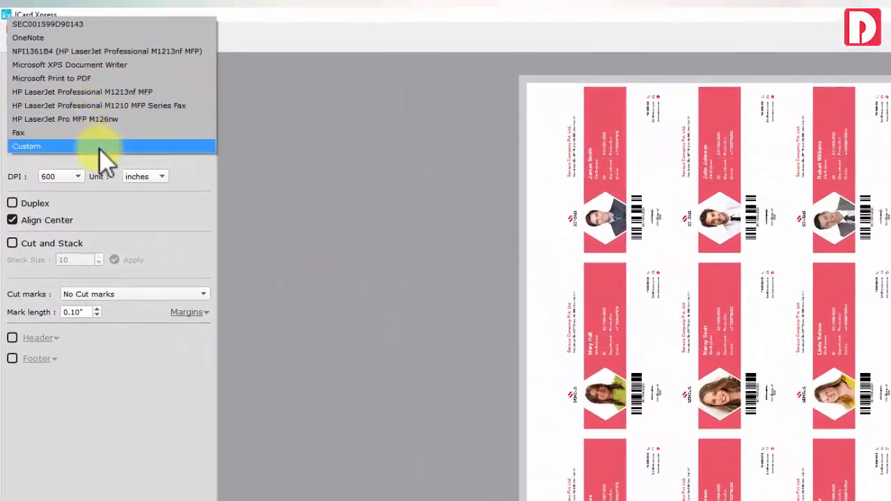
{"action": "left_click", "coordinate": [109, 51]}
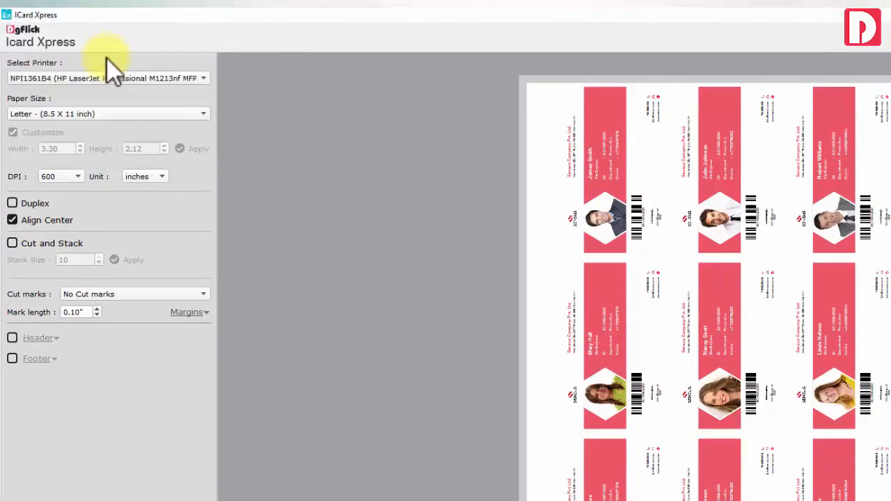
{"action": "left_click", "coordinate": [100, 113]}
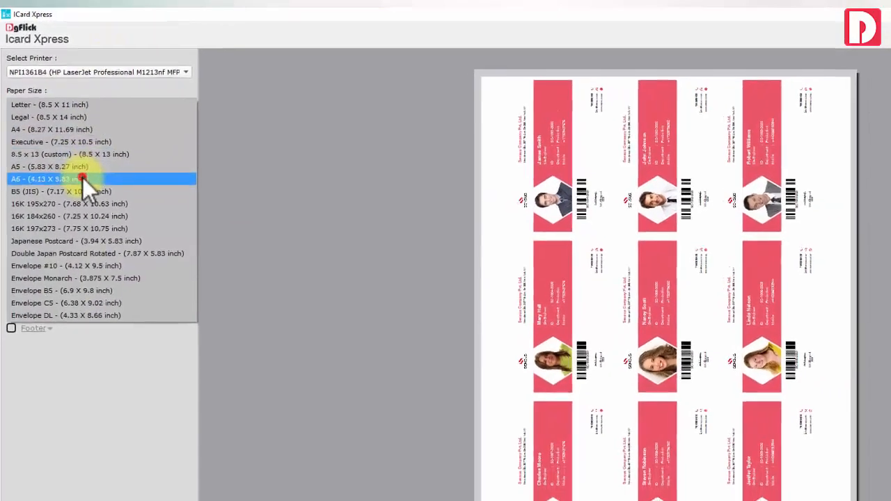
{"action": "left_click", "coordinate": [82, 178]}
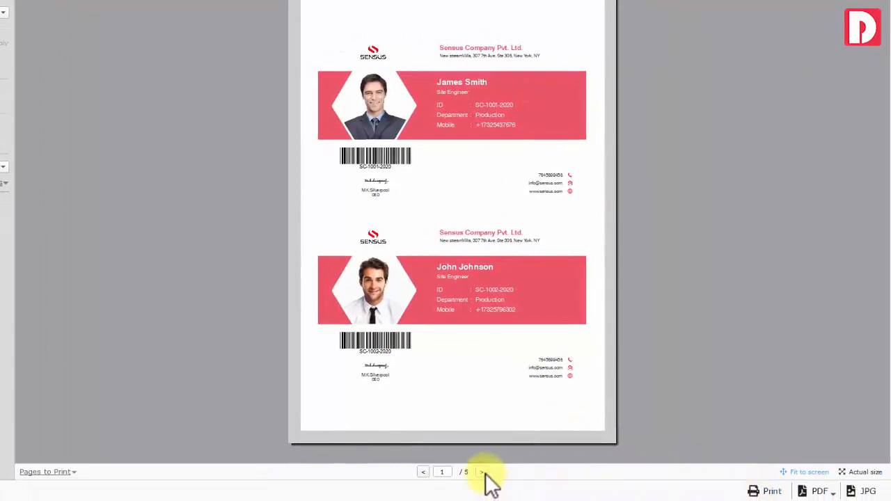
{"action": "left_click", "coordinate": [483, 473]}
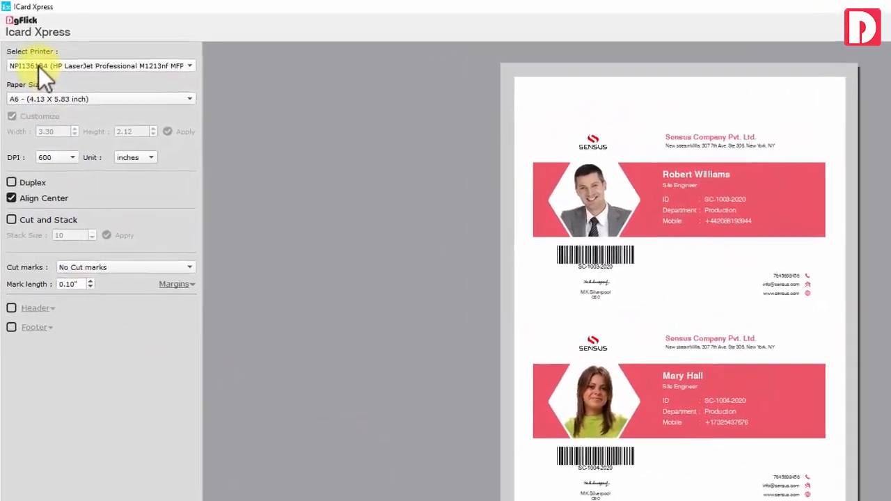
Switch to the HP LaserJet Professional M1213nf MFP printer on Legal (8.5 X 14 inch) paper
{"action": "left_click", "coordinate": [38, 66]}
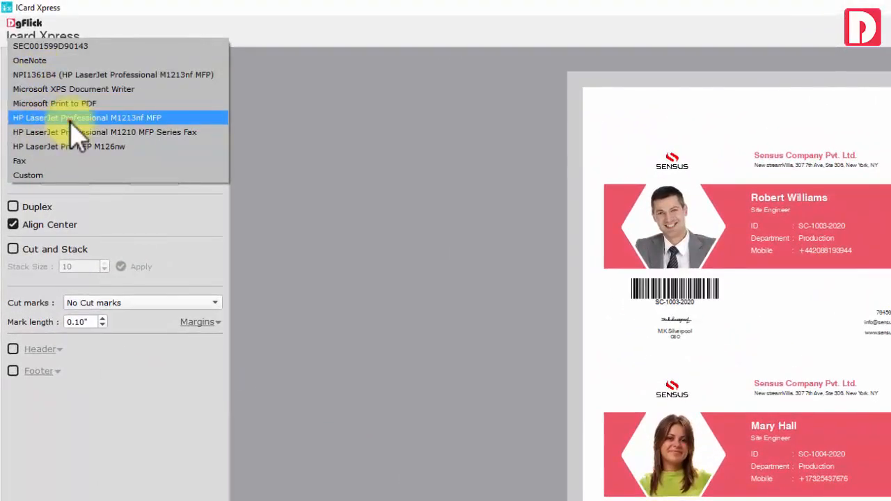
{"action": "left_click", "coordinate": [69, 122]}
{"action": "left_click", "coordinate": [63, 111]}
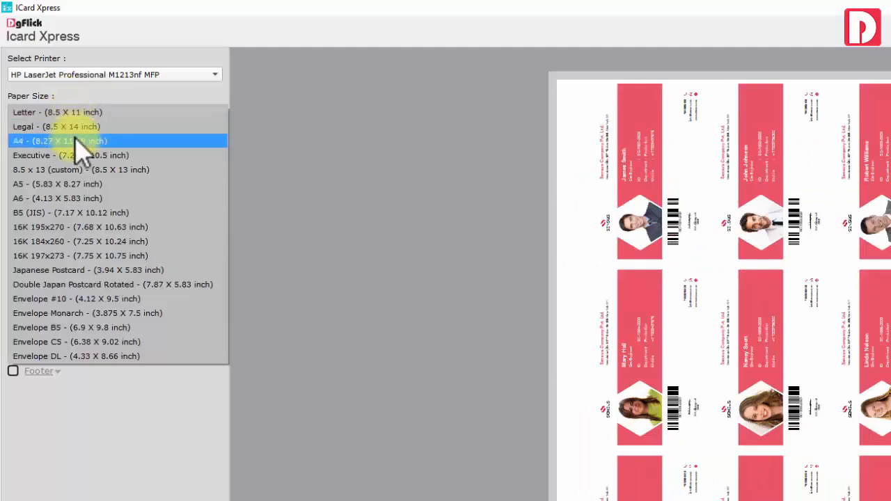
{"action": "left_click", "coordinate": [73, 126]}
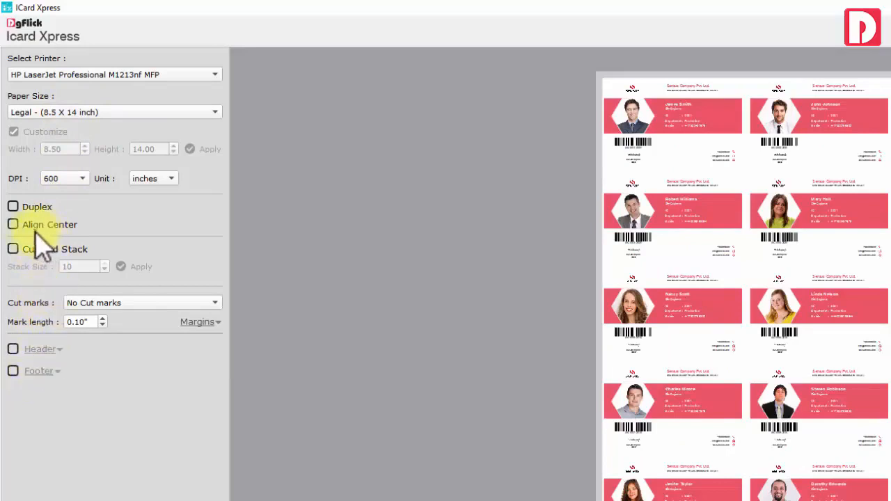
Enable Cut and Stack with Trim marks - 1 around the cards
{"action": "left_click", "coordinate": [13, 251]}
{"action": "left_click", "coordinate": [105, 304]}
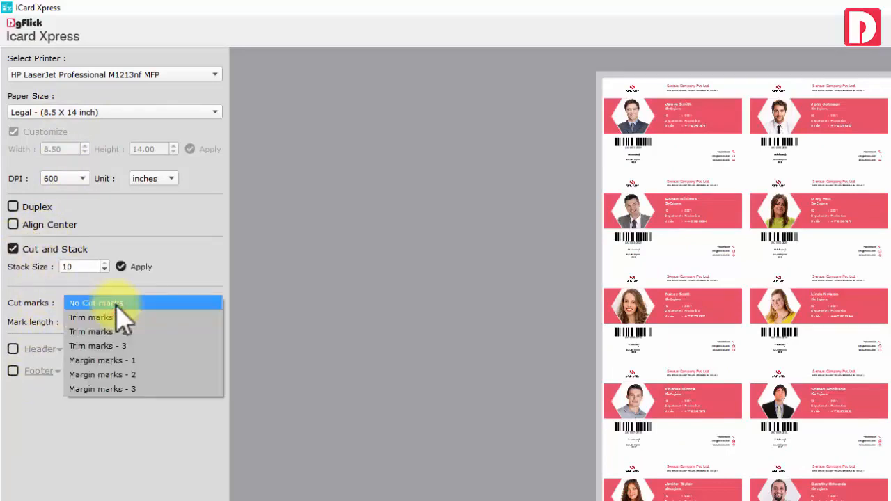
{"action": "left_click", "coordinate": [125, 319]}
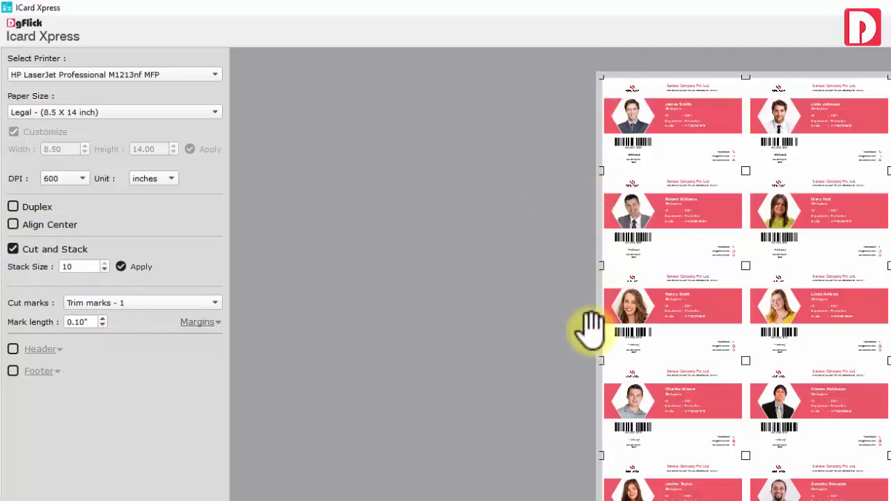
Leave the sheet without header or footer, centre the cards, and open the PDF export options
{"action": "left_click", "coordinate": [13, 349]}
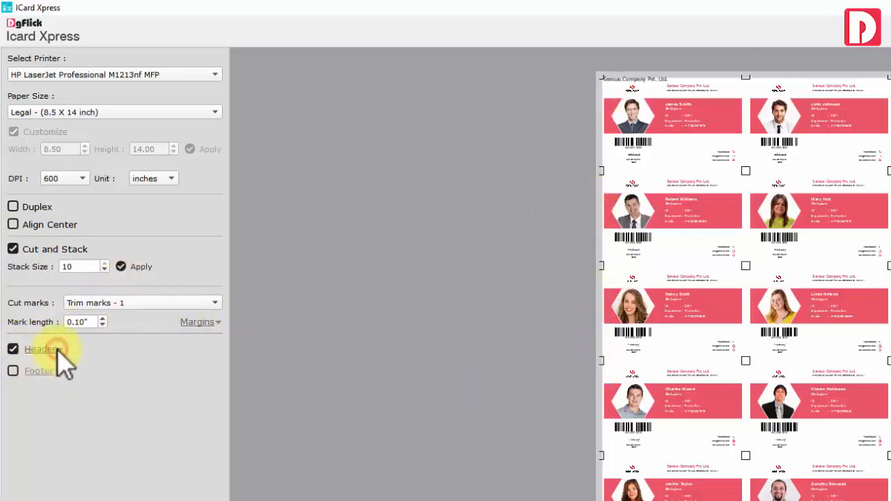
{"action": "left_click", "coordinate": [13, 349]}
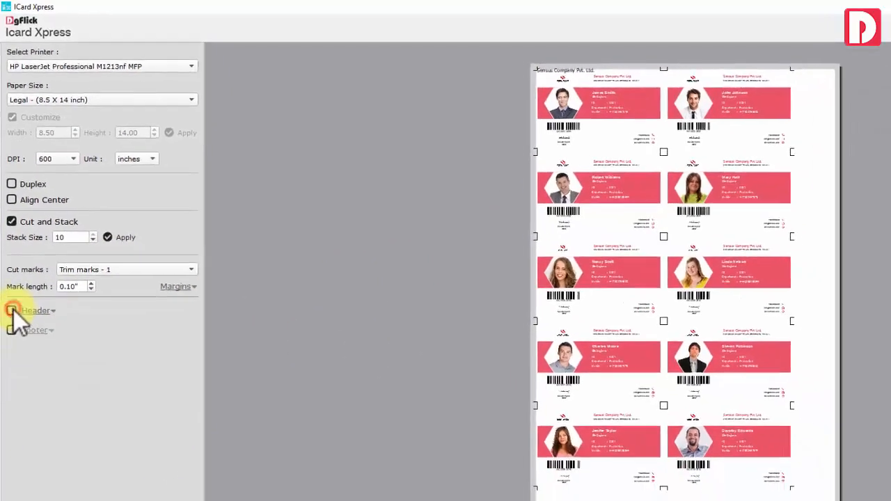
{"action": "left_click", "coordinate": [12, 371]}
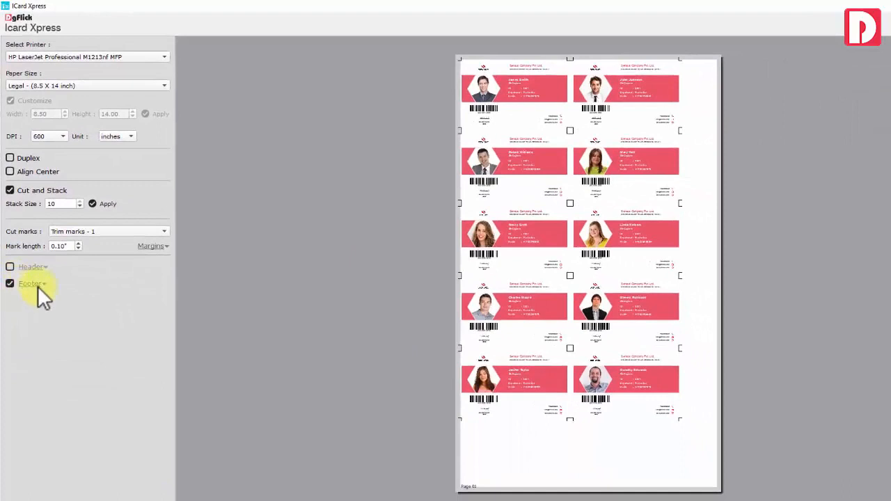
{"action": "left_click", "coordinate": [40, 284]}
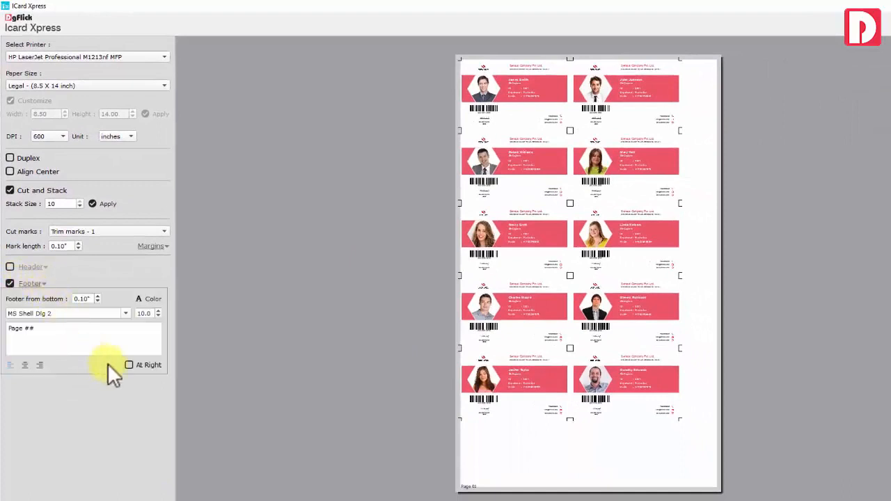
{"action": "left_click", "coordinate": [11, 282]}
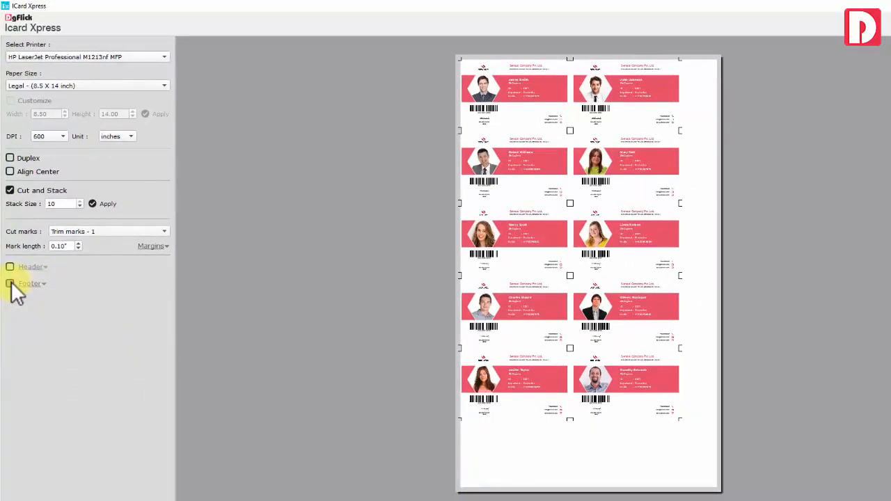
{"action": "left_click", "coordinate": [10, 172]}
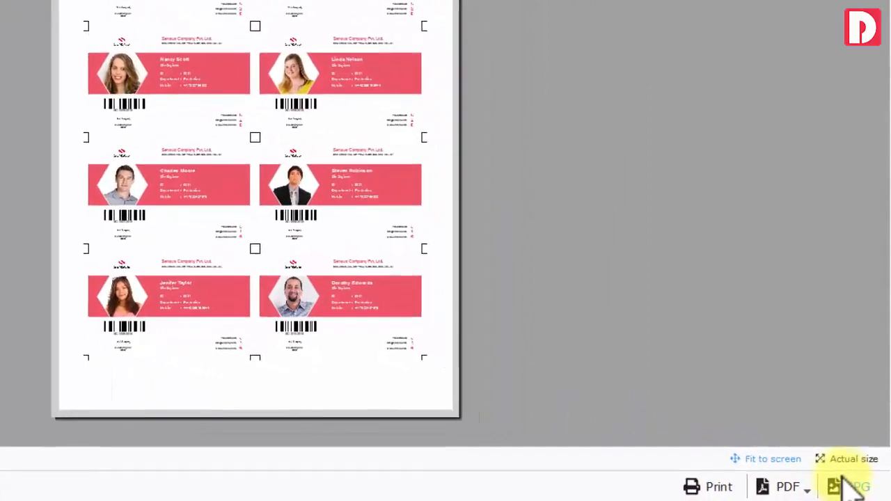
{"action": "left_click", "coordinate": [803, 488]}
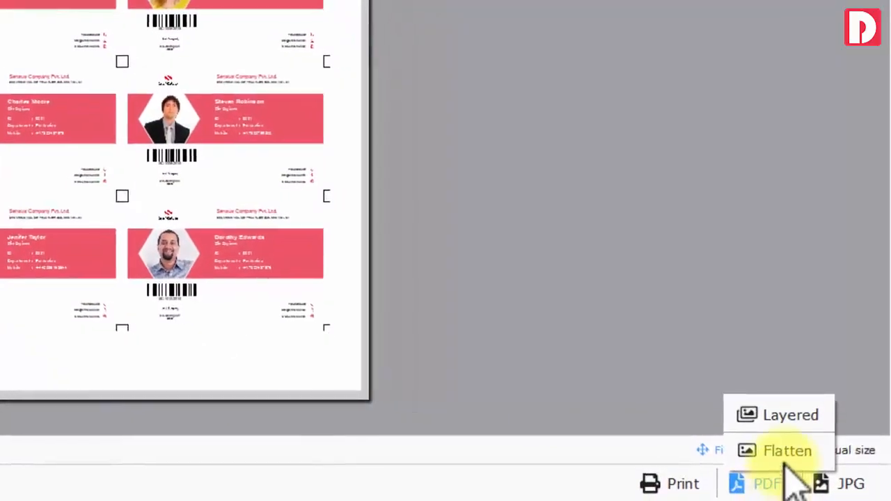